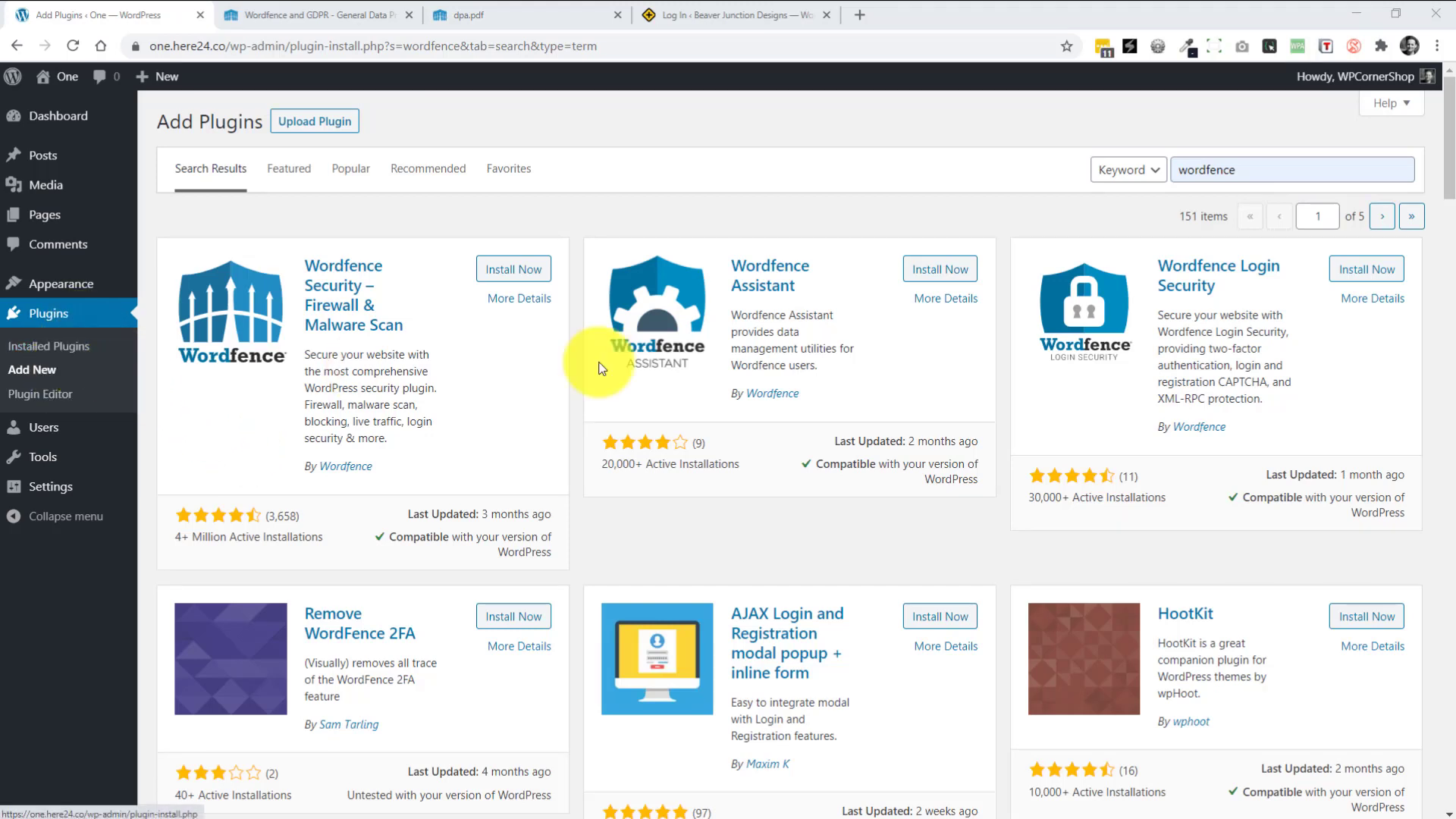
# - Install and activate the Wordfence Security – Firewall & Malware Scan plugin from the wordfence search results
pyautogui.click(1265, 162)
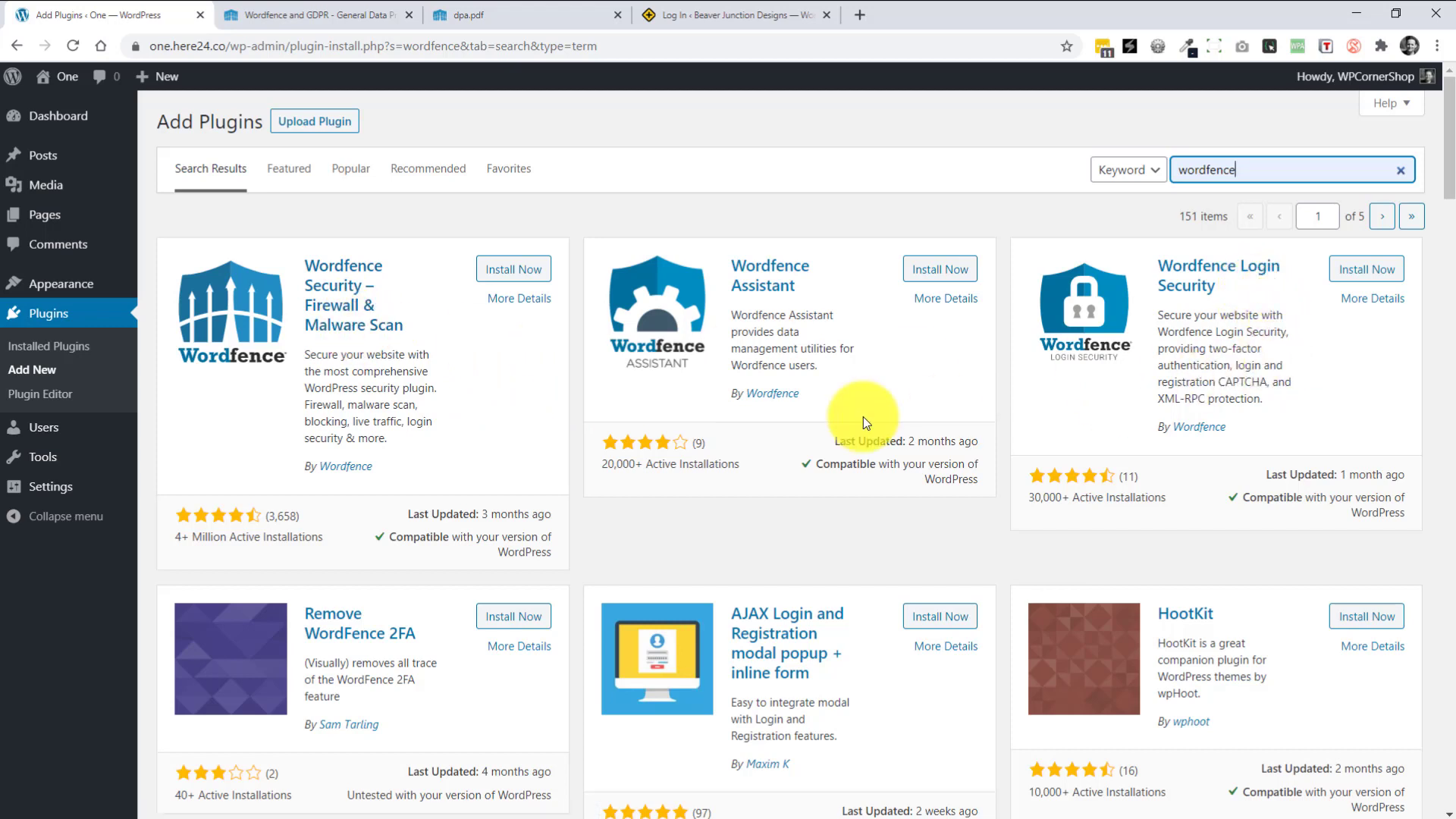
pyautogui.click(497, 273)
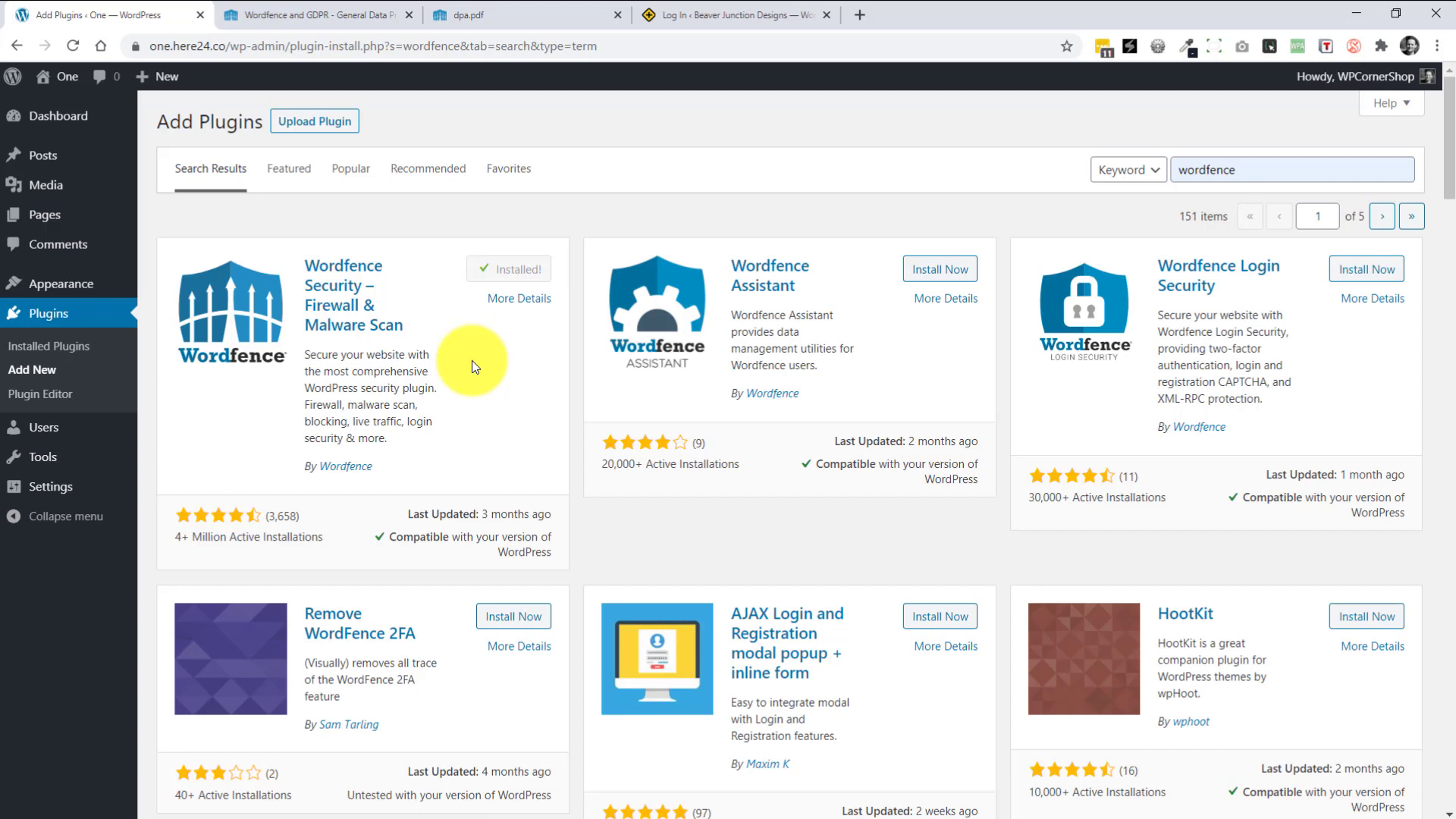
pyautogui.click(520, 273)
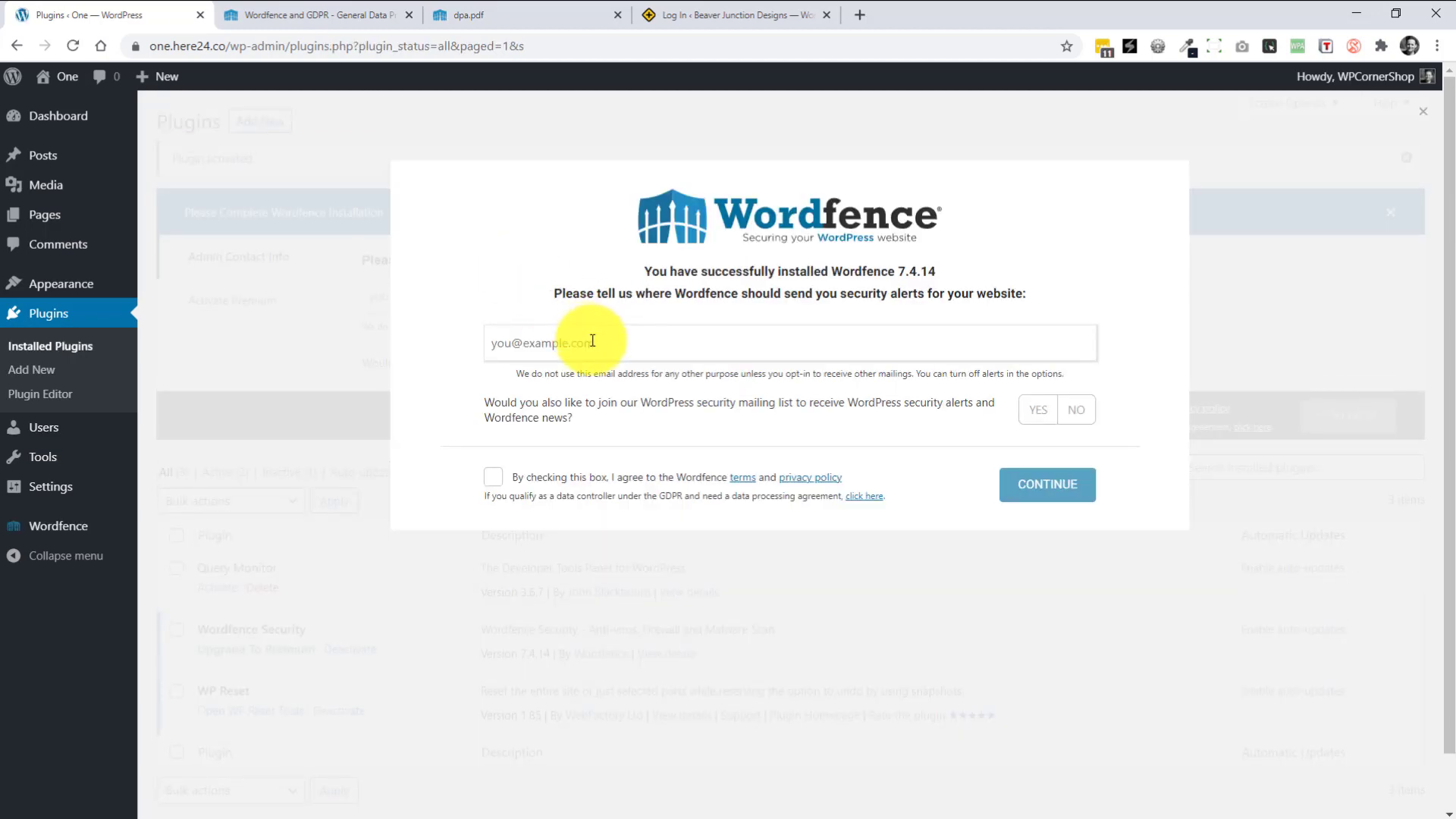
# - Enter the security alert e-mail address, decline the security mailing list, and agree to the Wordfence terms and privacy policy
pyautogui.click(592, 341)
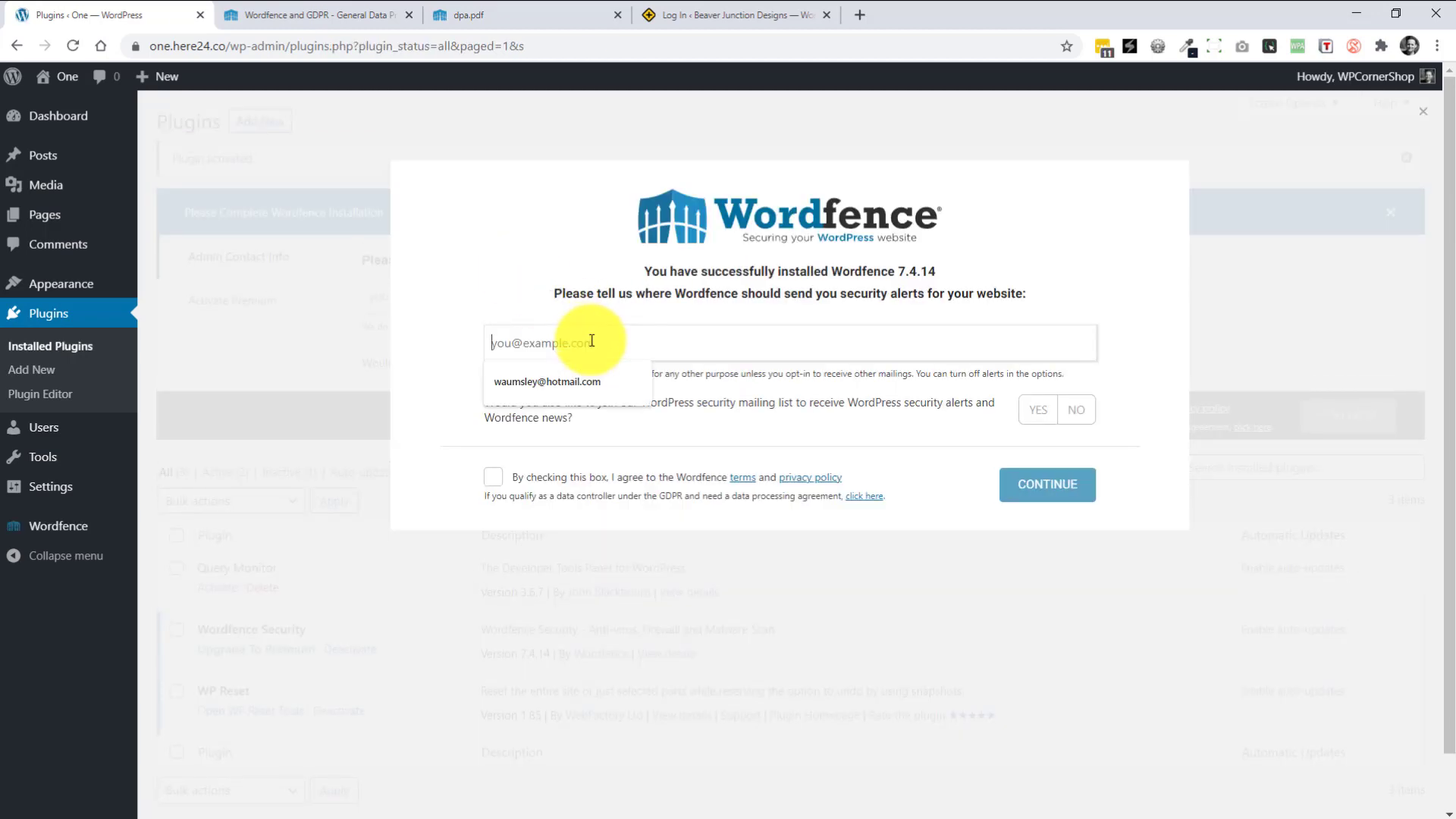
pyautogui.click(573, 379)
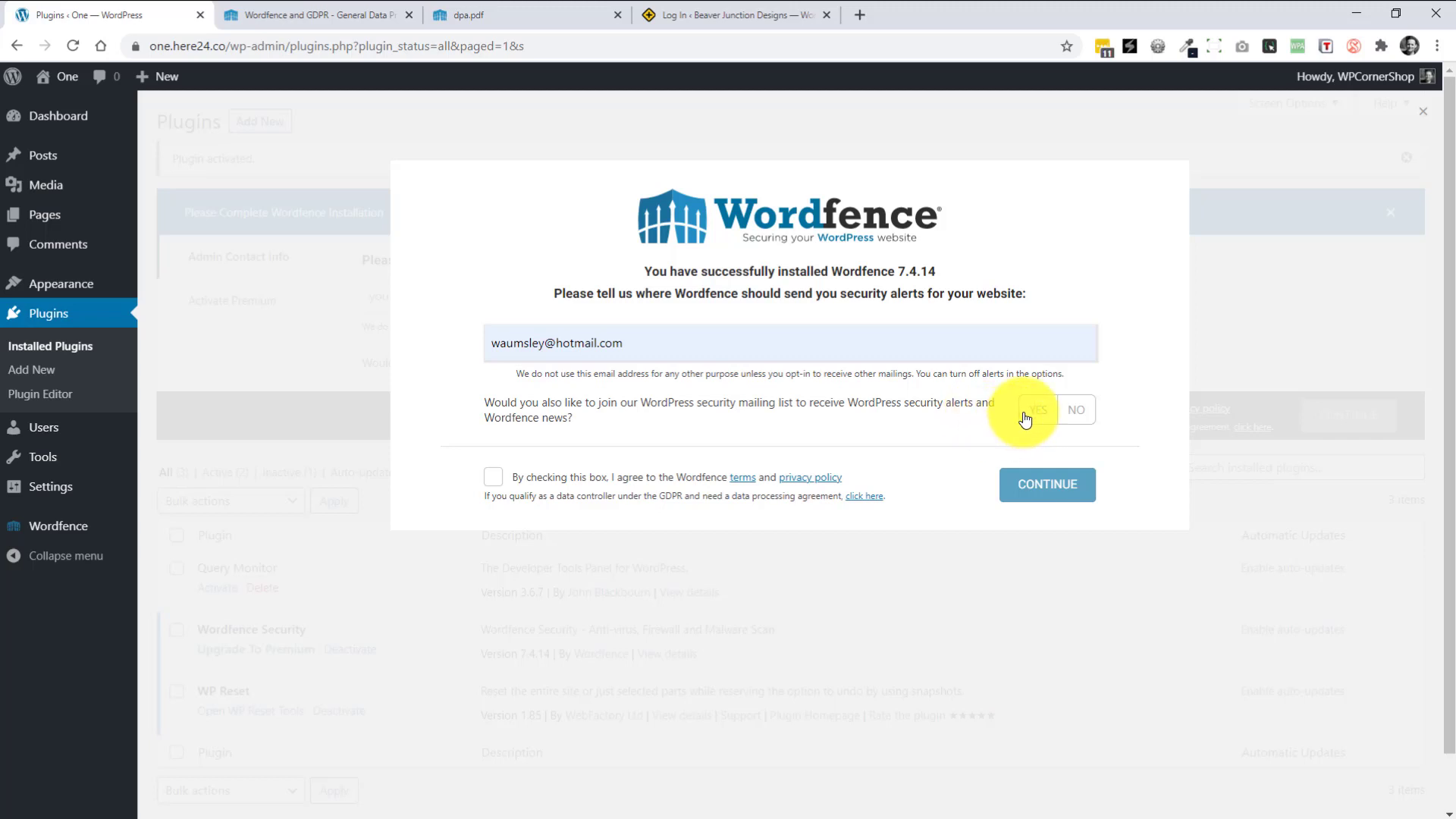
pyautogui.click(1077, 412)
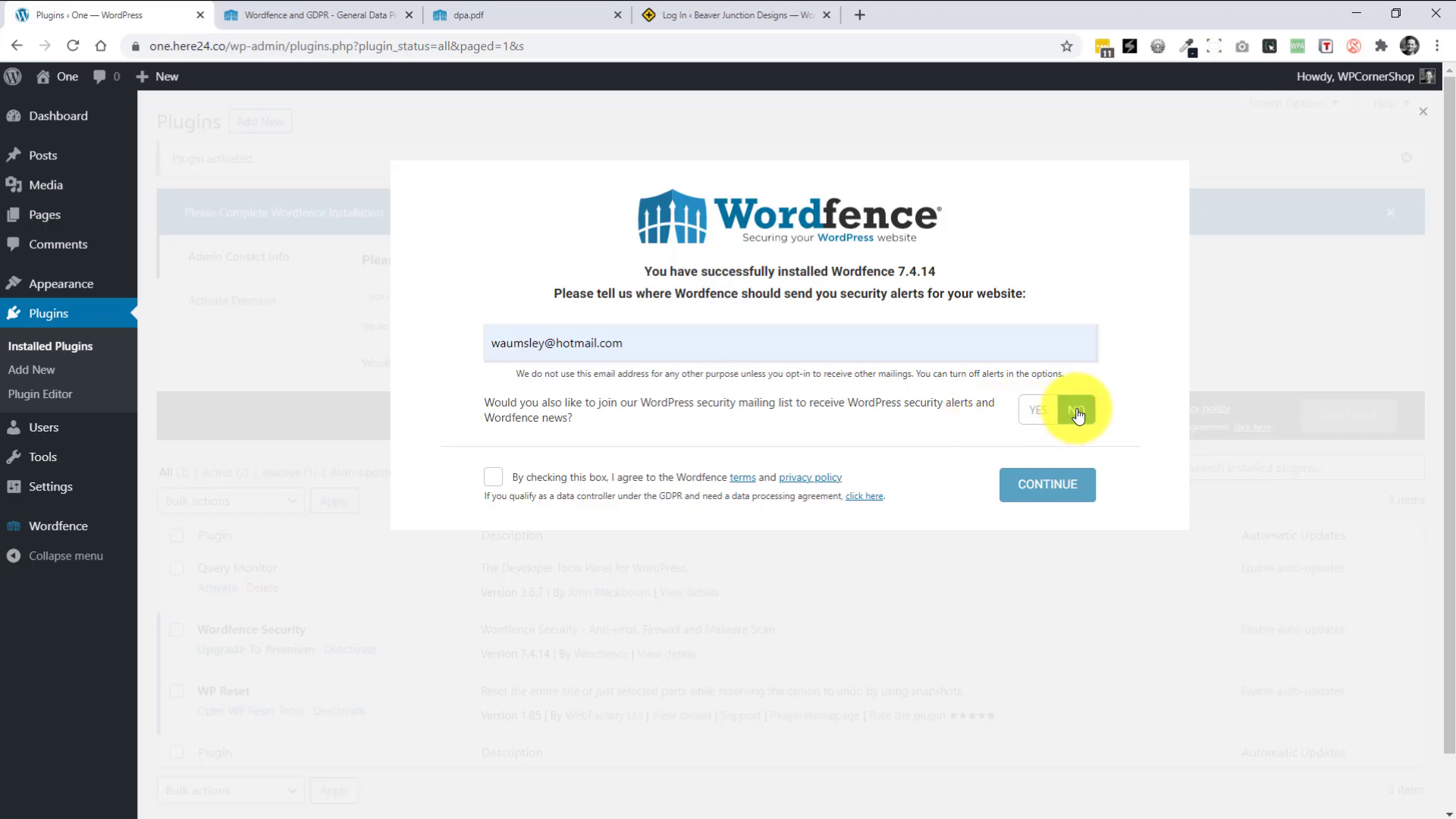
pyautogui.click(493, 477)
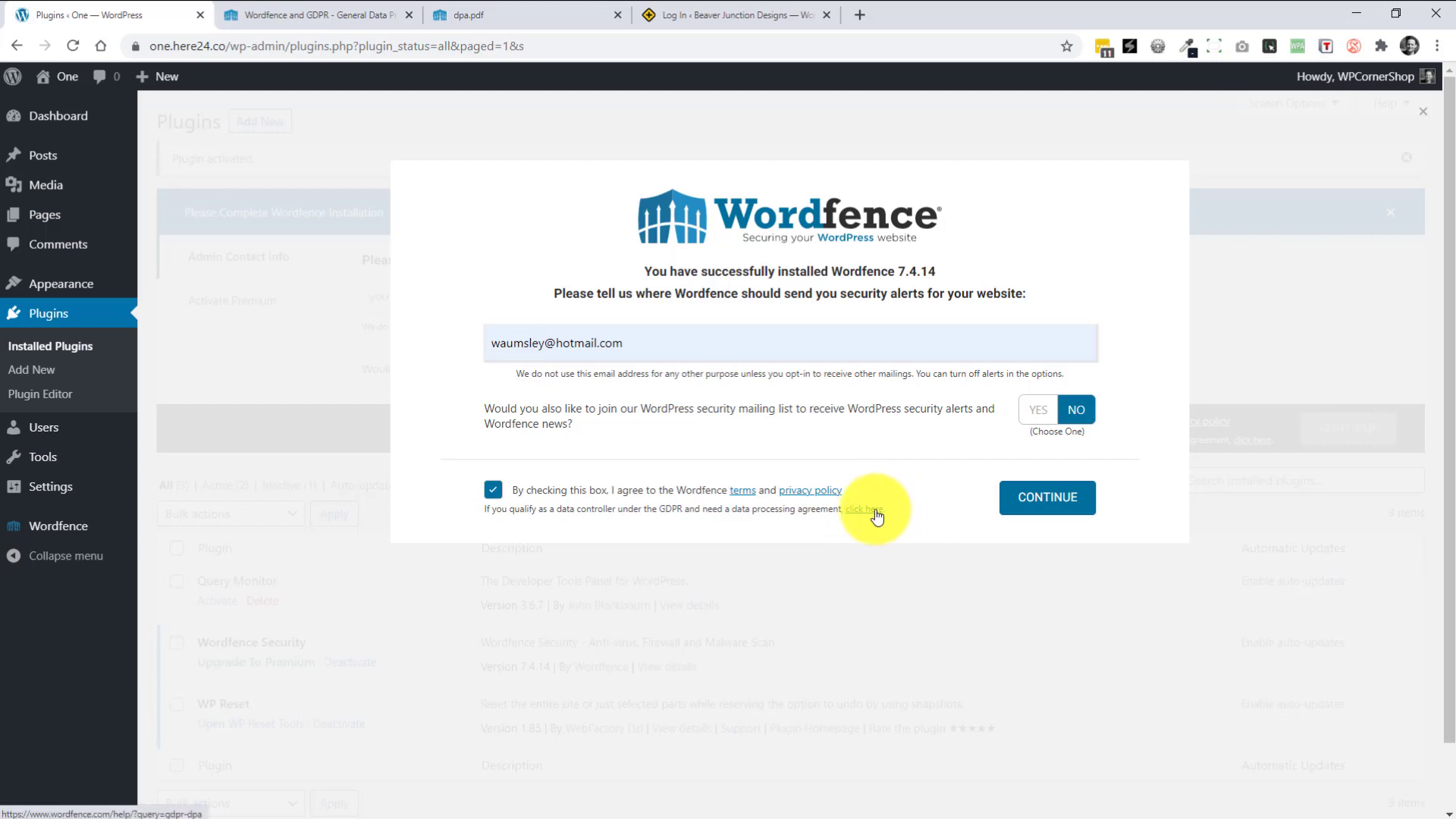
# - Review the Wordfence GDPR help page and the data processing agreement in dpa.pdf, and return to the plugin setup
pyautogui.click(329, 9)
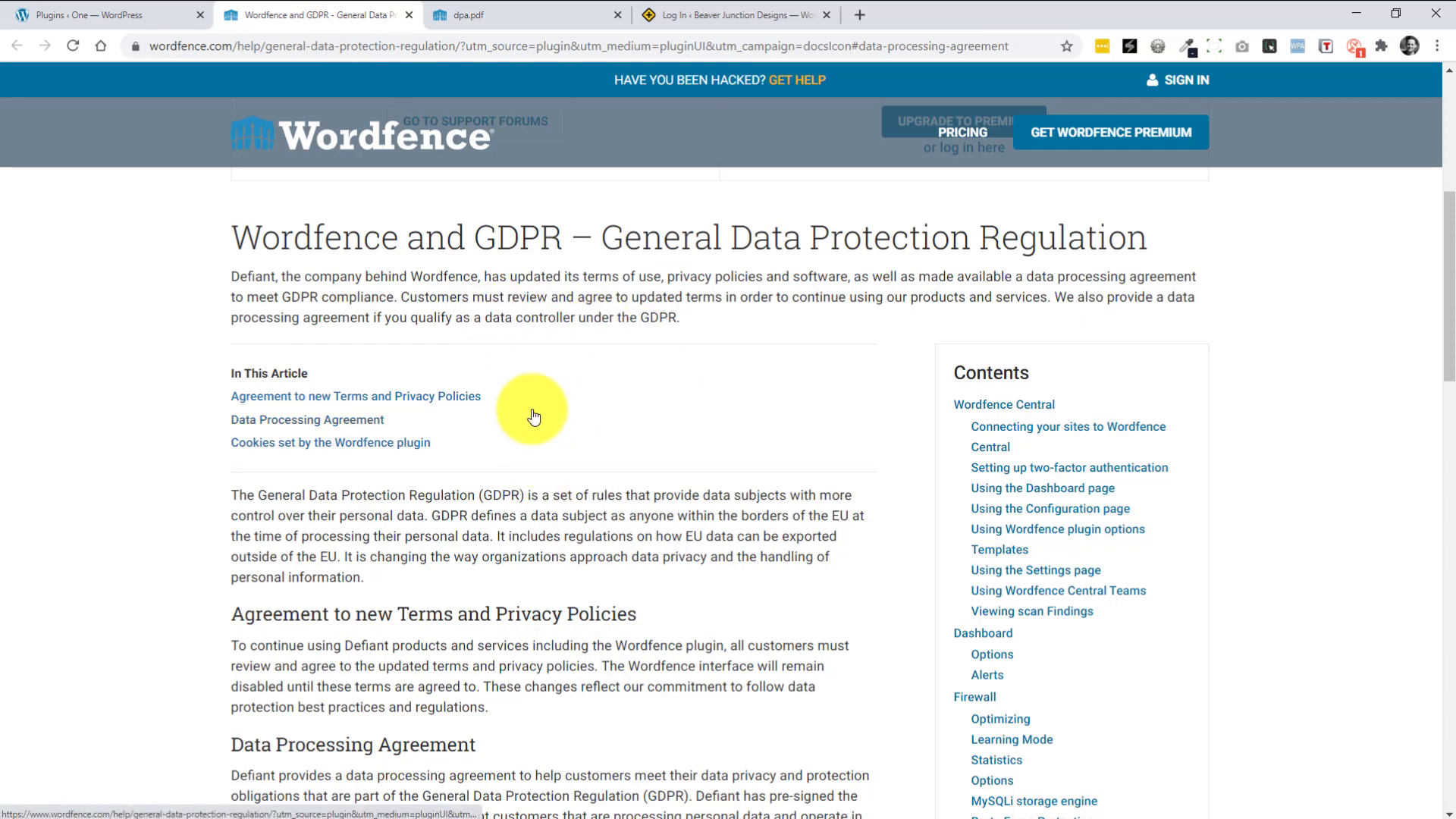
pyautogui.click(514, 19)
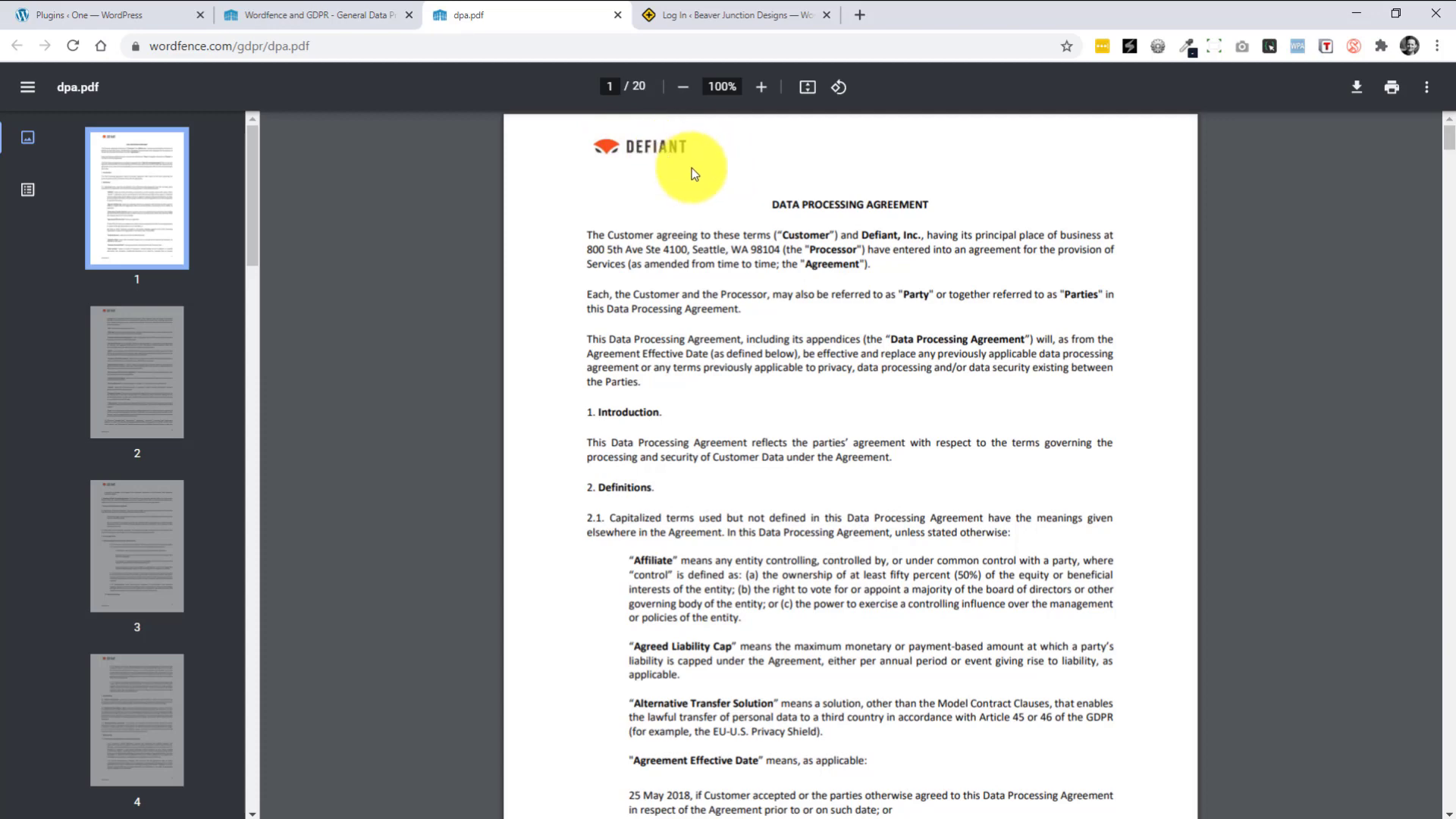
pyautogui.click(133, 11)
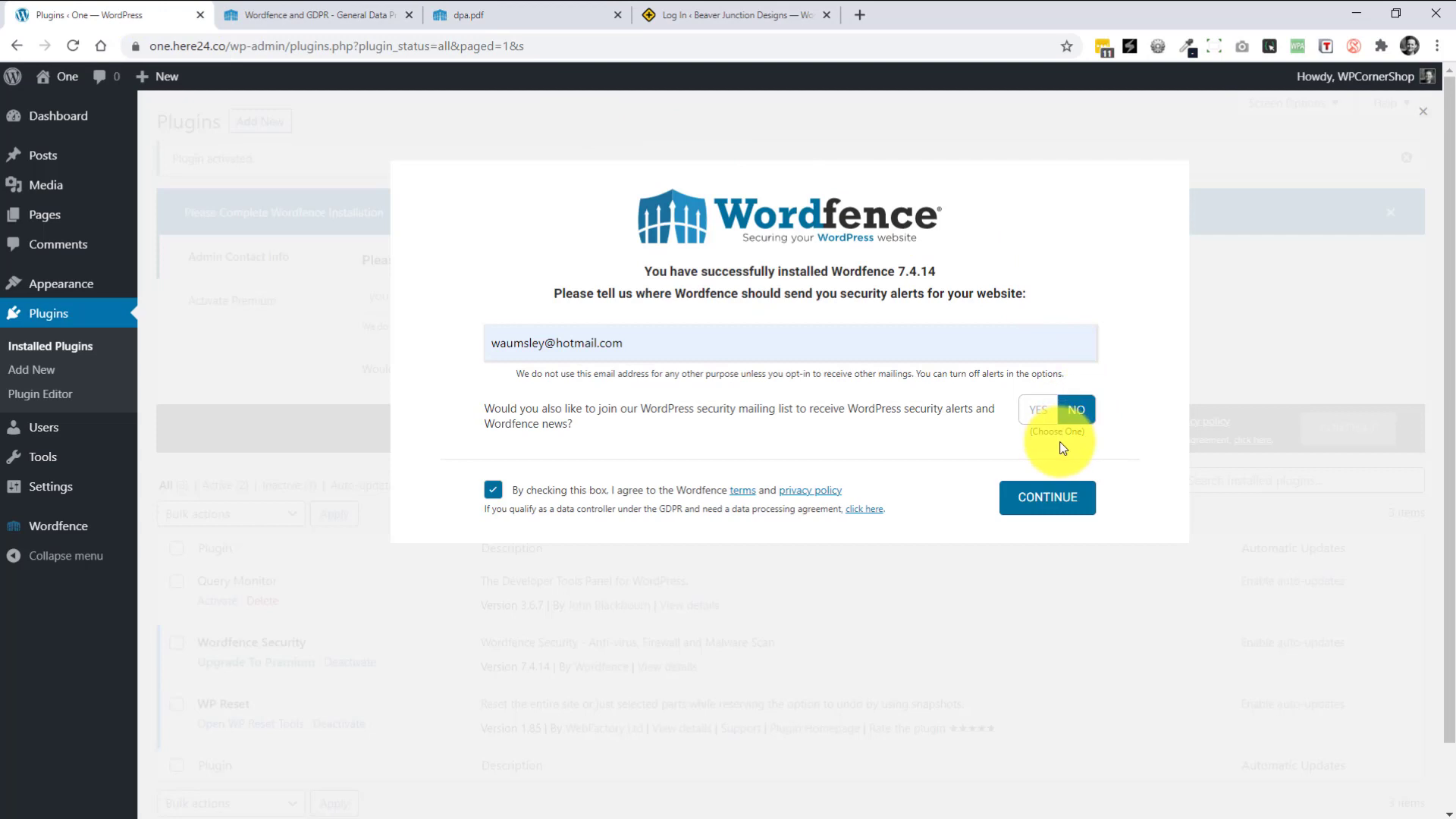
# - Submit the Wordfence alert settings and decline the premium license key
pyautogui.click(1045, 501)
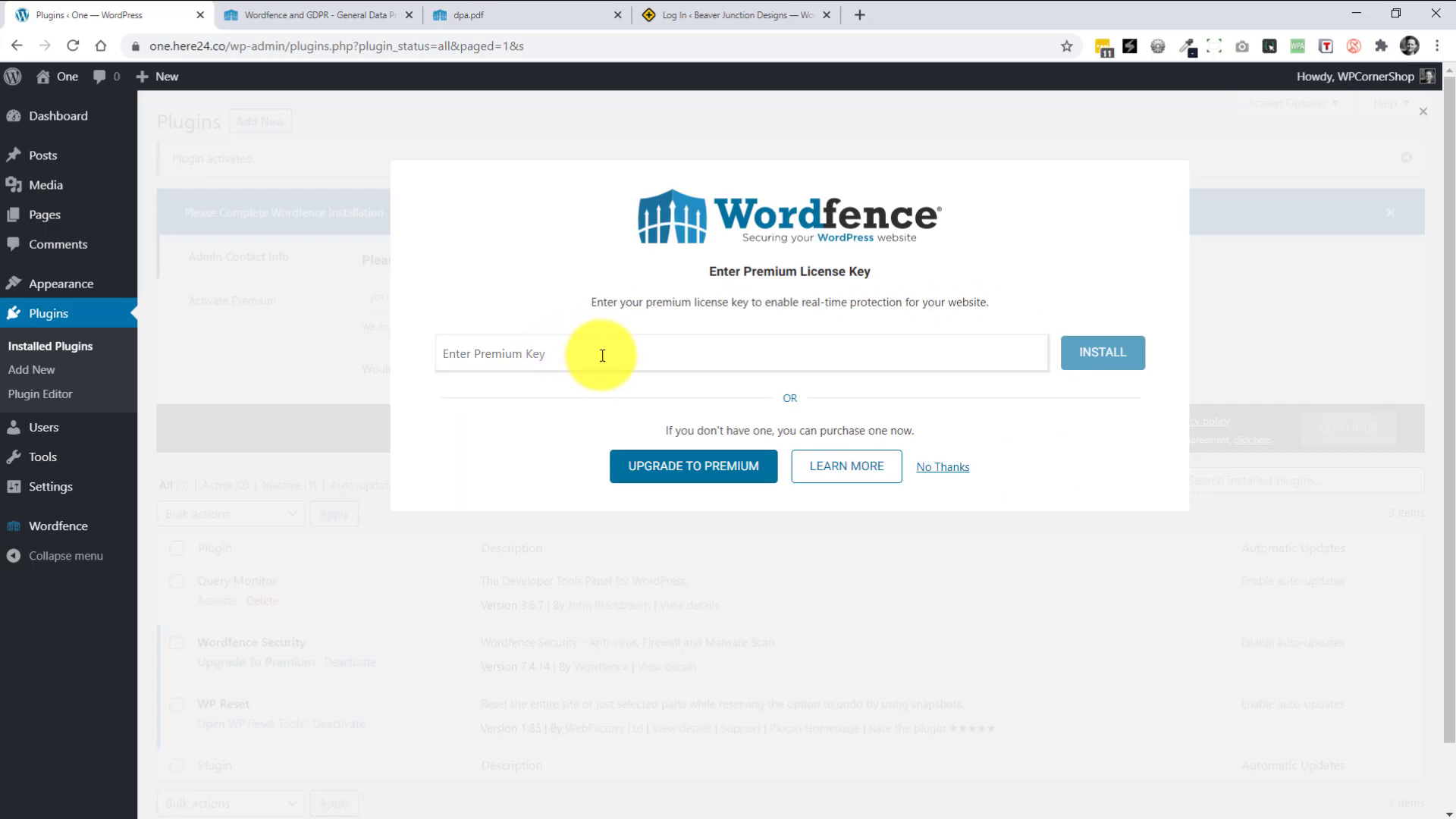
pyautogui.click(939, 470)
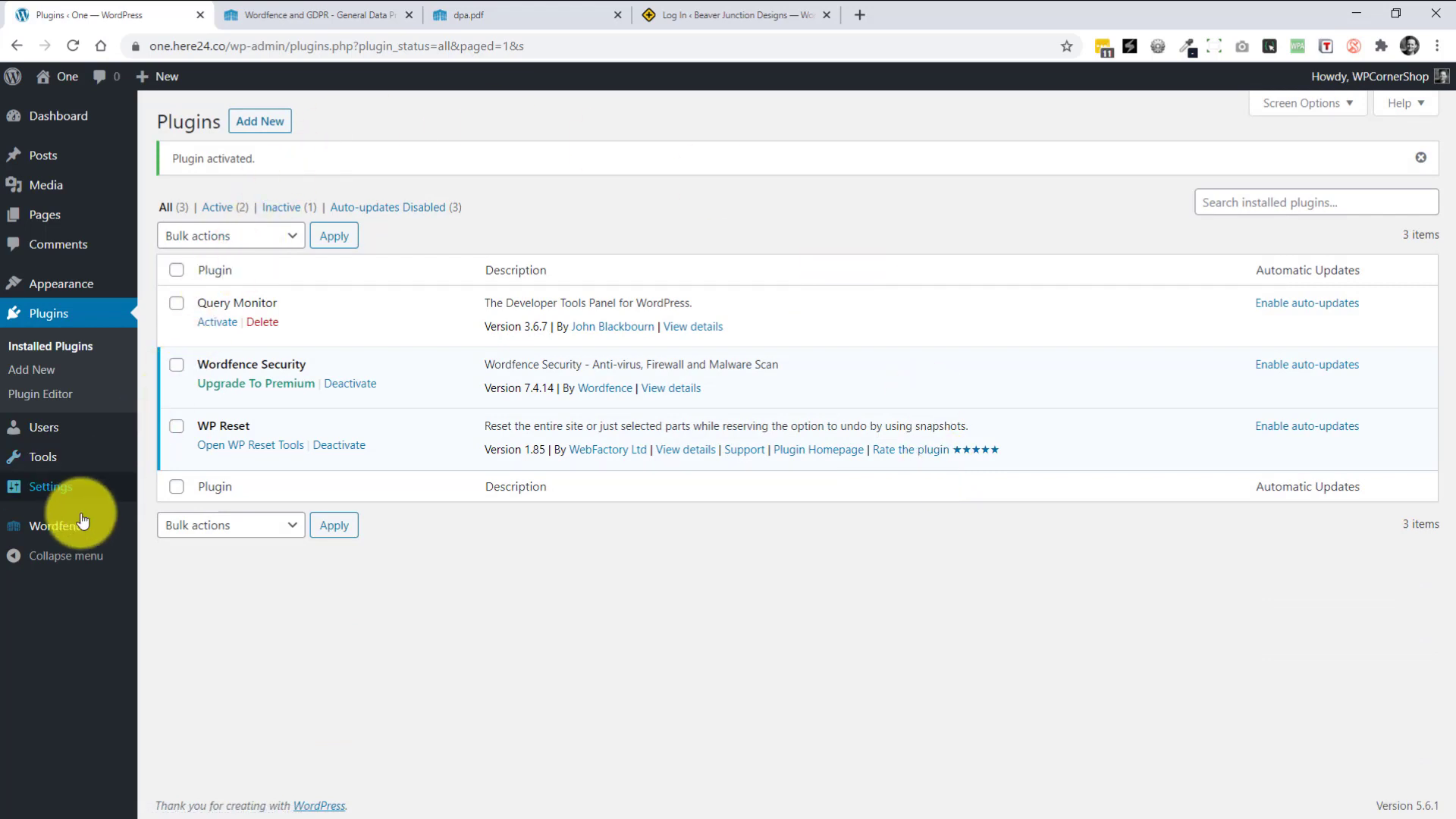
# - Open the Wordfence Dashboard and go through its introductory tour to the end
pyautogui.moveTo(70, 523)
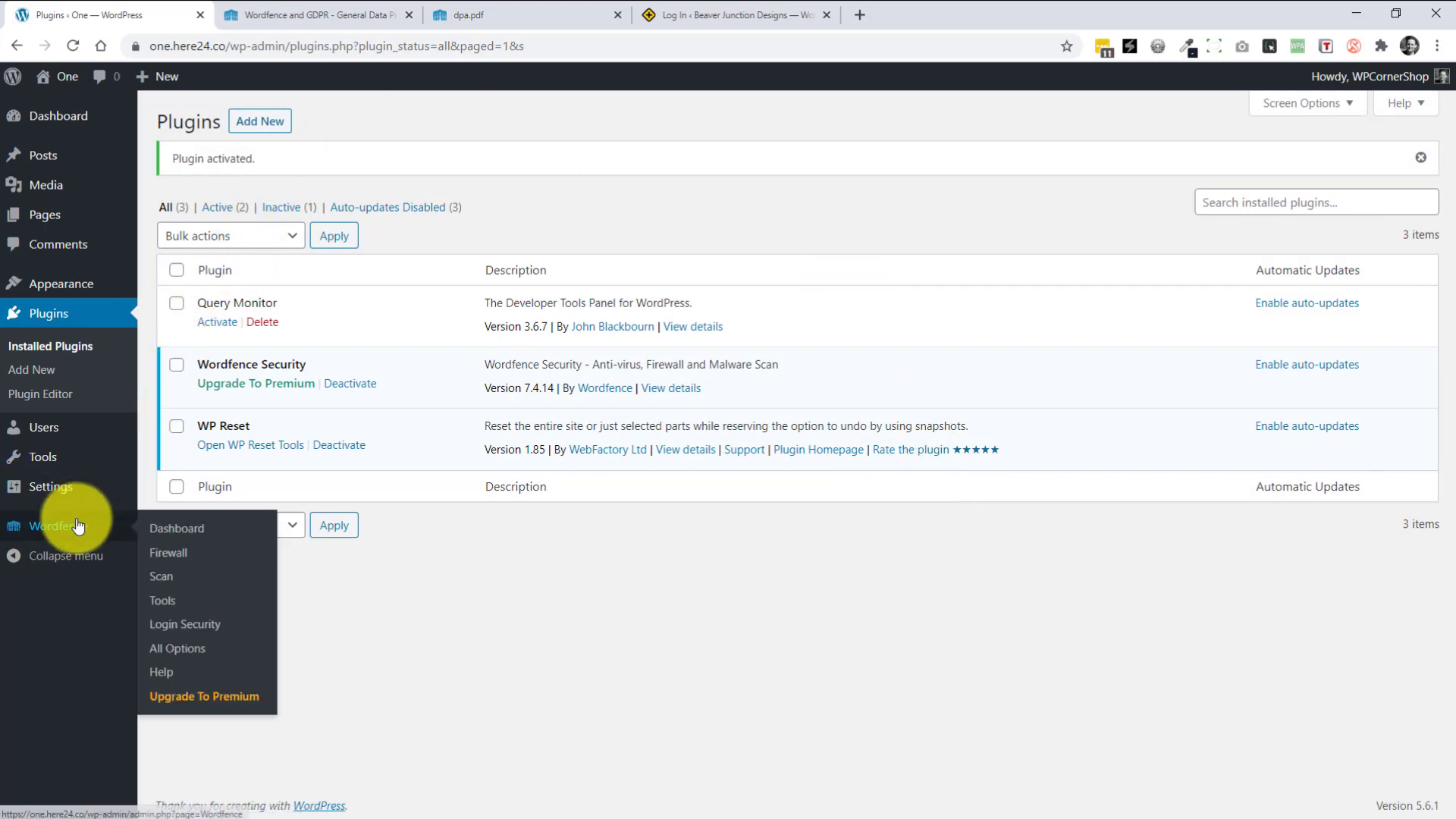
pyautogui.click(172, 531)
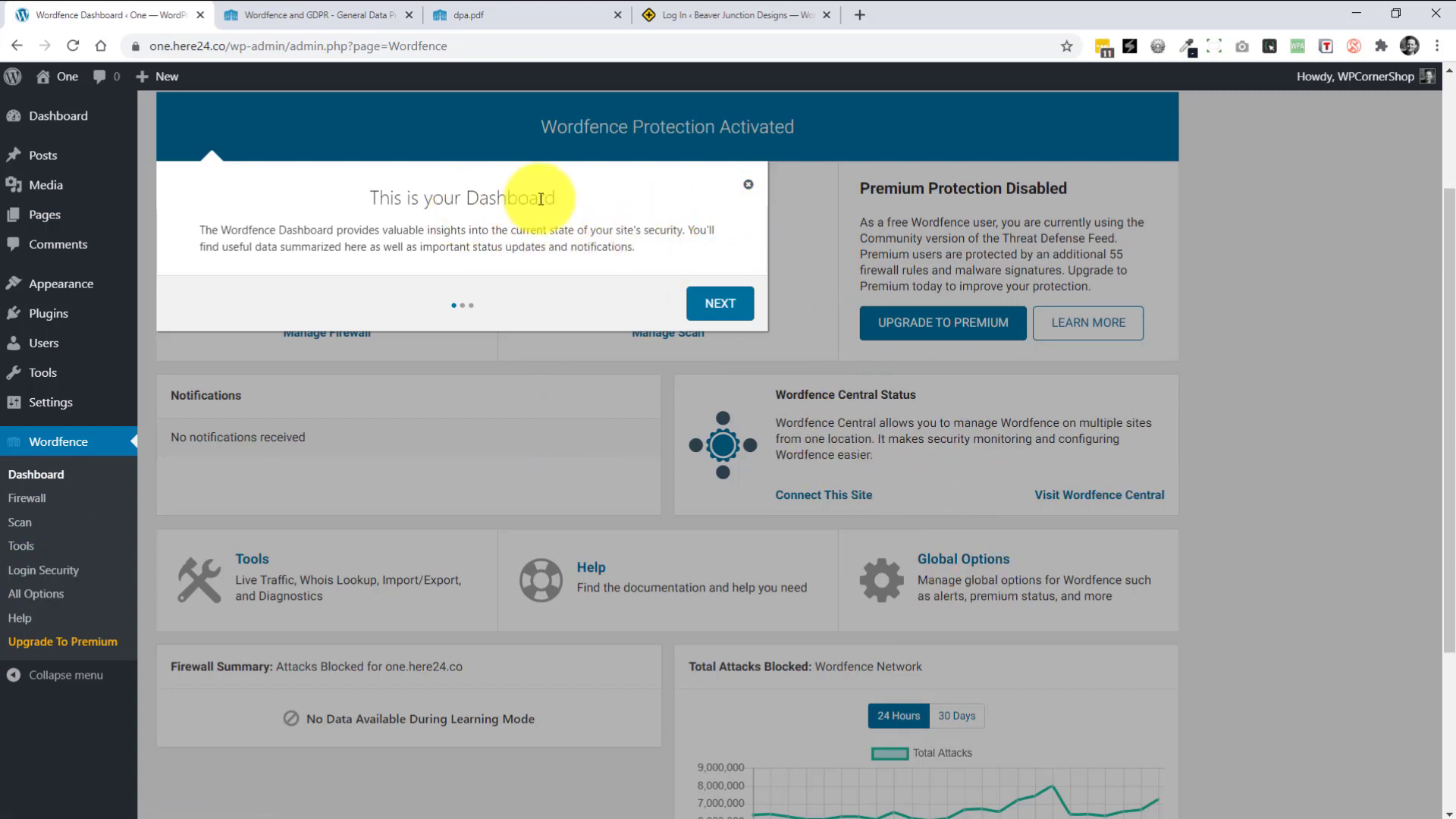
pyautogui.click(721, 307)
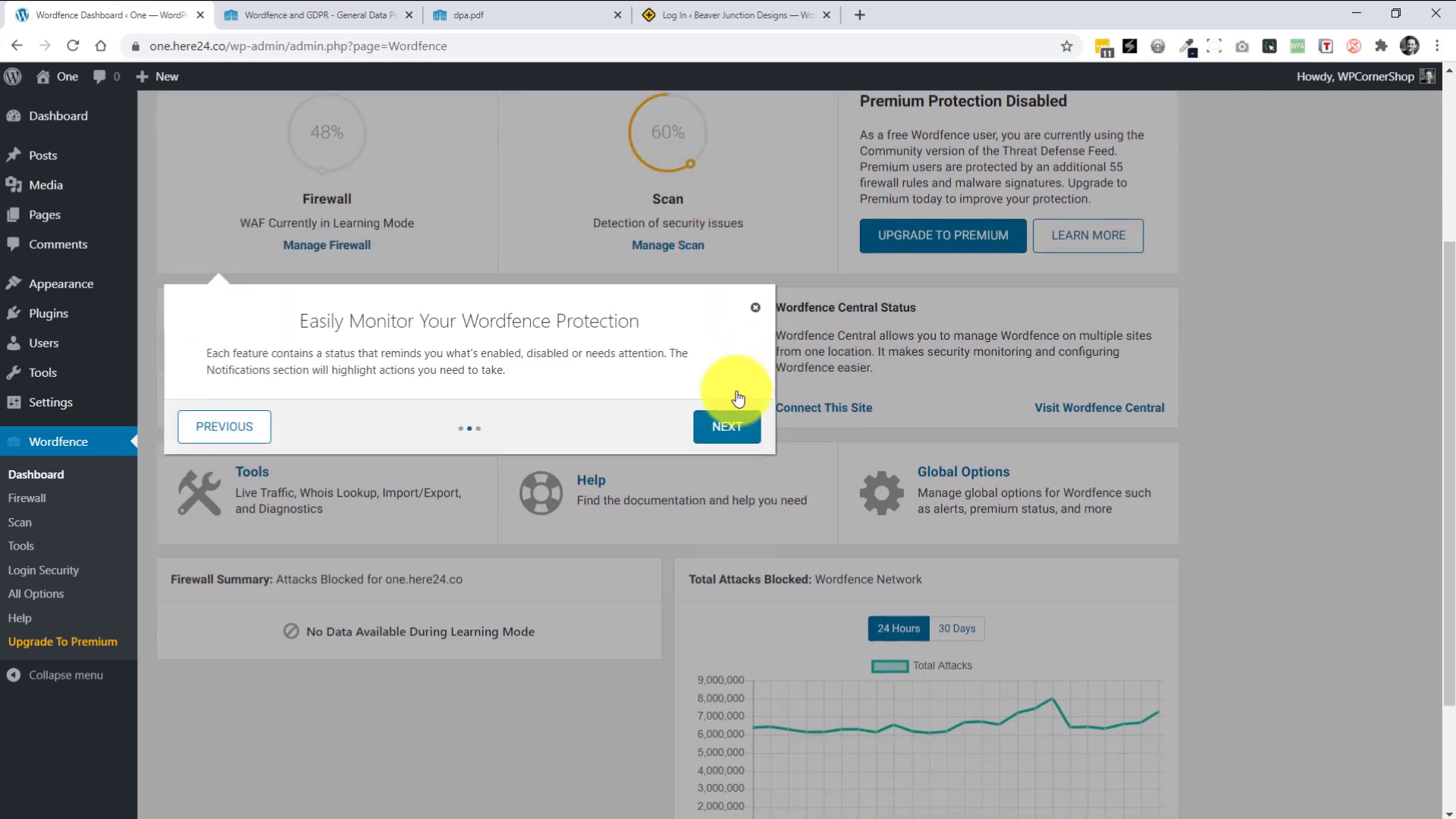
pyautogui.click(724, 392)
pyautogui.click(828, 421)
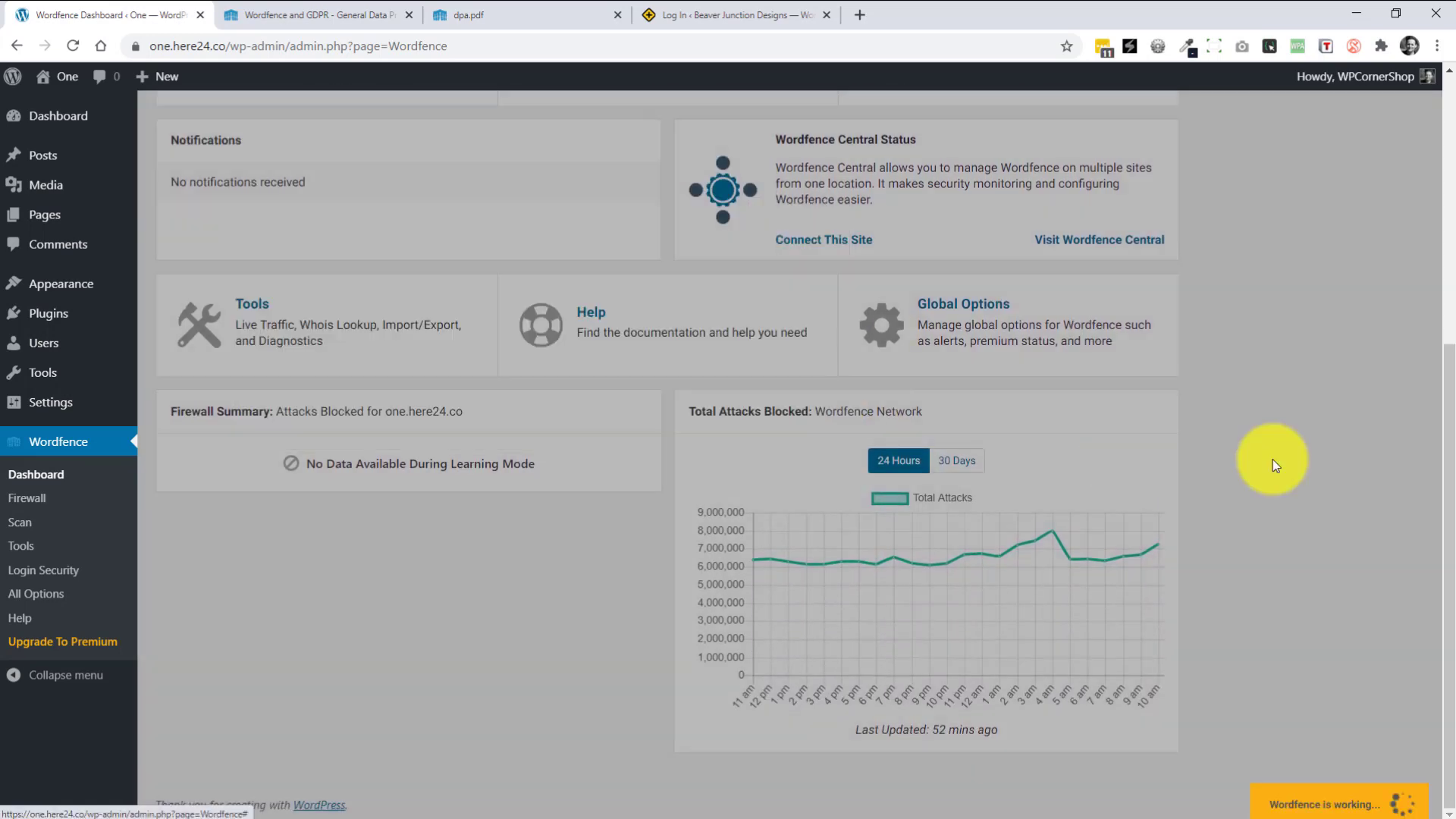
# - Enable automatic updates for Wordfence from the notice on its dashboard
pyautogui.moveTo(1443, 465); pyautogui.dragTo(1448, 168)
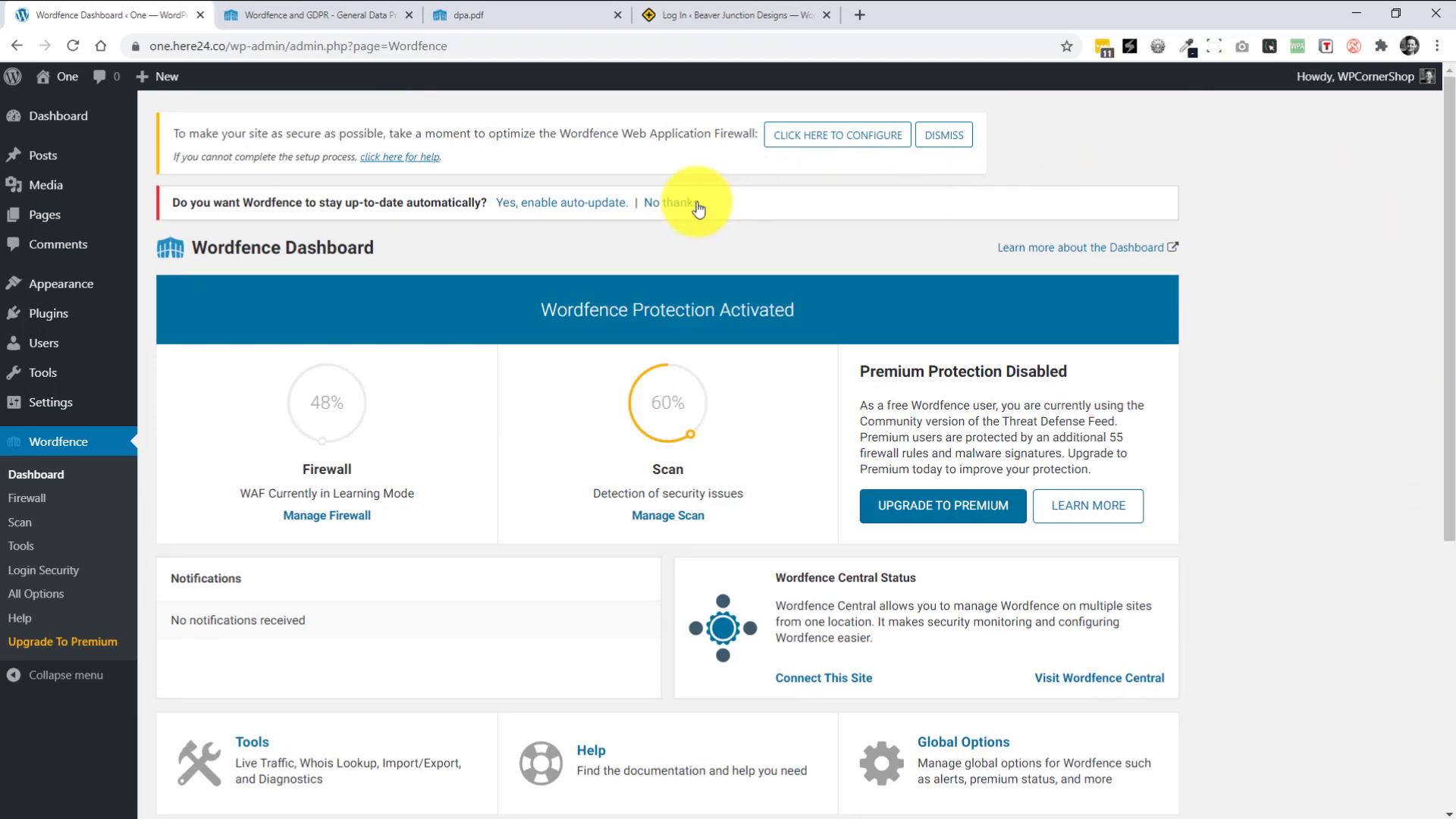
pyautogui.click(559, 203)
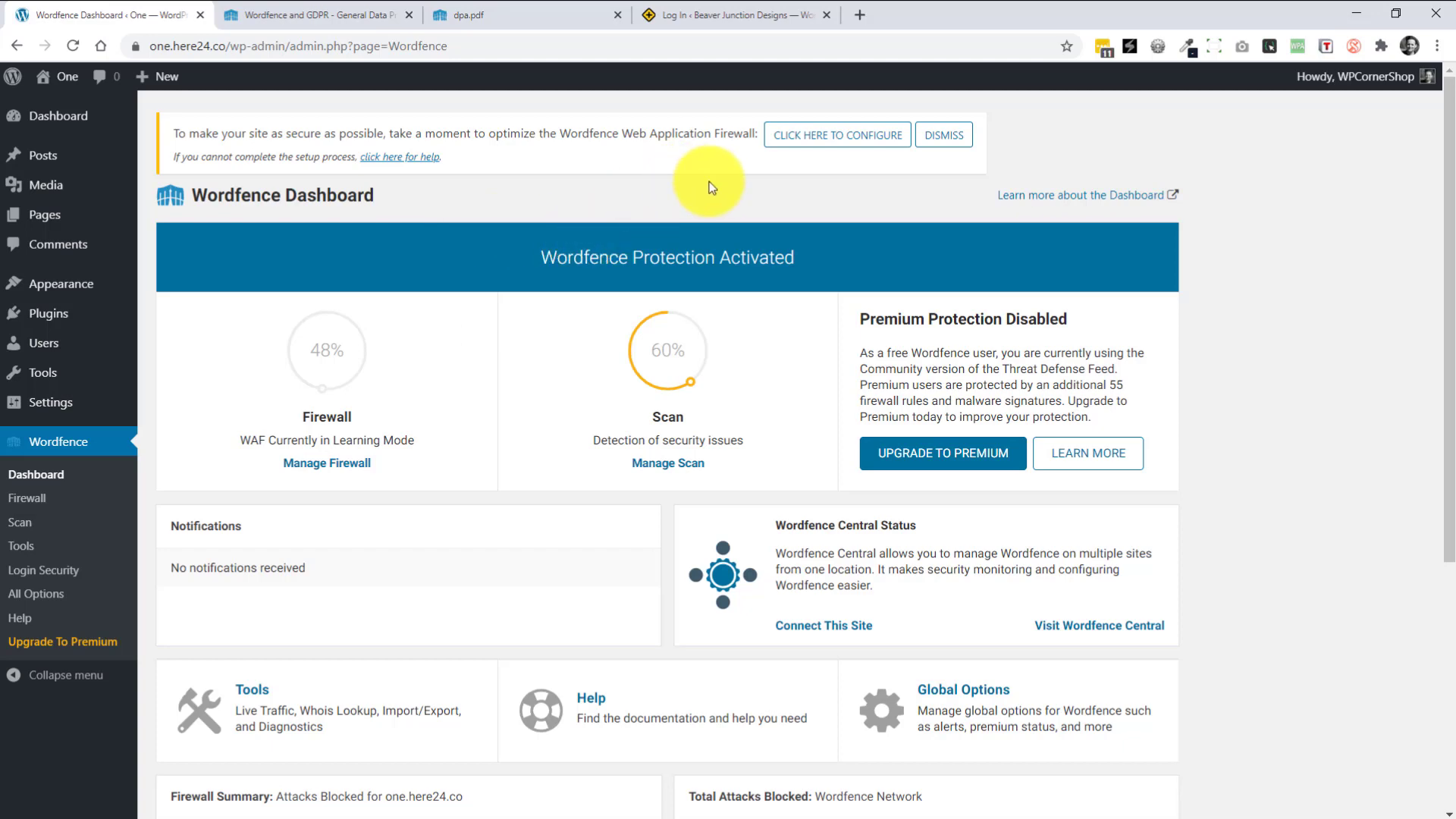
# - Start optimizing the Wordfence firewall, keep the Apache + CGI/FastCGI server configuration, and download the .htaccess and .user.ini backups
pyautogui.click(803, 146)
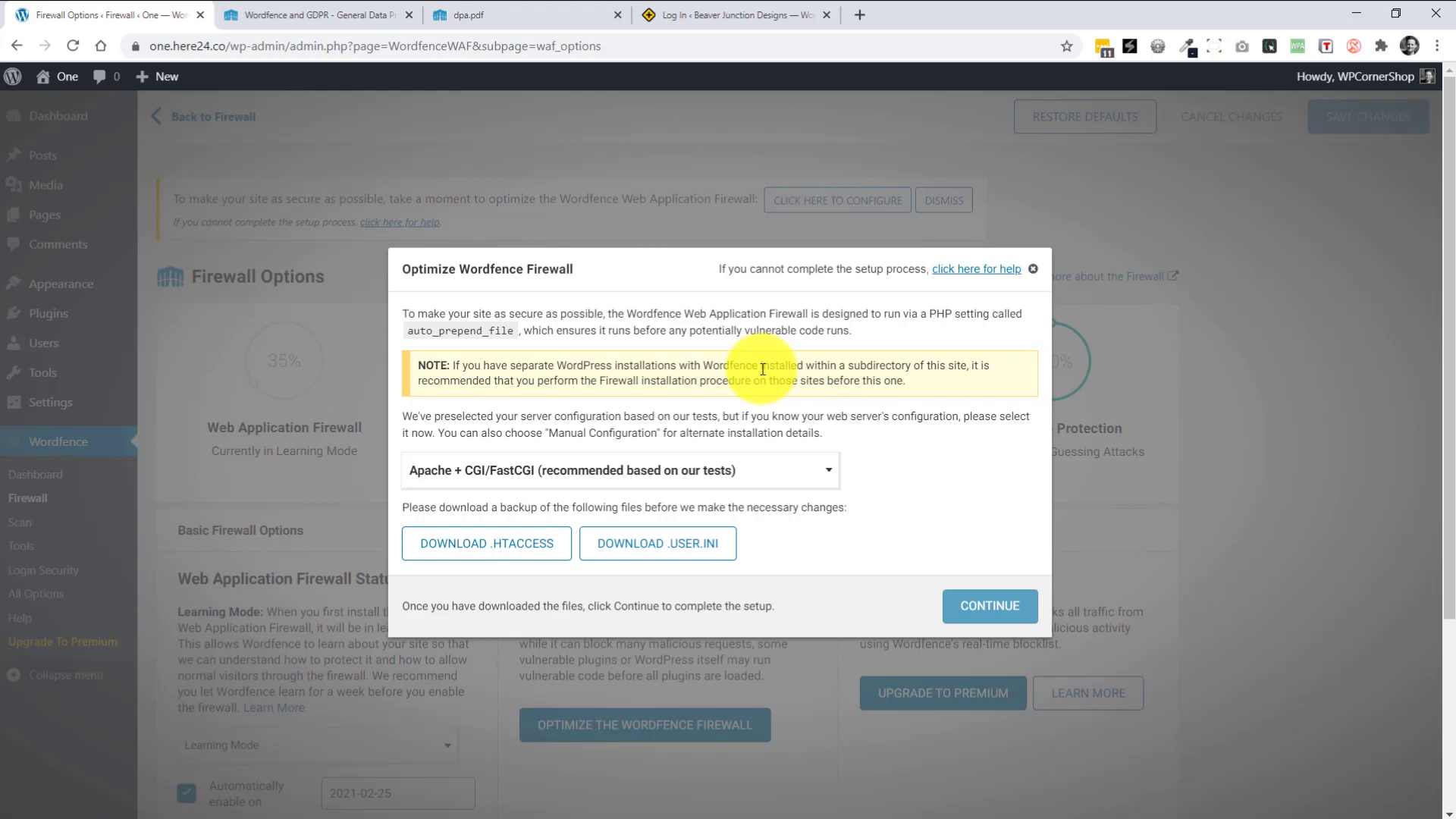
pyautogui.click(827, 471)
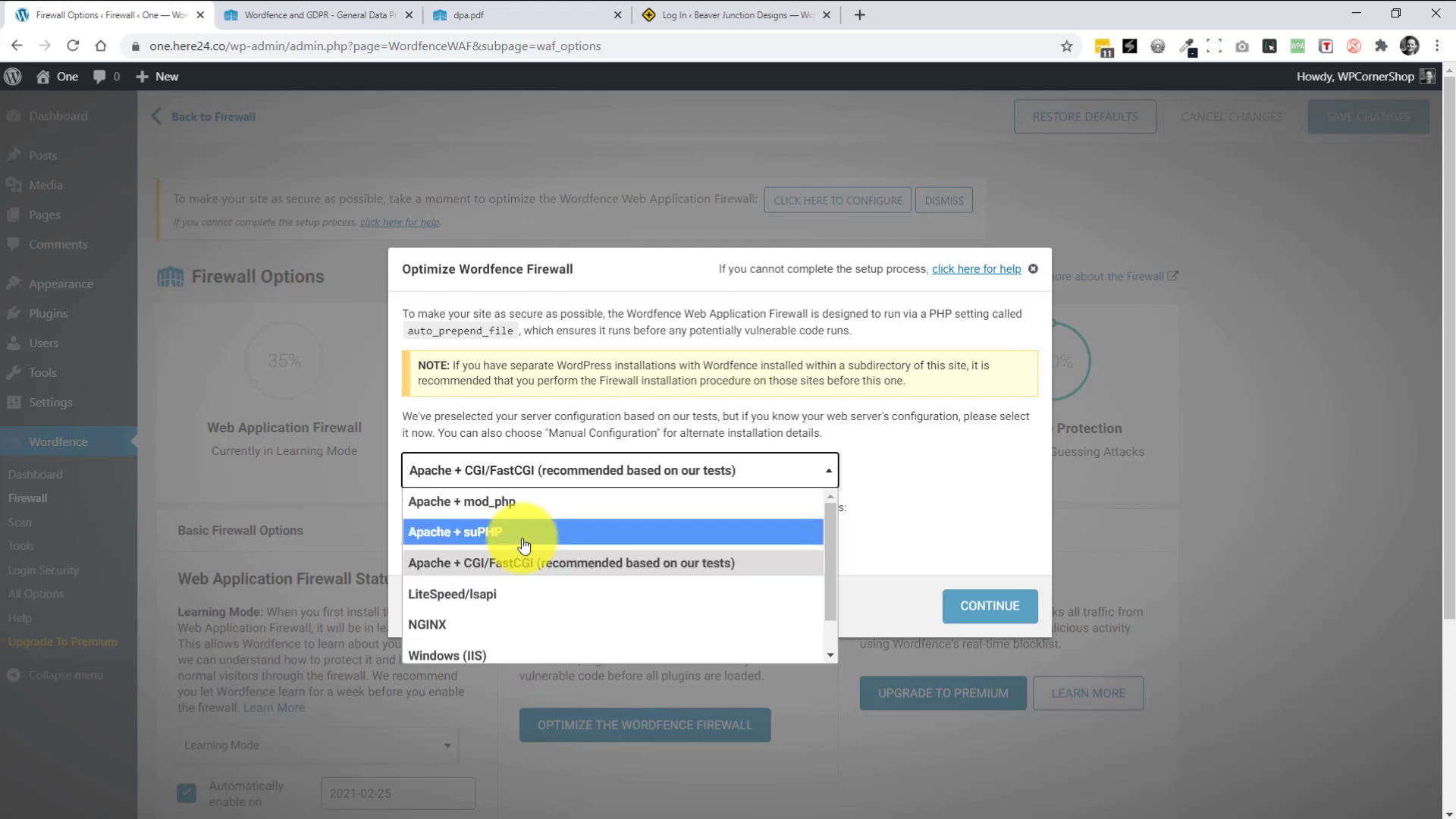
pyautogui.click(907, 493)
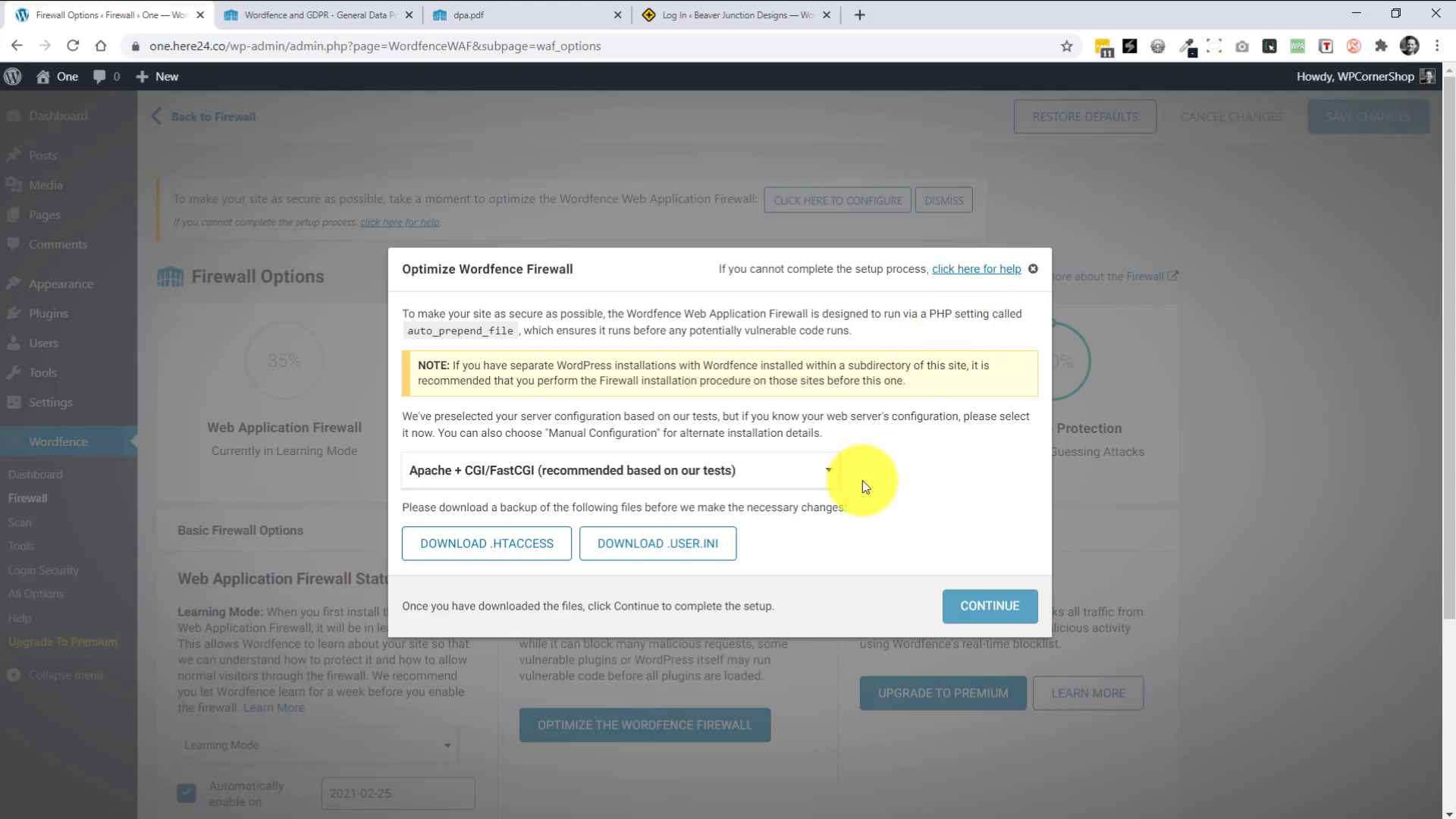
pyautogui.click(514, 546)
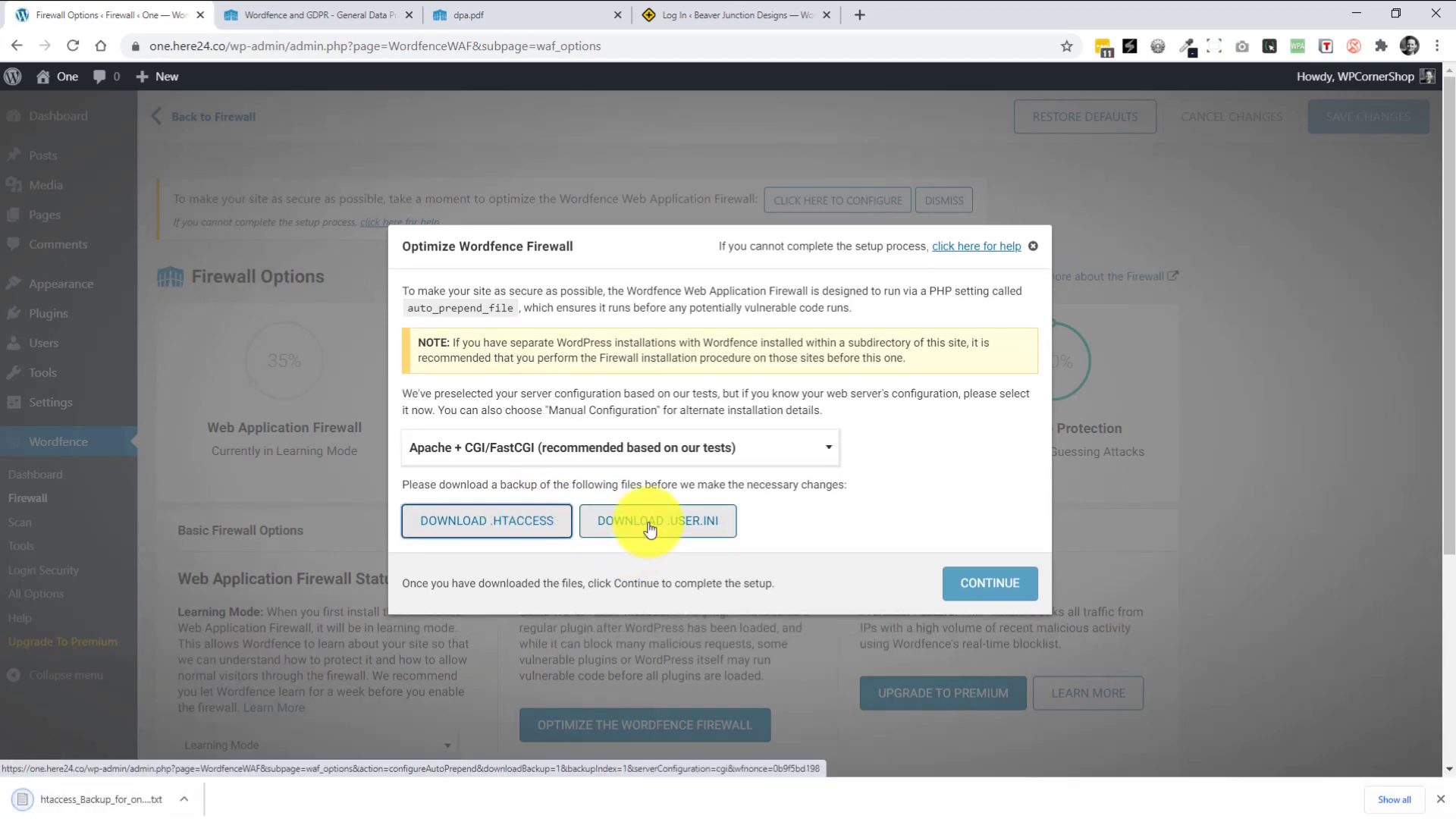
pyautogui.click(650, 529)
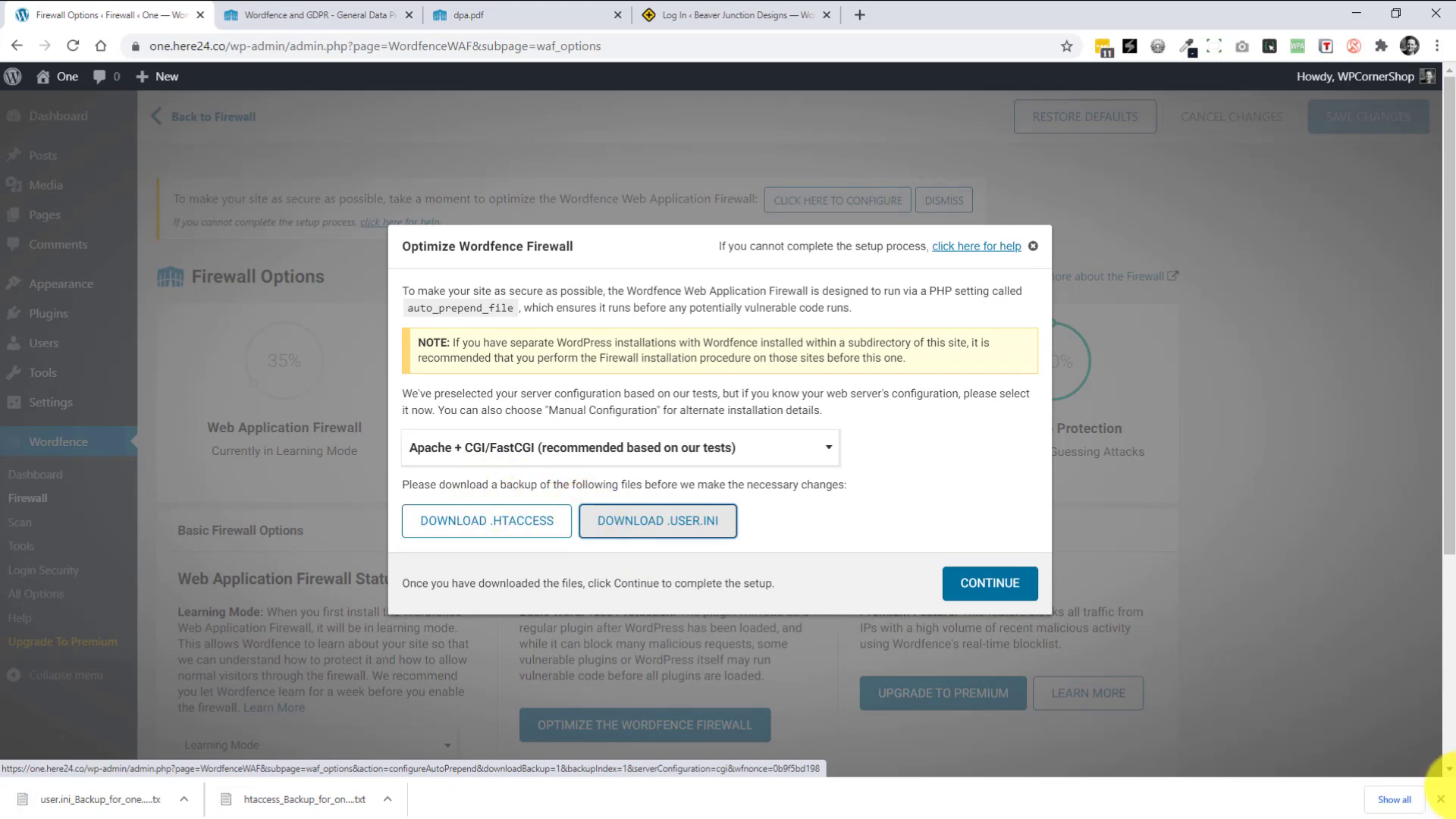
pyautogui.click(1441, 800)
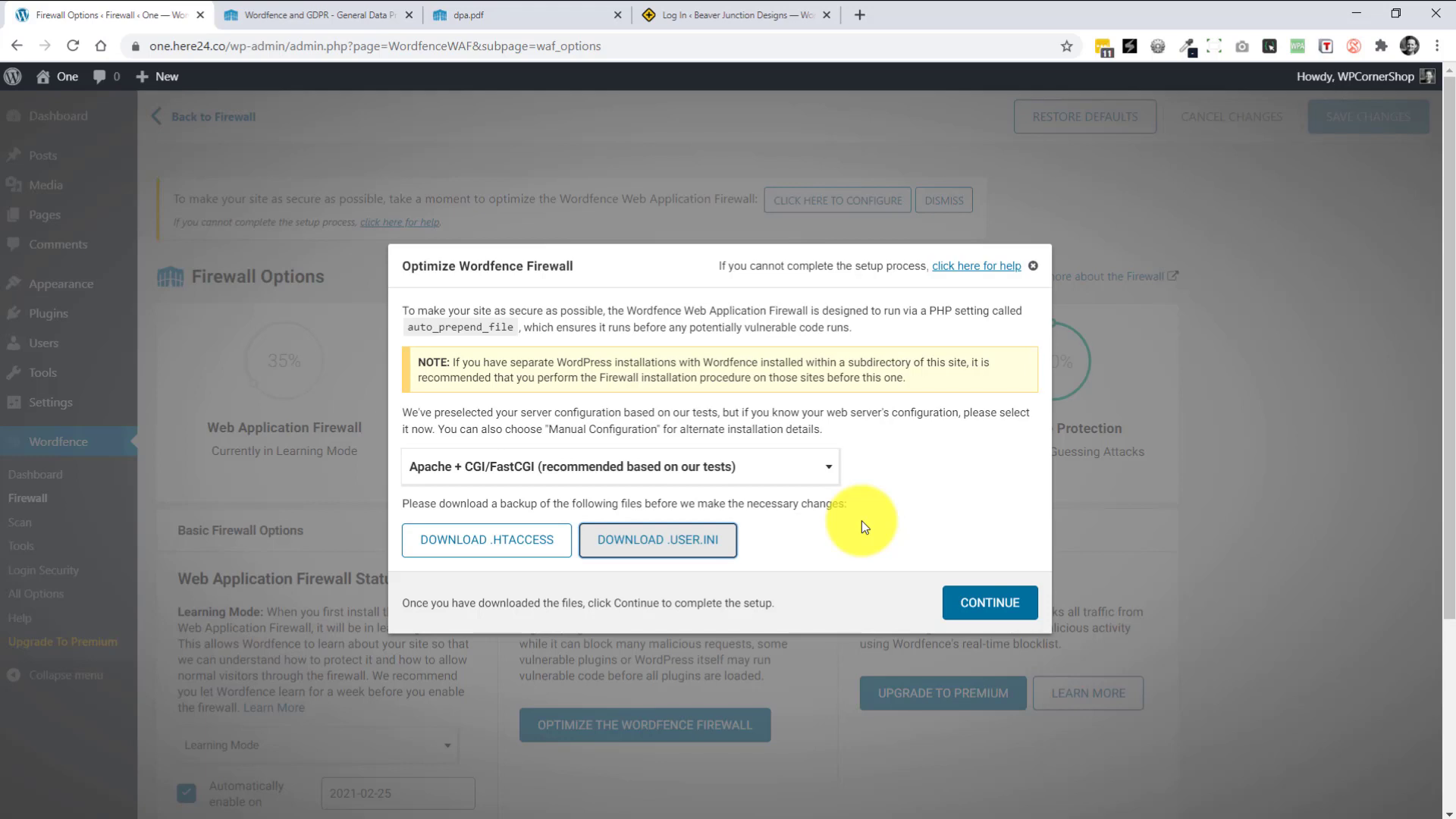
# - Complete the firewall optimization and dismiss the remaining Web Application Firewall optimization notice
pyautogui.click(990, 599)
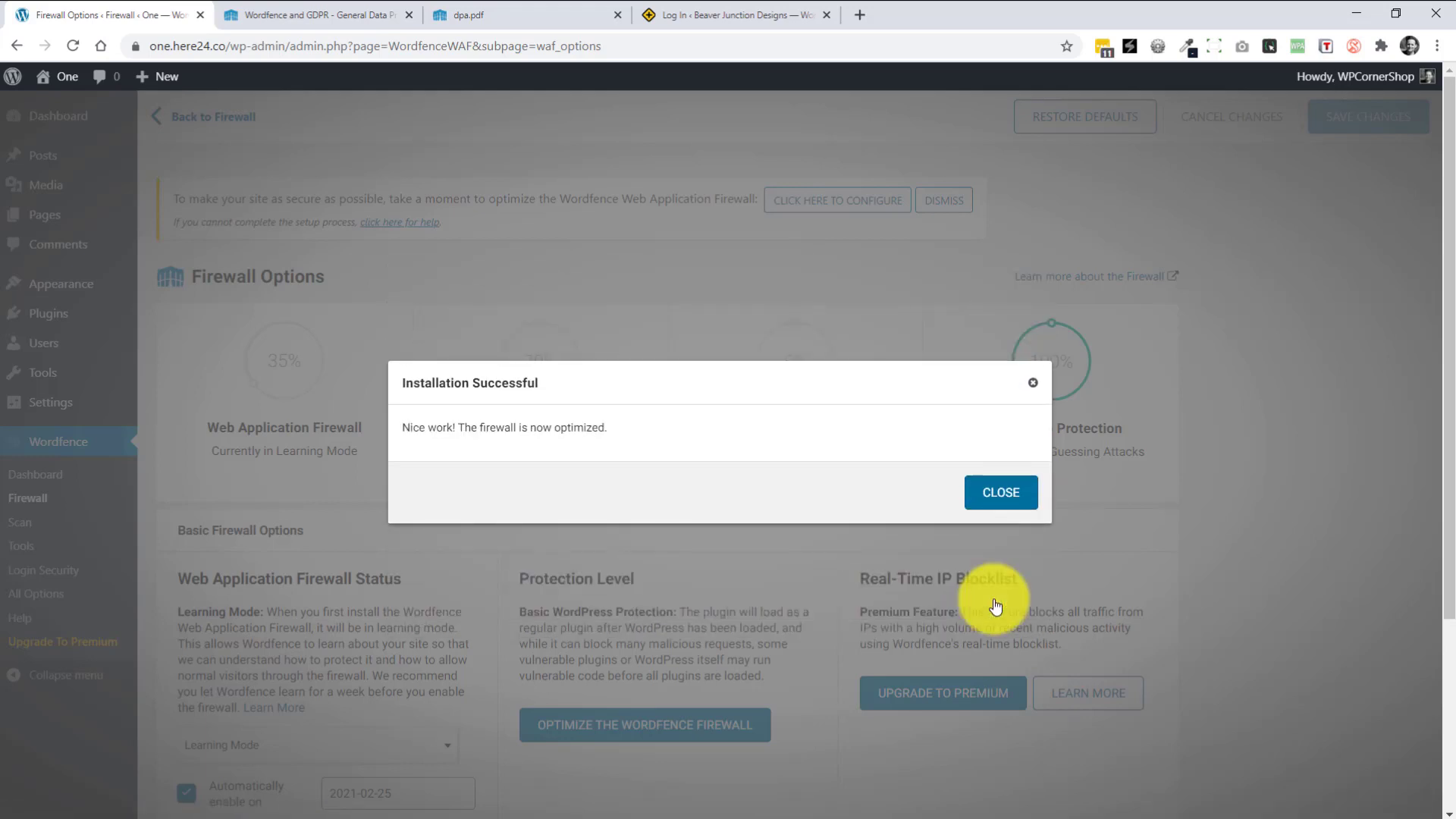
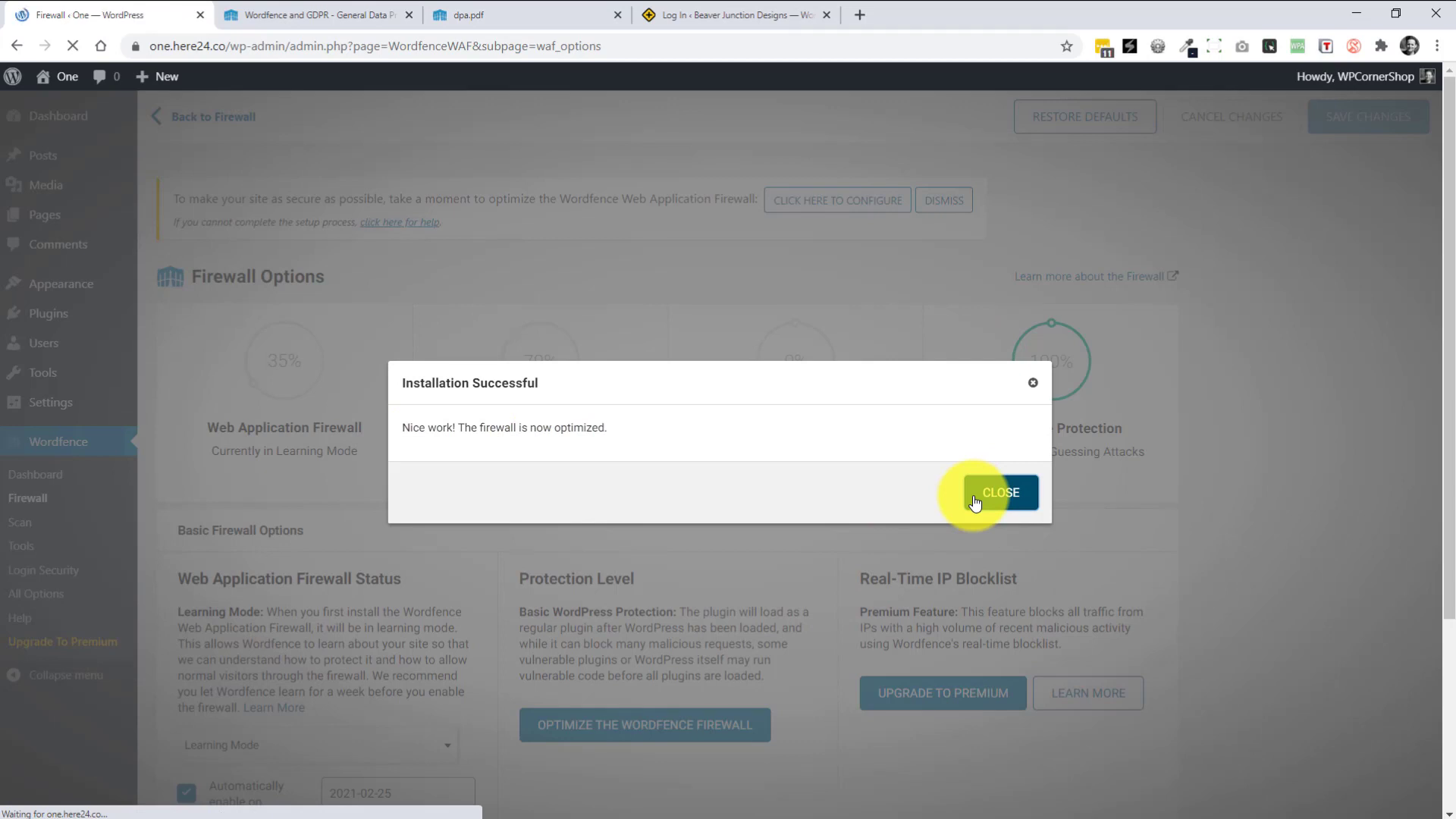
pyautogui.click(980, 494)
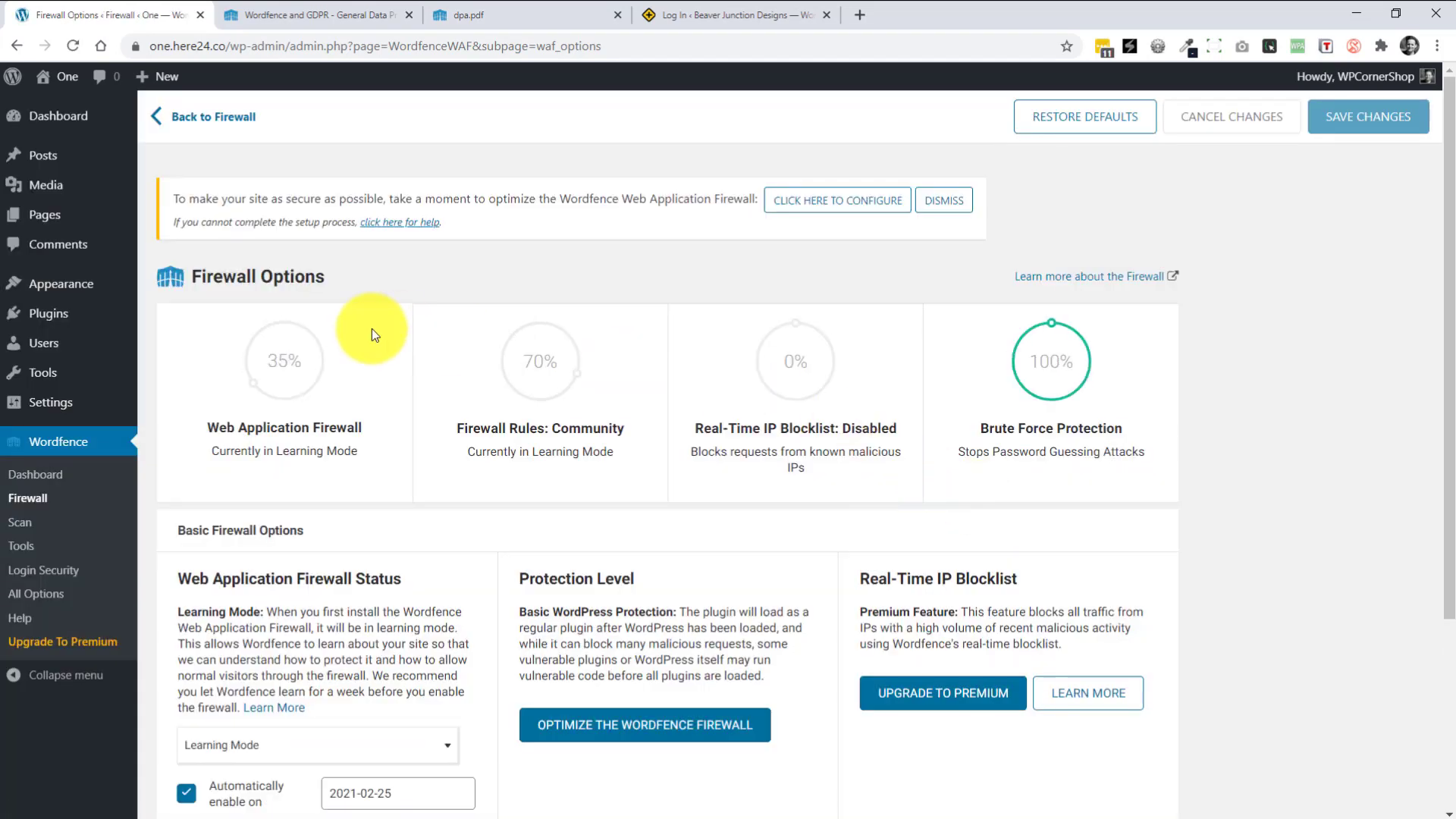
pyautogui.click(945, 204)
# - Set the Web Application Firewall Status to Disabled in the basic firewall options
pyautogui.click(372, 665)
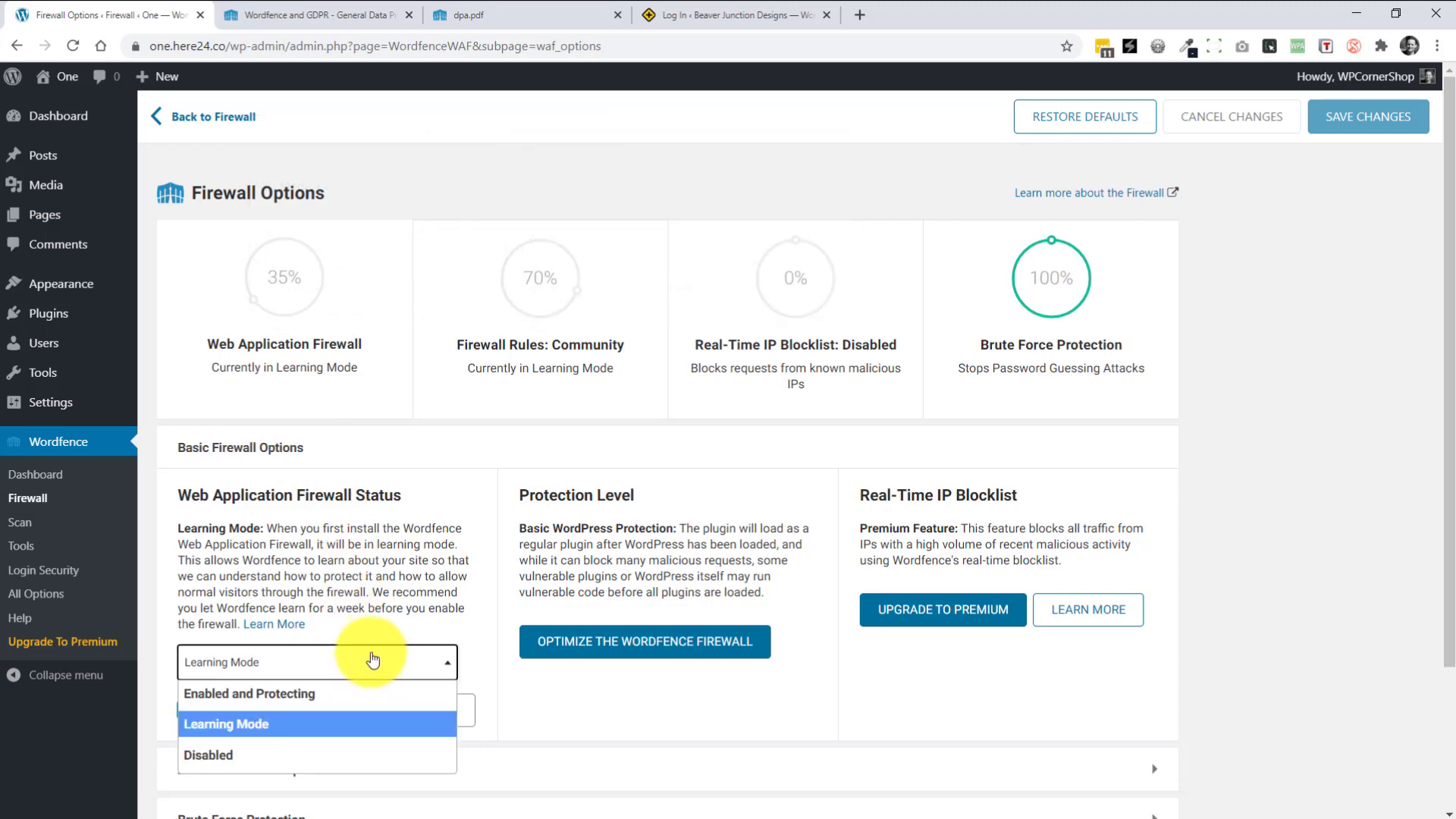
pyautogui.click(439, 472)
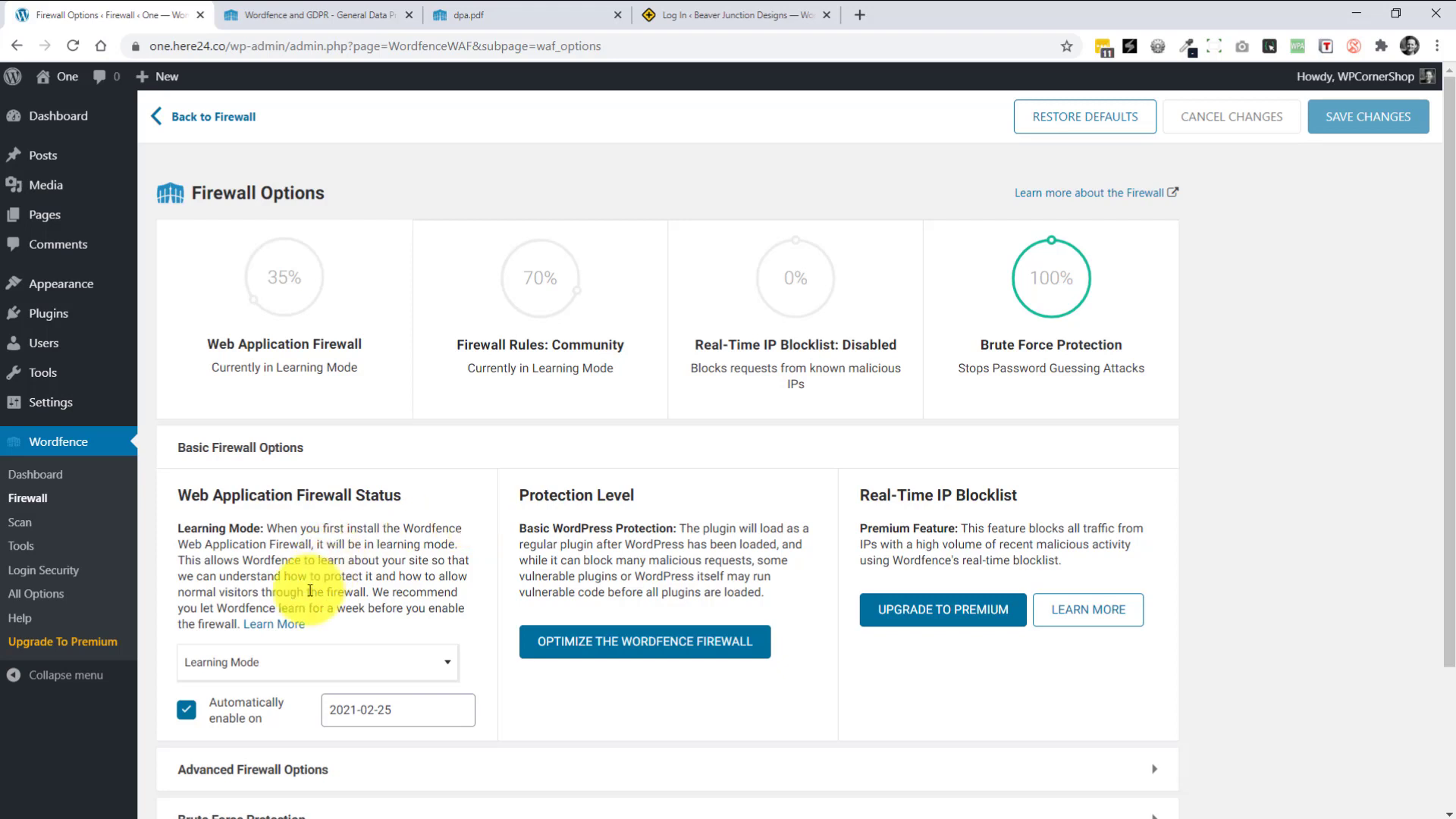
pyautogui.click(350, 663)
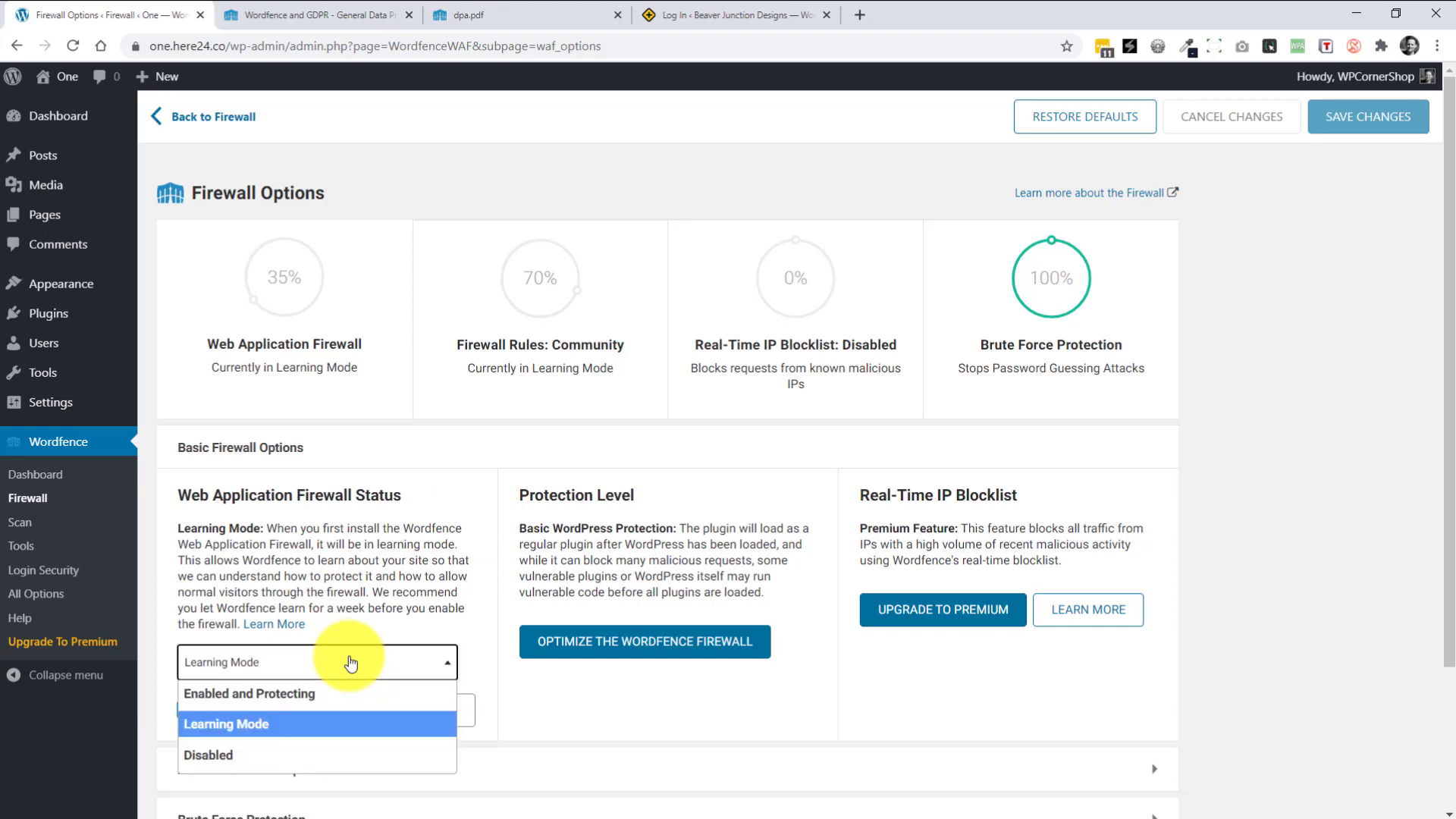
pyautogui.click(267, 754)
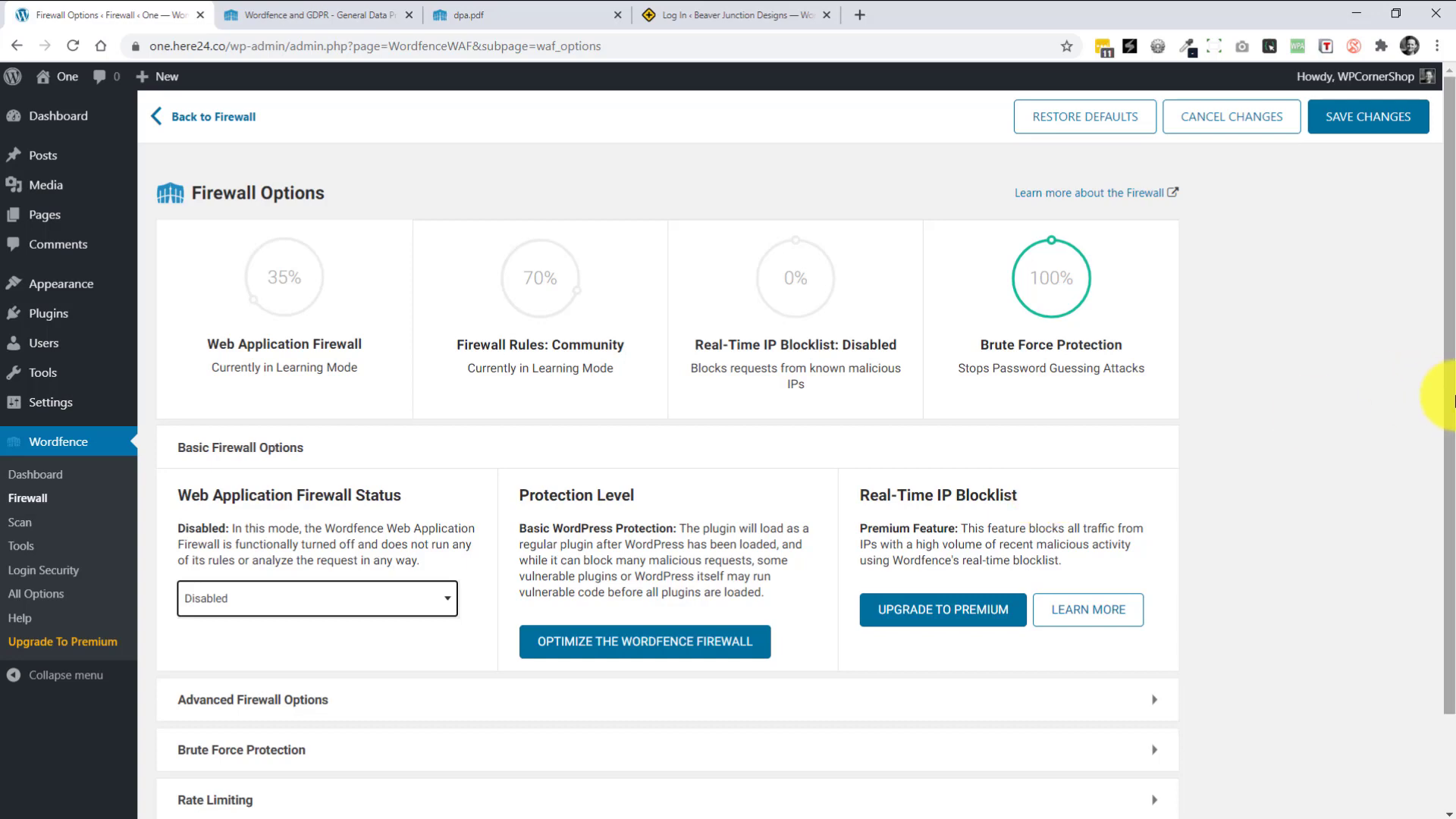
# - Expand Advanced Firewall Options and examine the allowlisted IPs and services, URL-based IP blocking, and ignored IP settings
pyautogui.scroll(-2, 1431, 486)
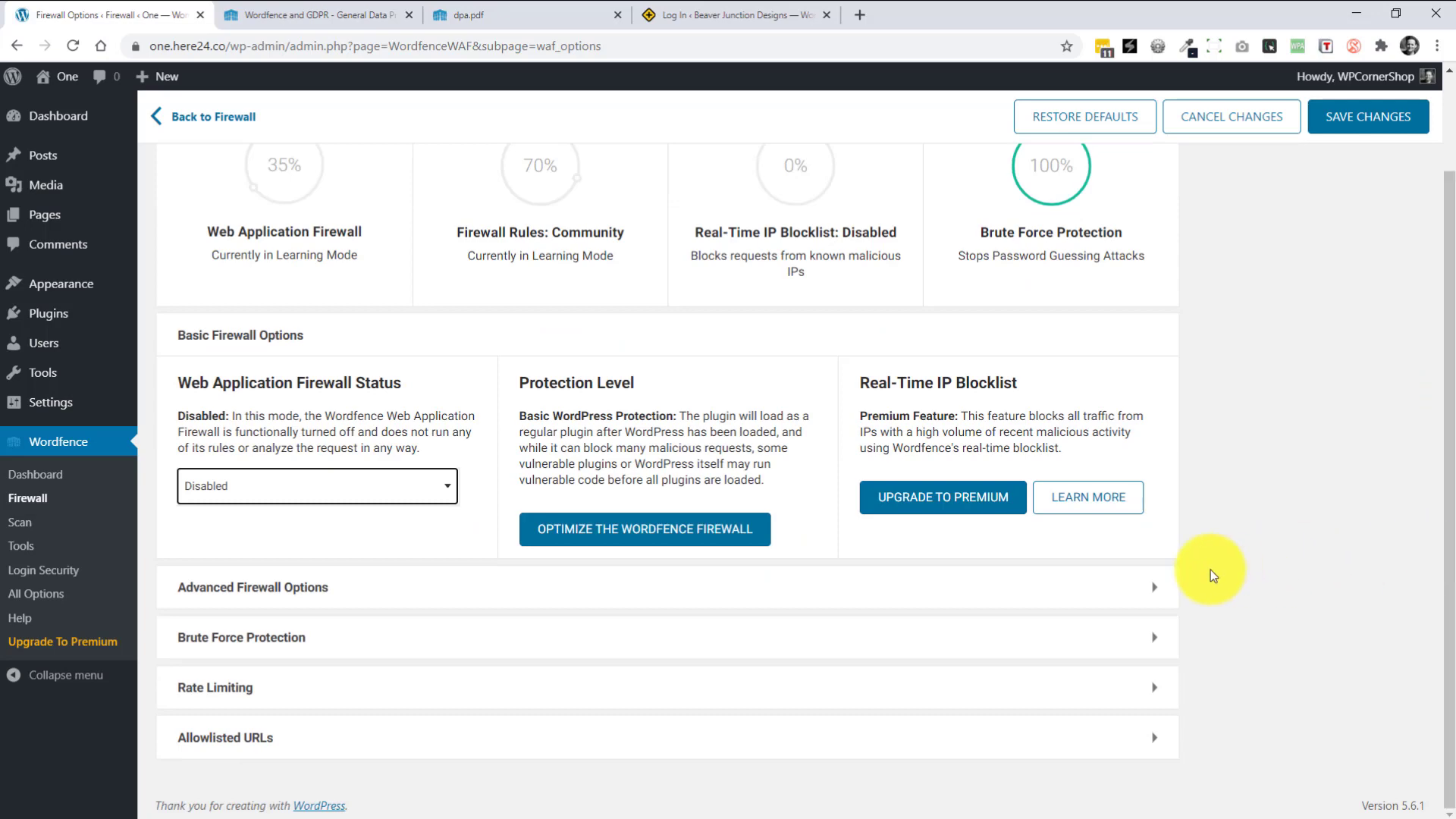
pyautogui.click(1160, 581)
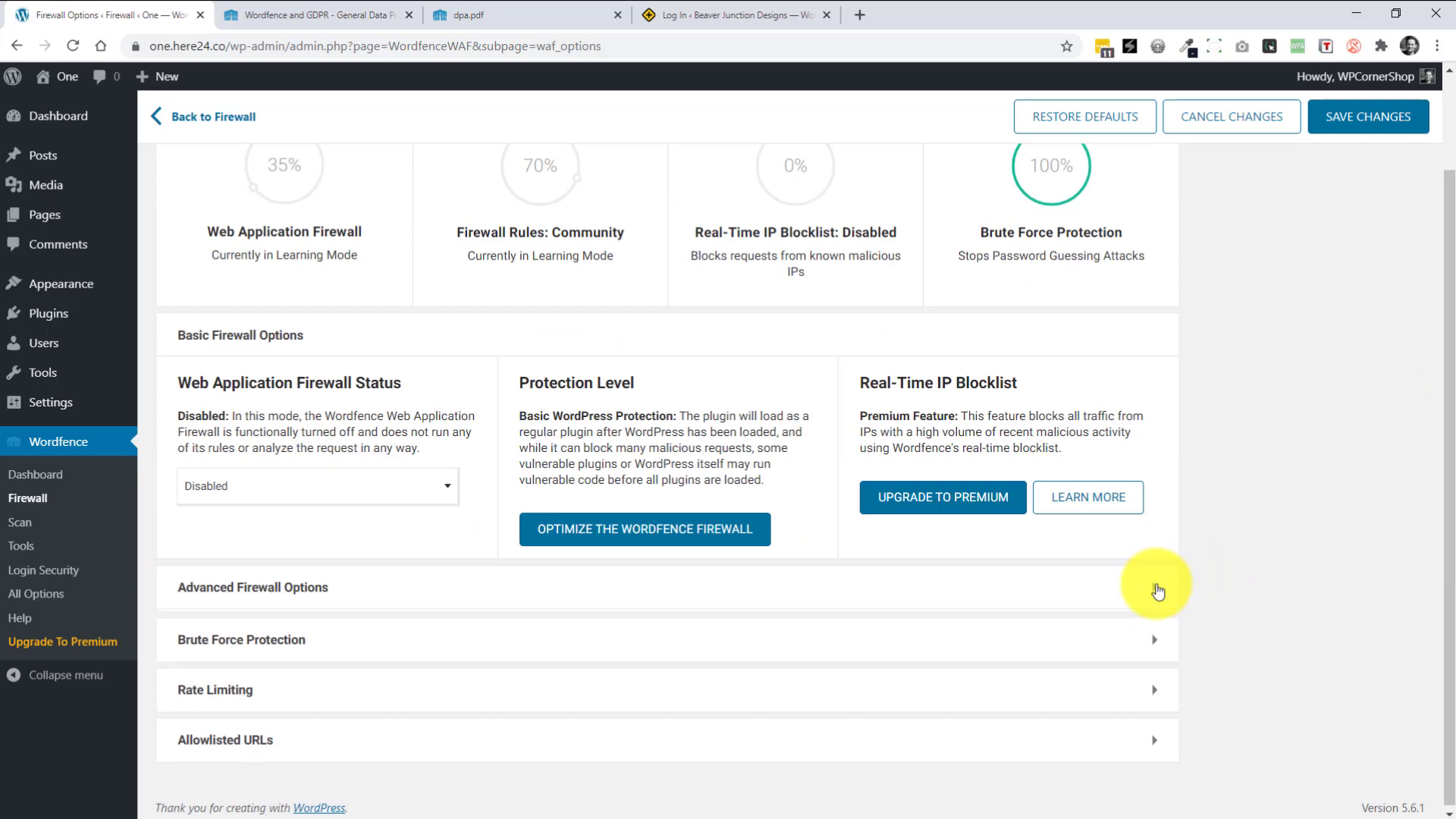
pyautogui.moveTo(1445, 341); pyautogui.dragTo(1445, 457)
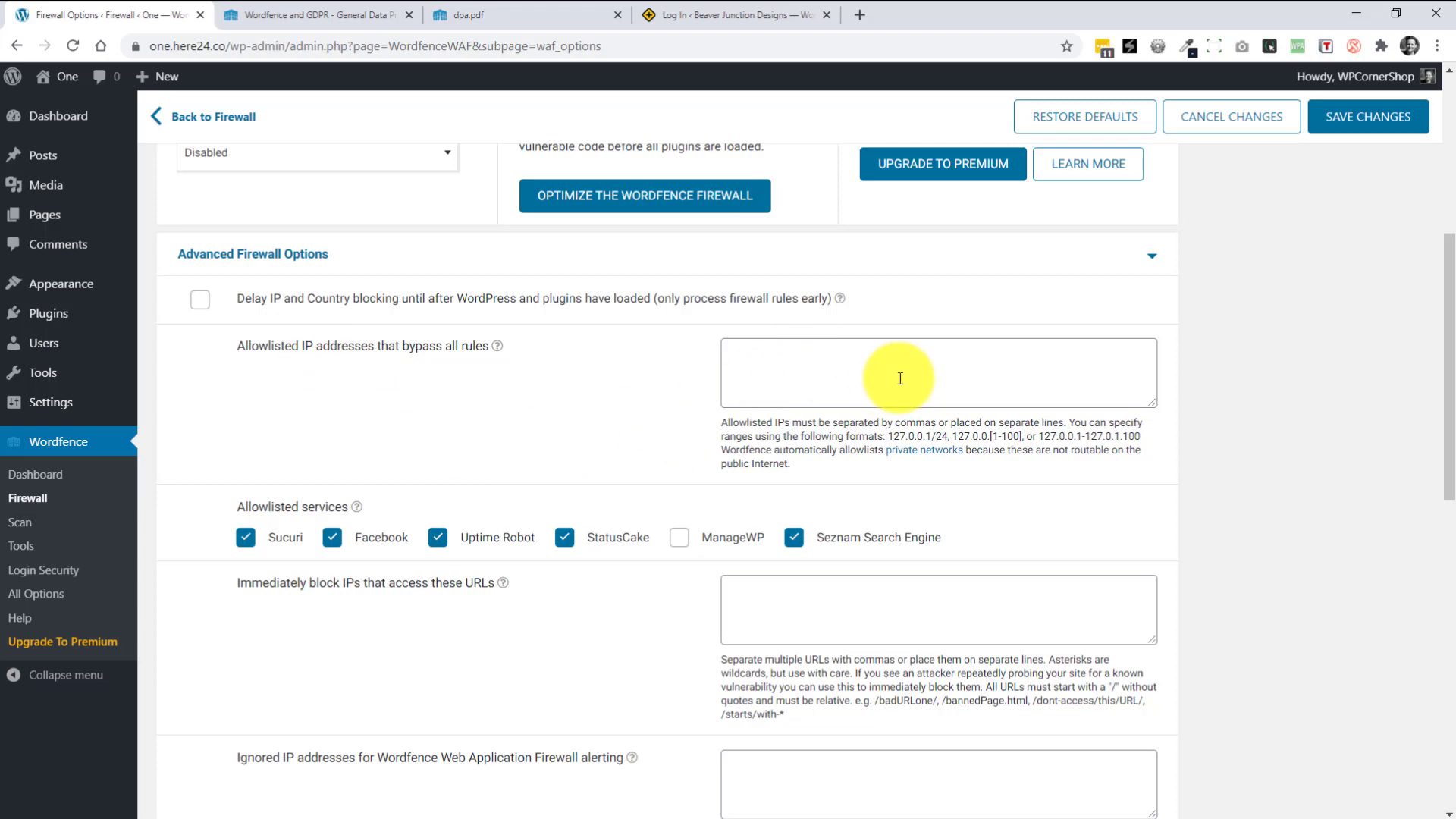
pyautogui.moveTo(1437, 401); pyautogui.dragTo(1441, 483)
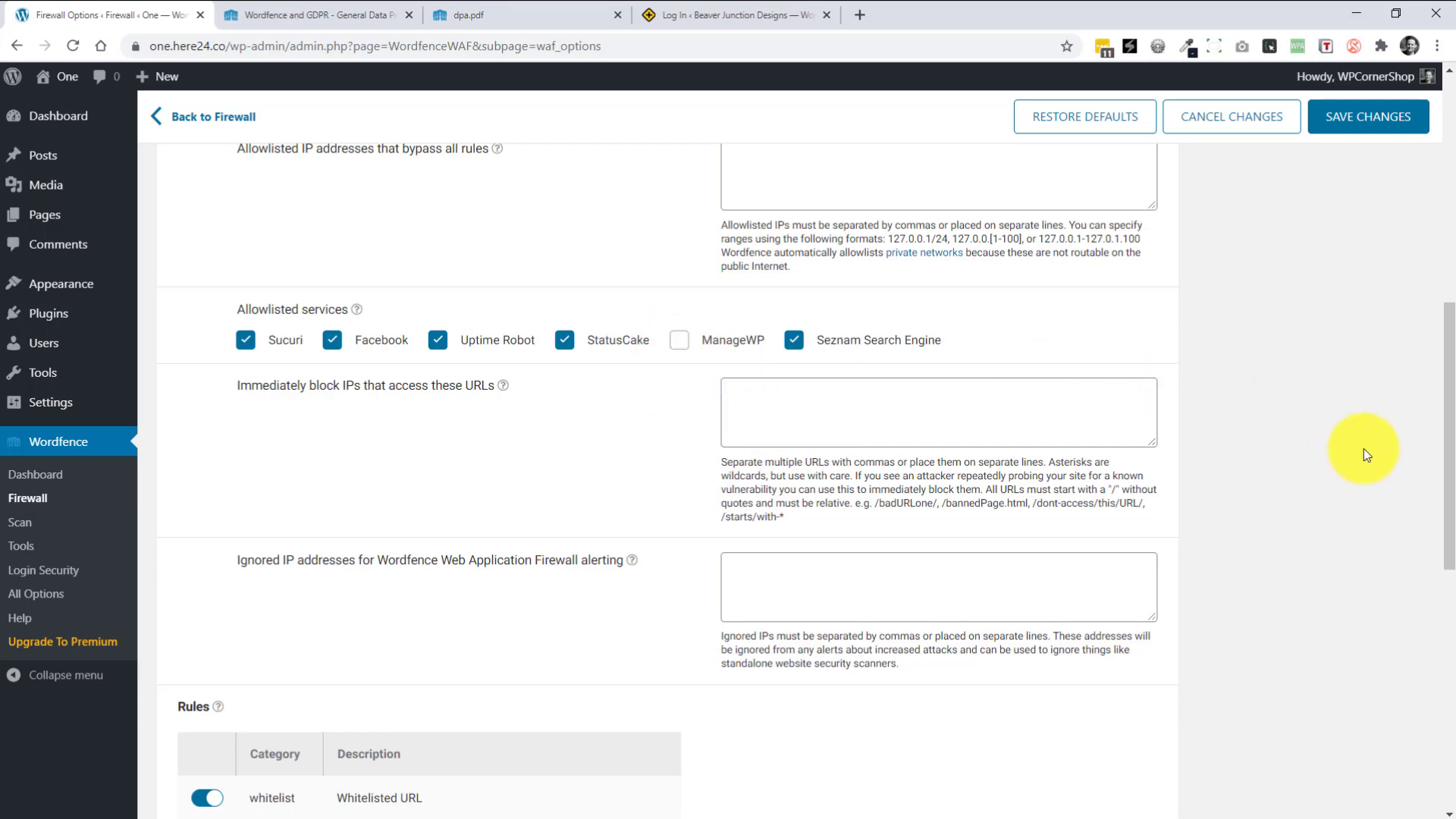
# - Expand Brute Force Protection and set the lockout threshold for login failures to 5
pyautogui.moveTo(1446, 422); pyautogui.dragTo(1453, 588)
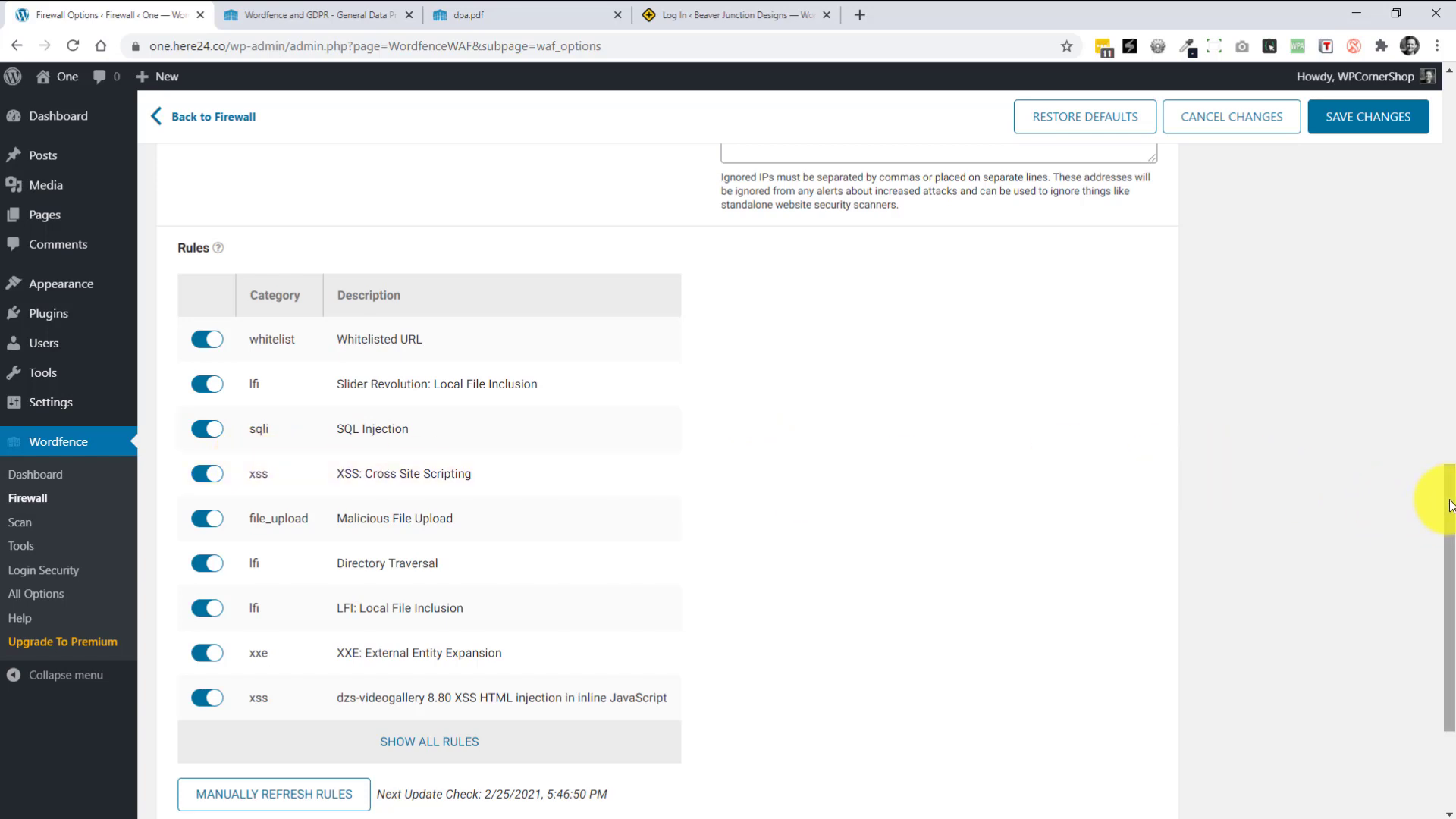
pyautogui.moveTo(1450, 505); pyautogui.dragTo(1446, 579)
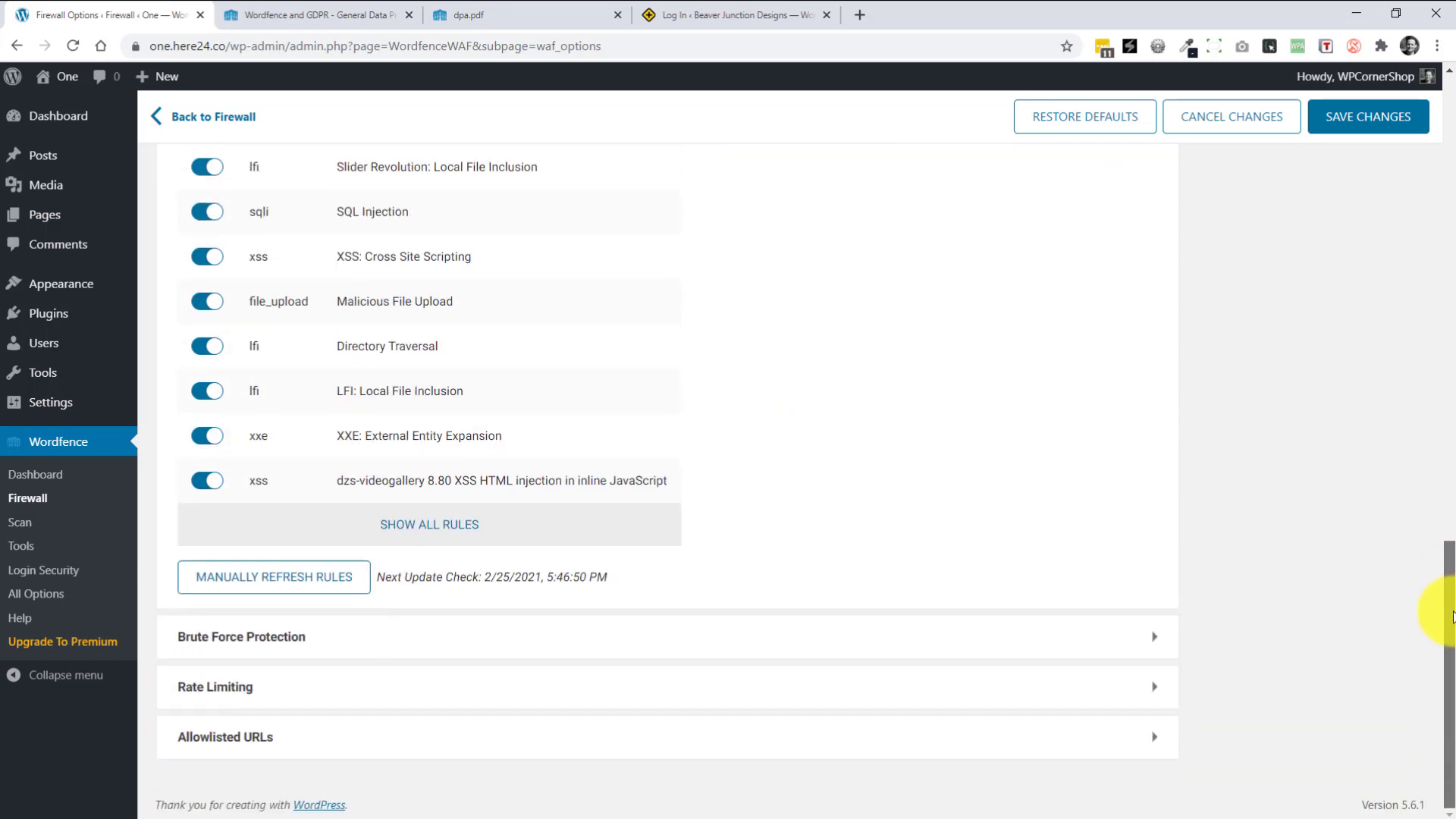
pyautogui.click(1156, 641)
pyautogui.moveTo(1447, 455); pyautogui.dragTo(1445, 552)
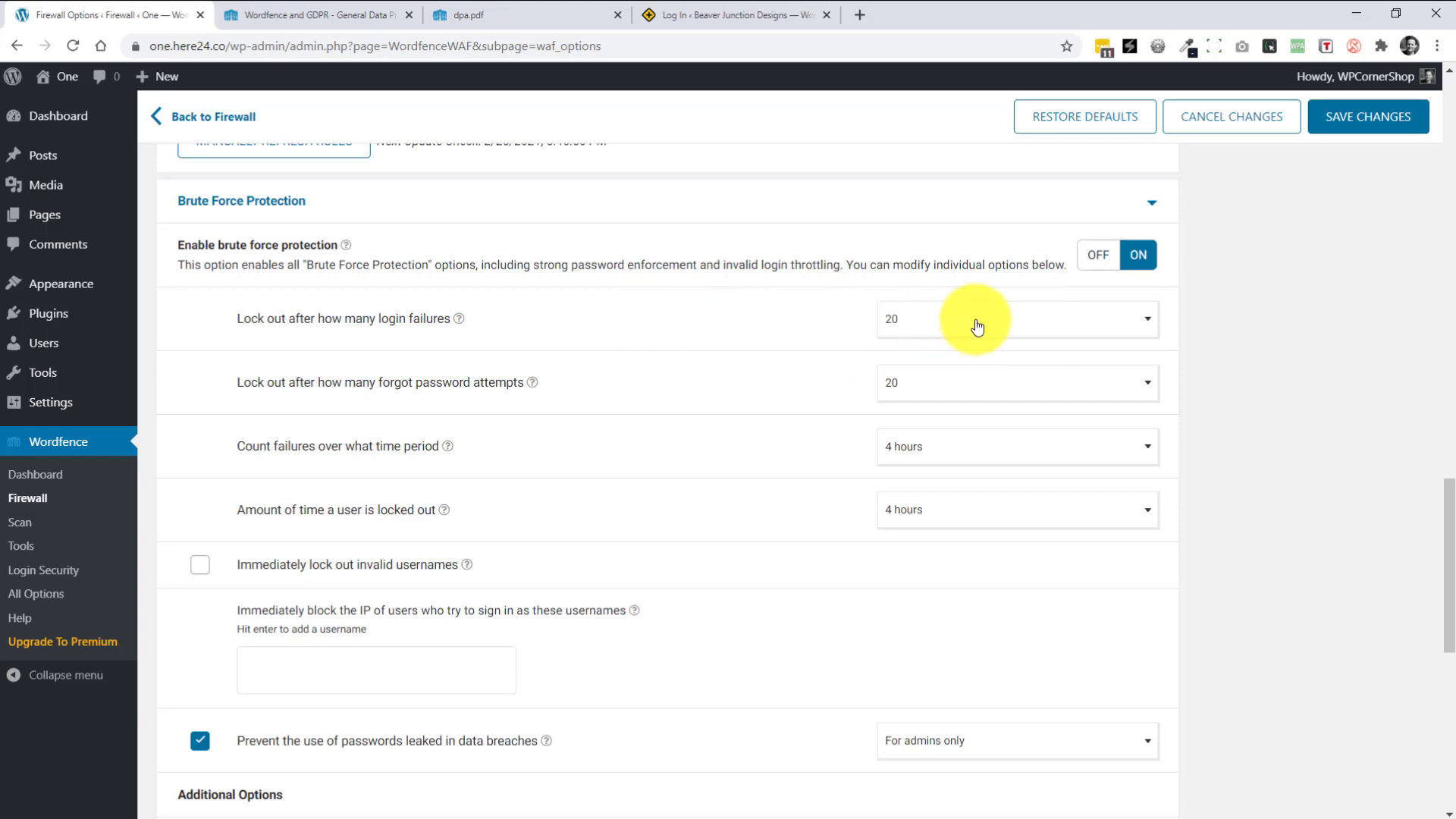
pyautogui.click(1020, 326)
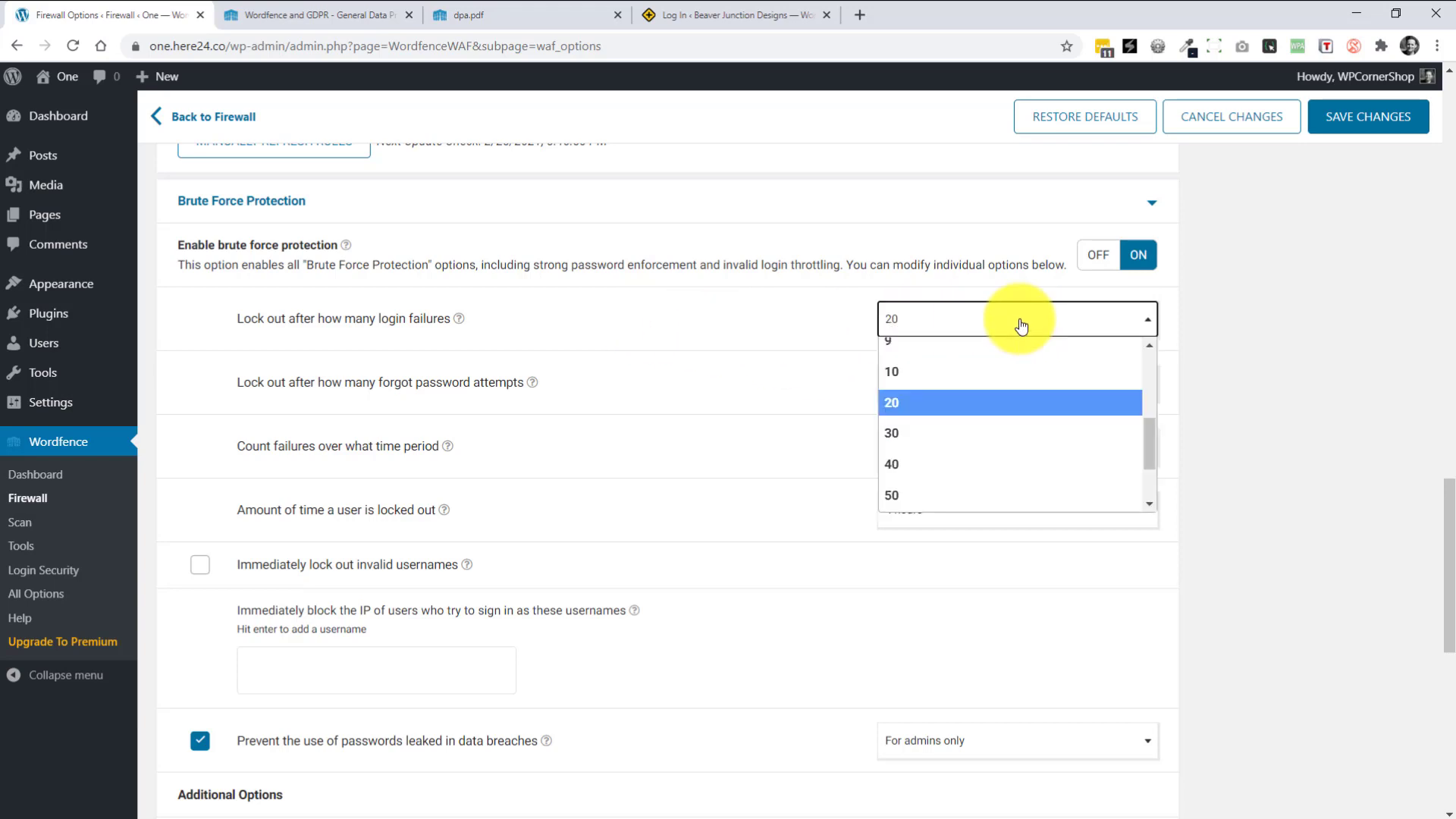
pyautogui.scroll(1, 1144, 414)
pyautogui.scroll(2, 1145, 414)
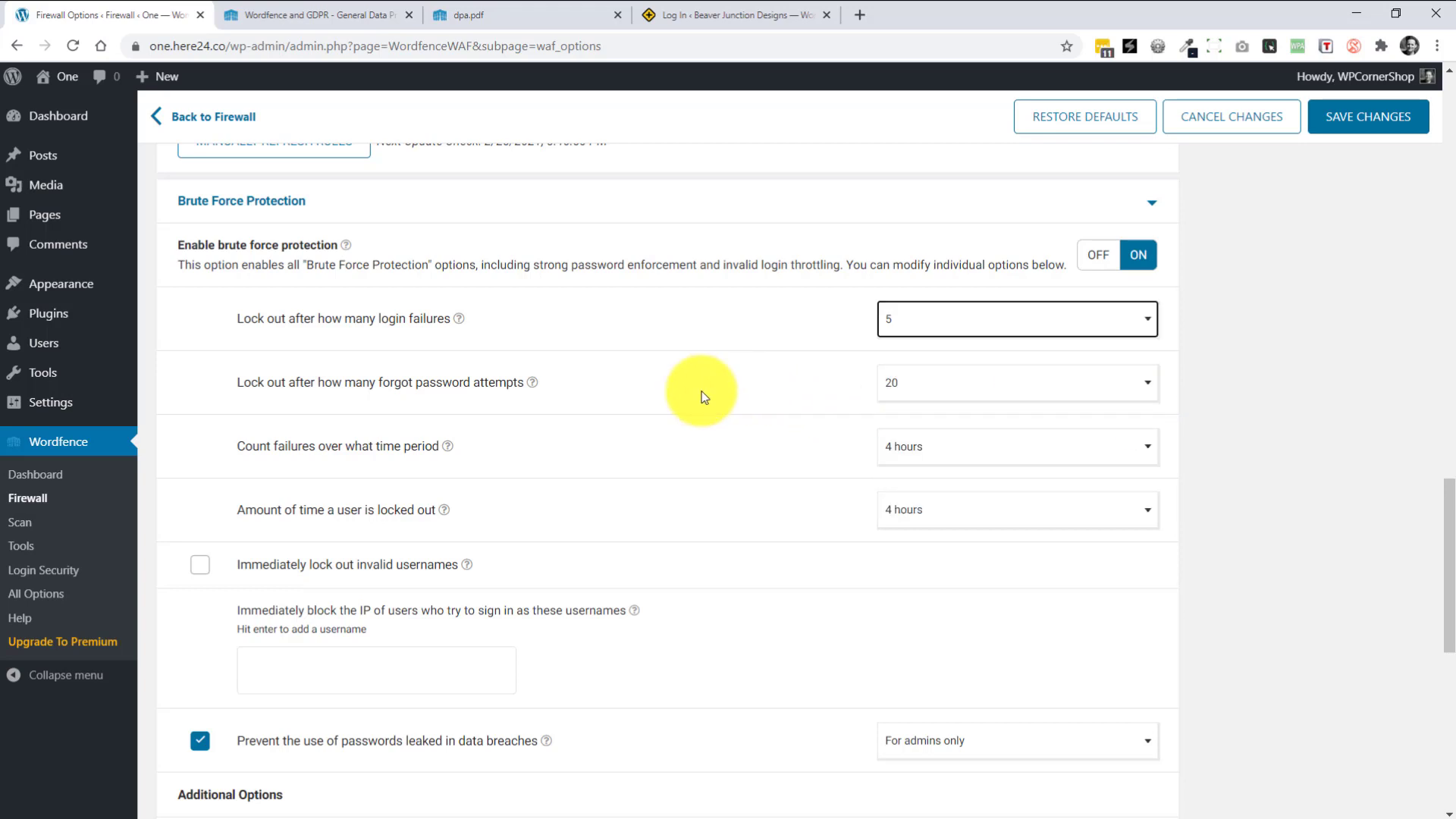
# - Set the lockout threshold for forgot password attempts to 5
pyautogui.click(921, 379)
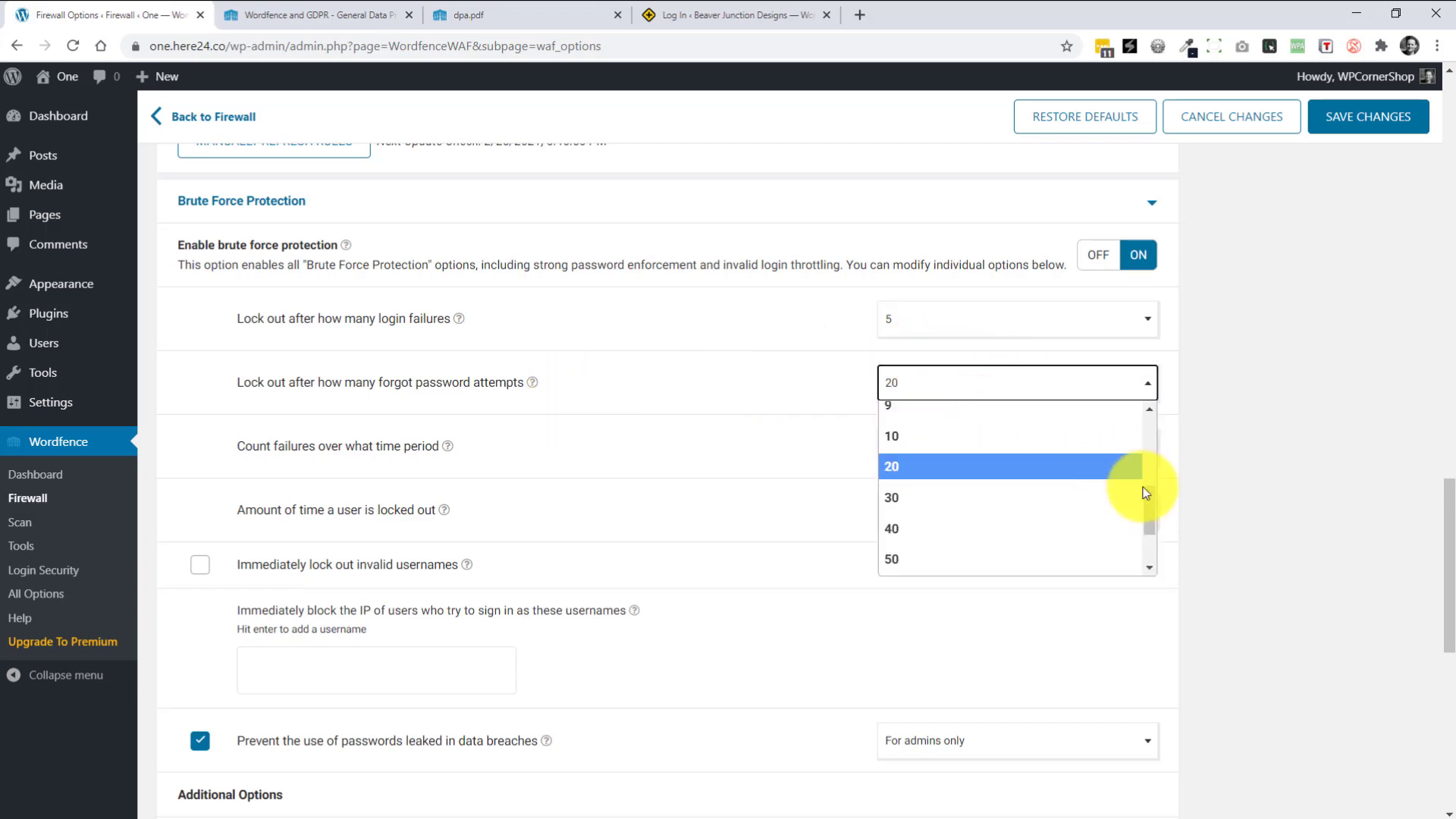
pyautogui.moveTo(1144, 487); pyautogui.dragTo(1148, 453)
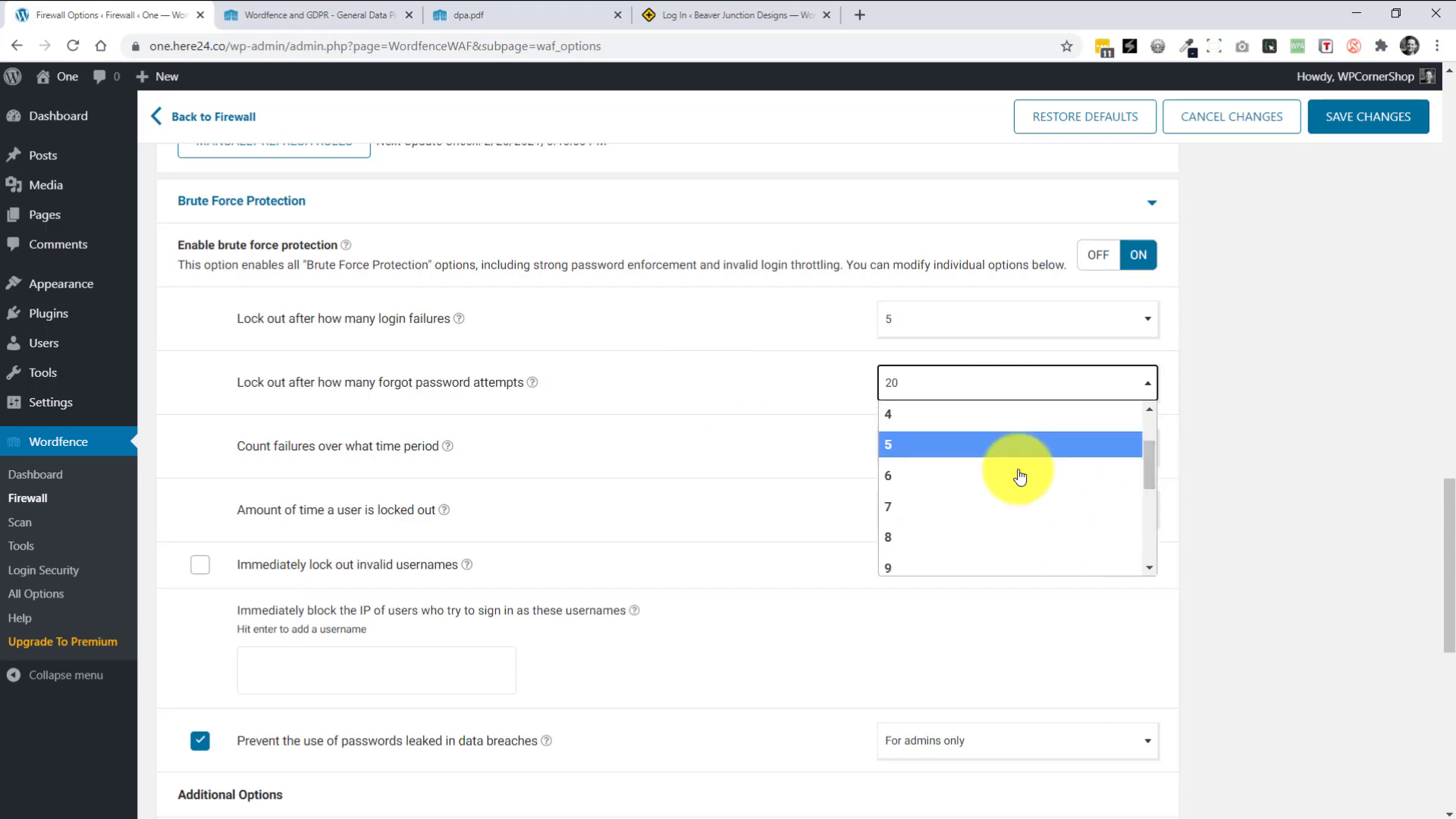
pyautogui.click(977, 446)
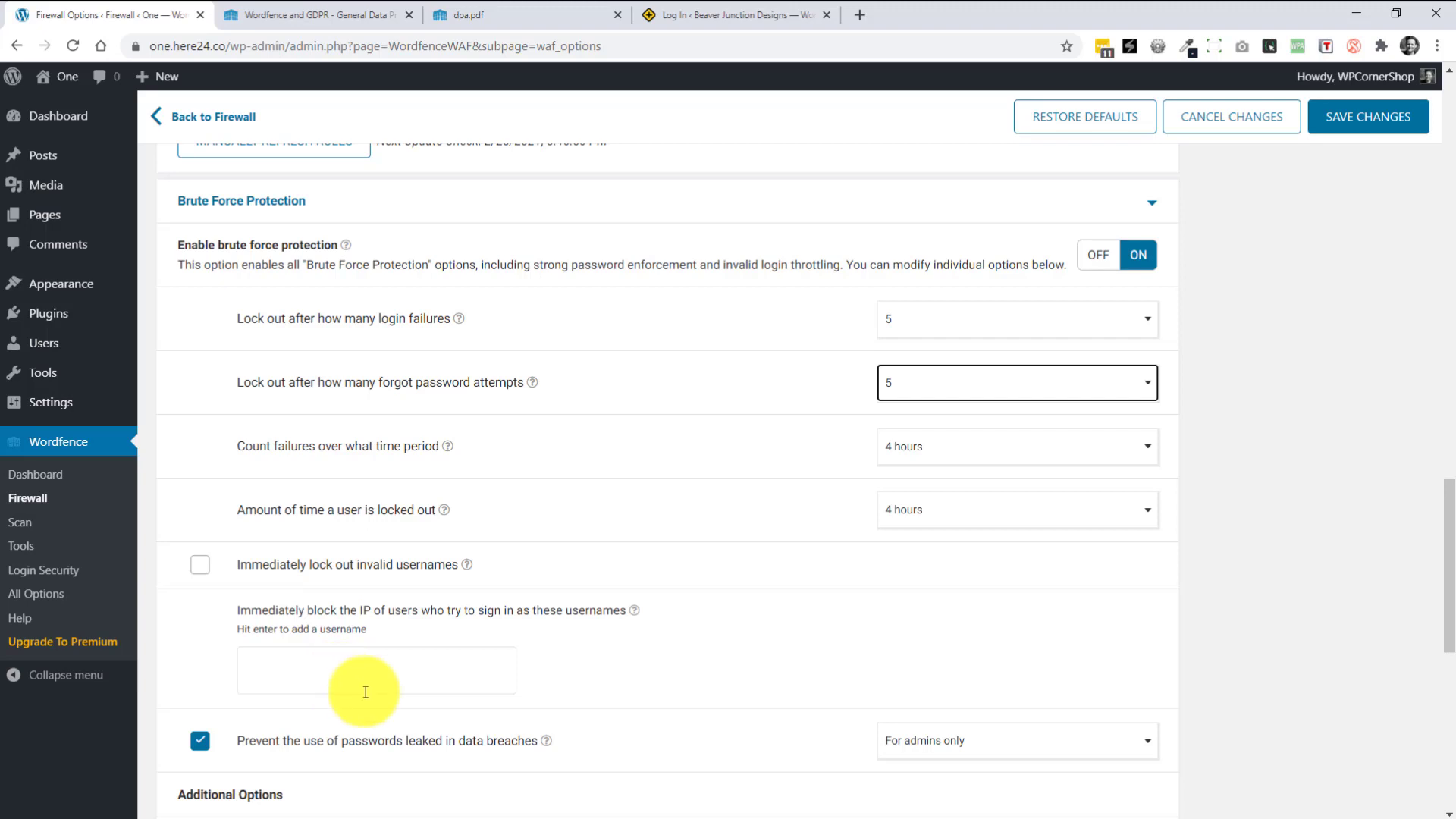
# - Review the remaining brute force and additional options, and expand Rate Limiting to show its rules
pyautogui.moveTo(1447, 513); pyautogui.dragTo(1450, 618)
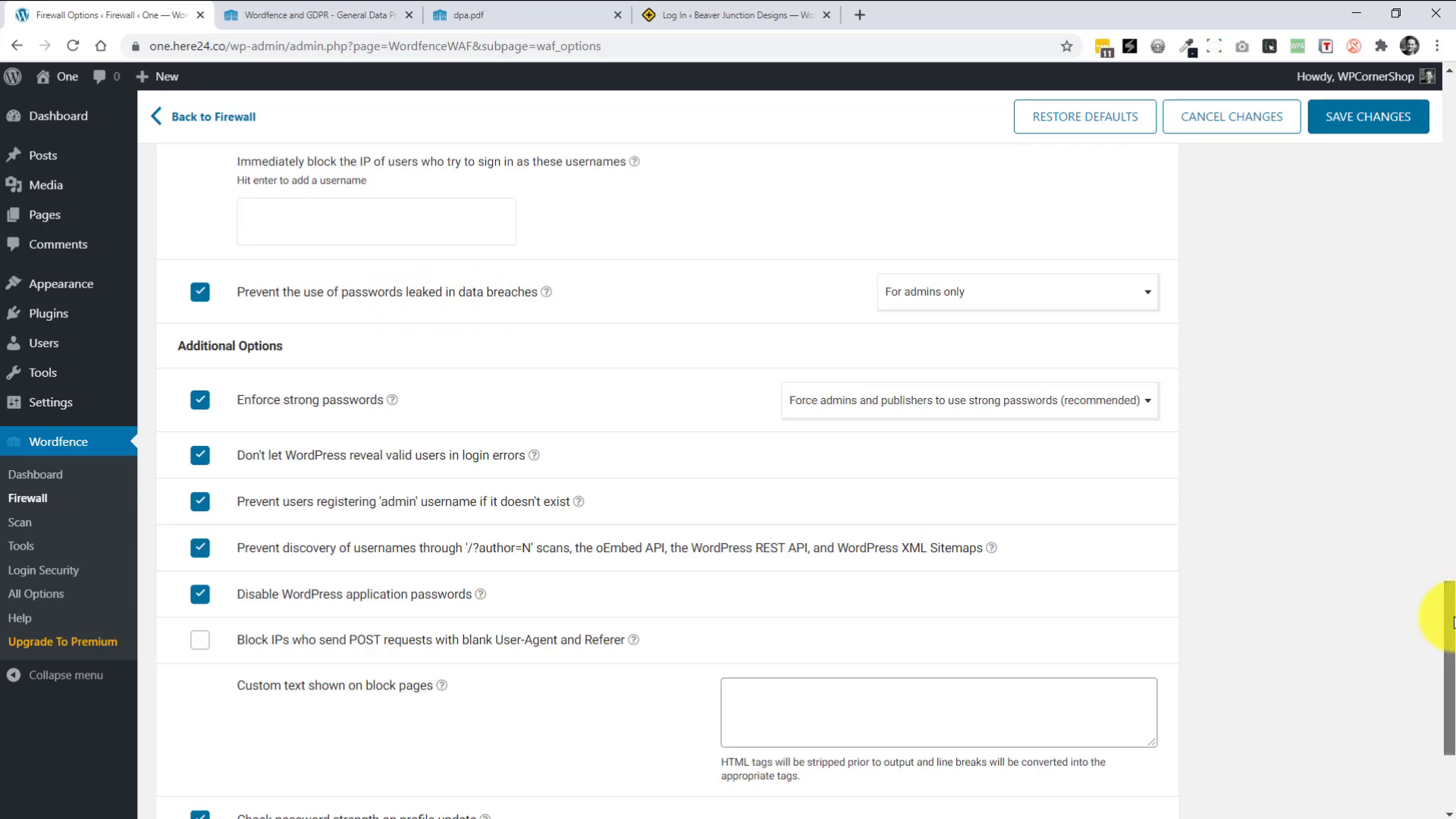
pyautogui.moveTo(1447, 630); pyautogui.dragTo(1448, 668)
pyautogui.scroll(-1, 1448, 667)
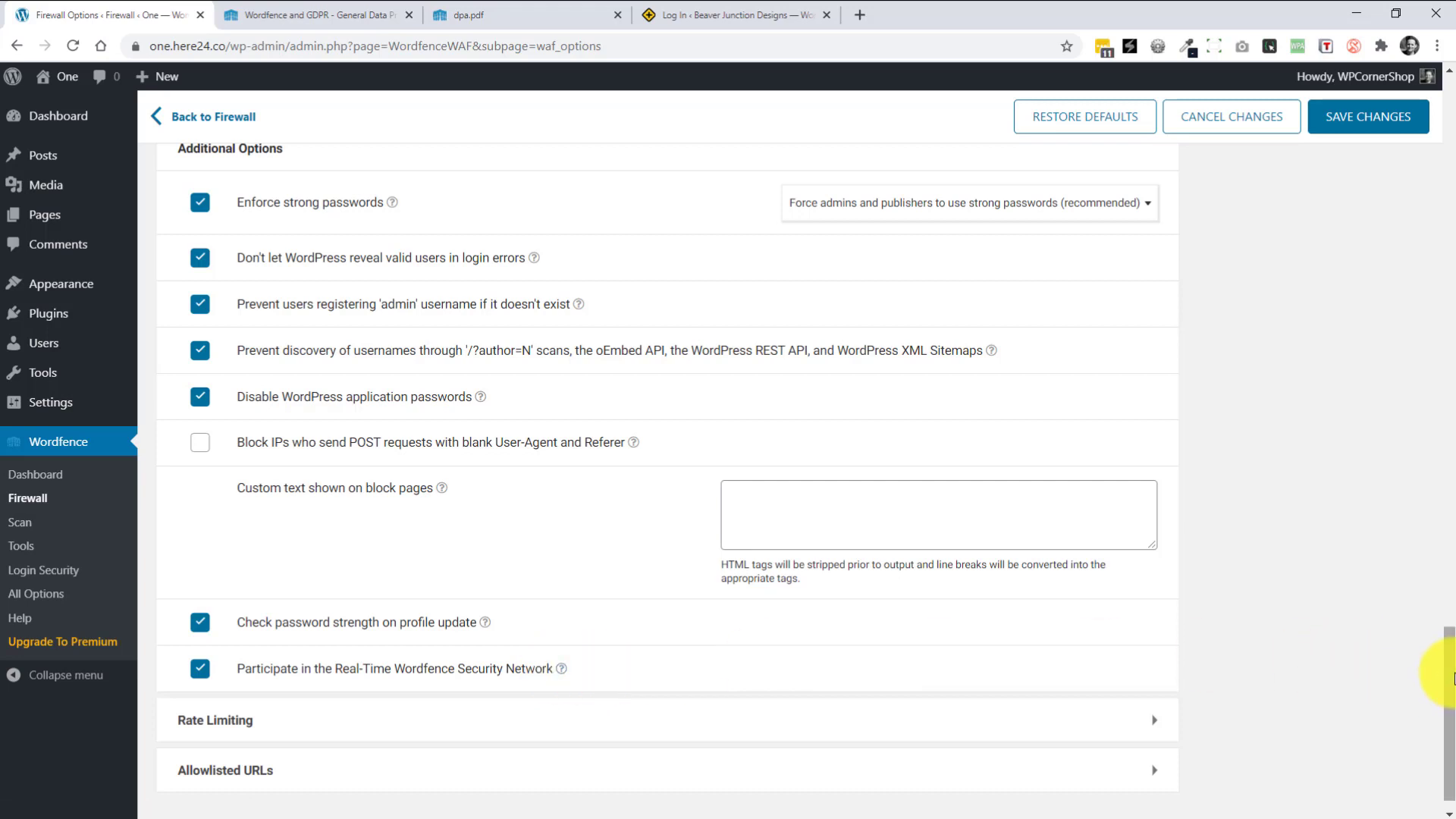
pyautogui.moveTo(1445, 666); pyautogui.dragTo(1443, 709)
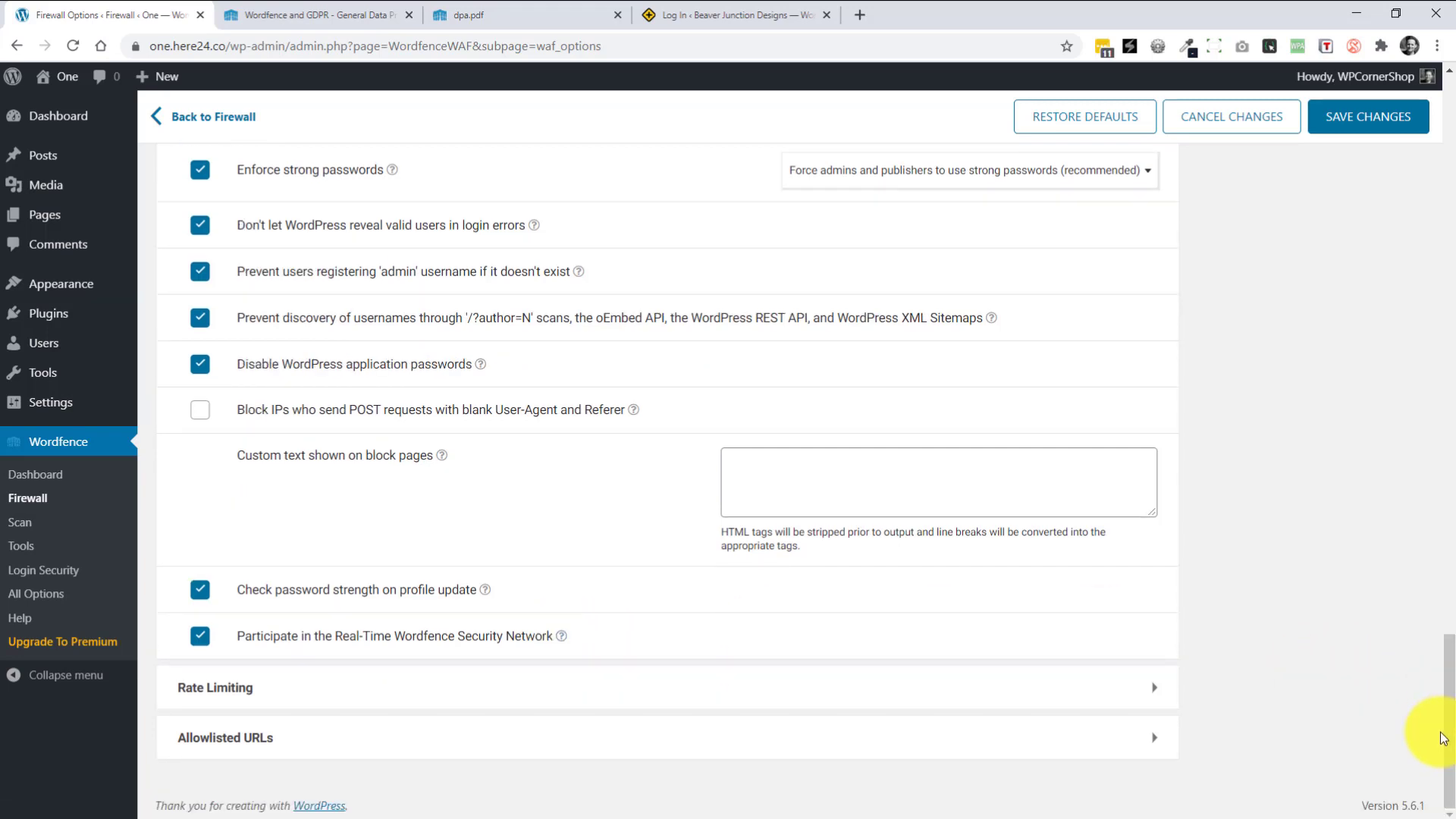
pyautogui.click(1153, 694)
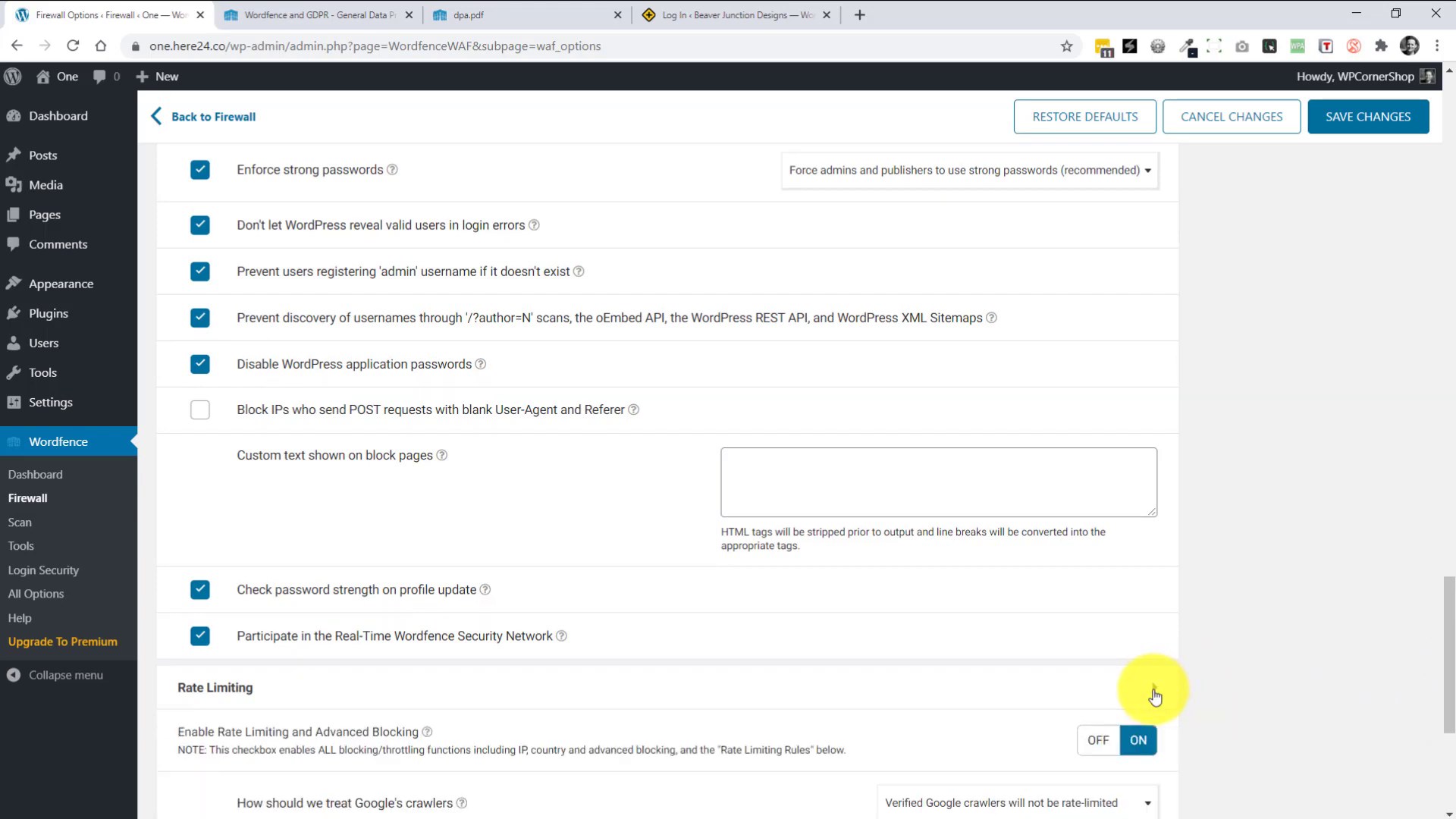
pyautogui.moveTo(1446, 601); pyautogui.dragTo(1436, 723)
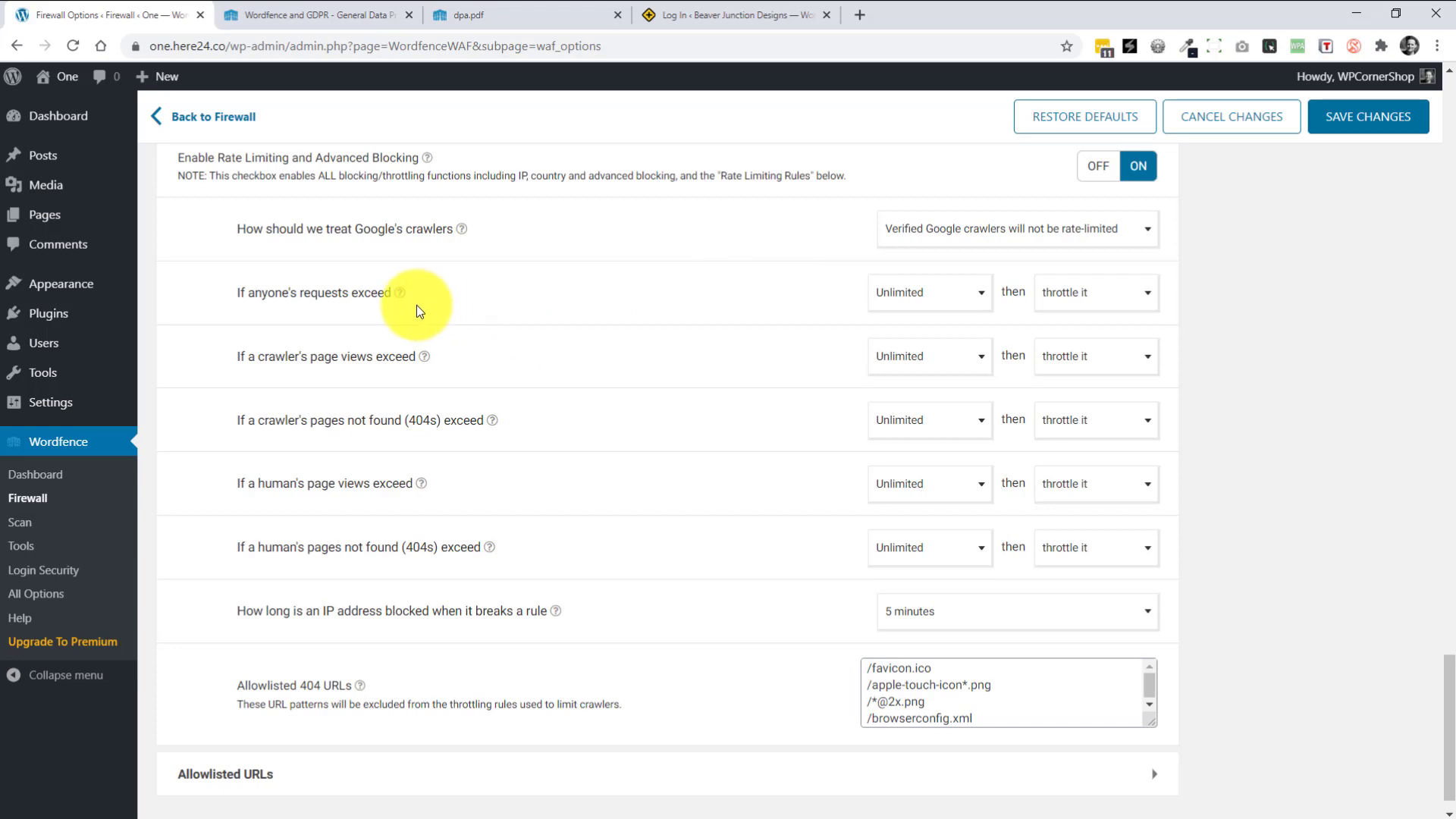
# - Check the limit and action choices for anyone's requests, and consult that option's rate limiting documentation
pyautogui.click(948, 296)
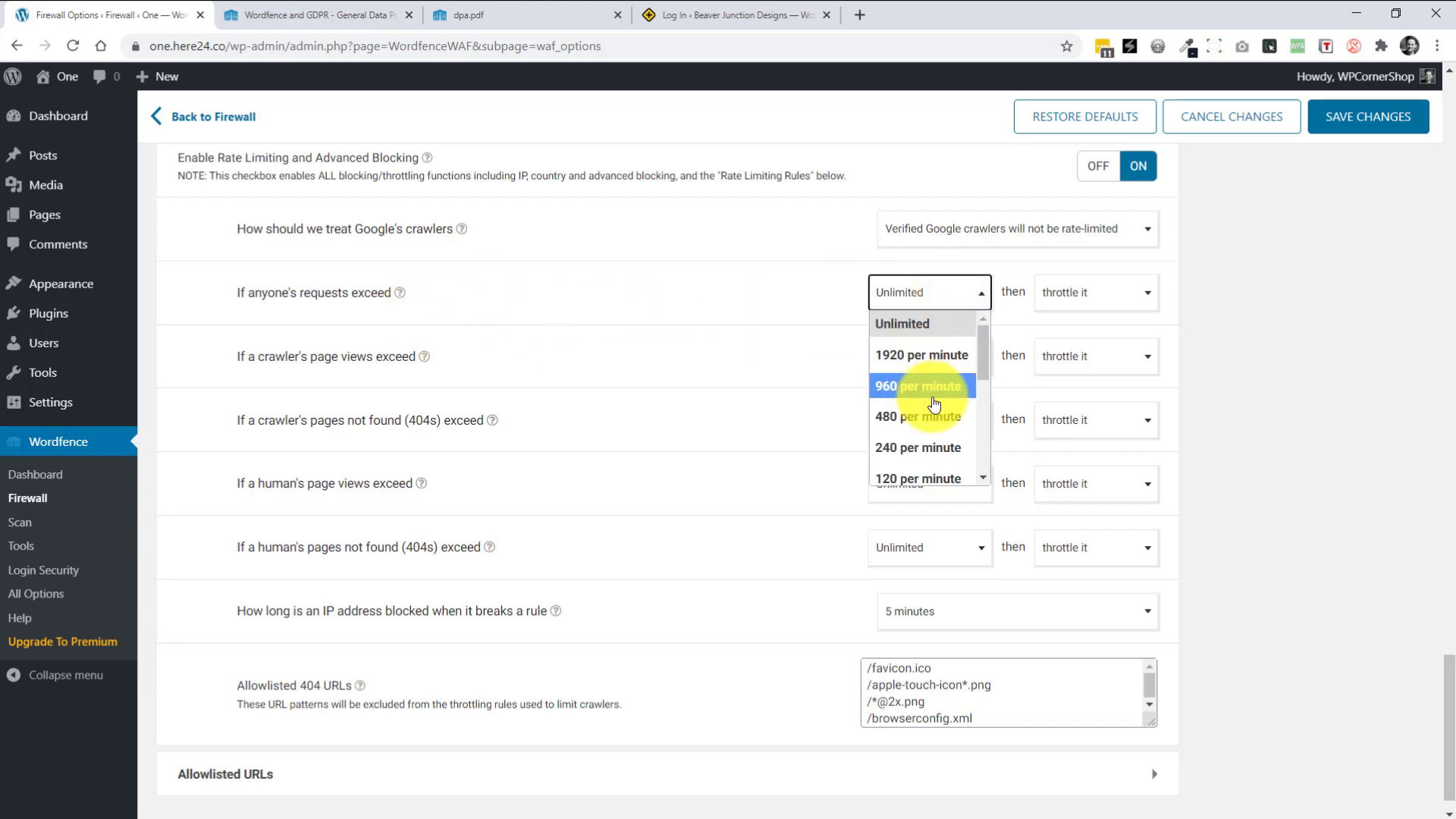
pyautogui.click(1097, 290)
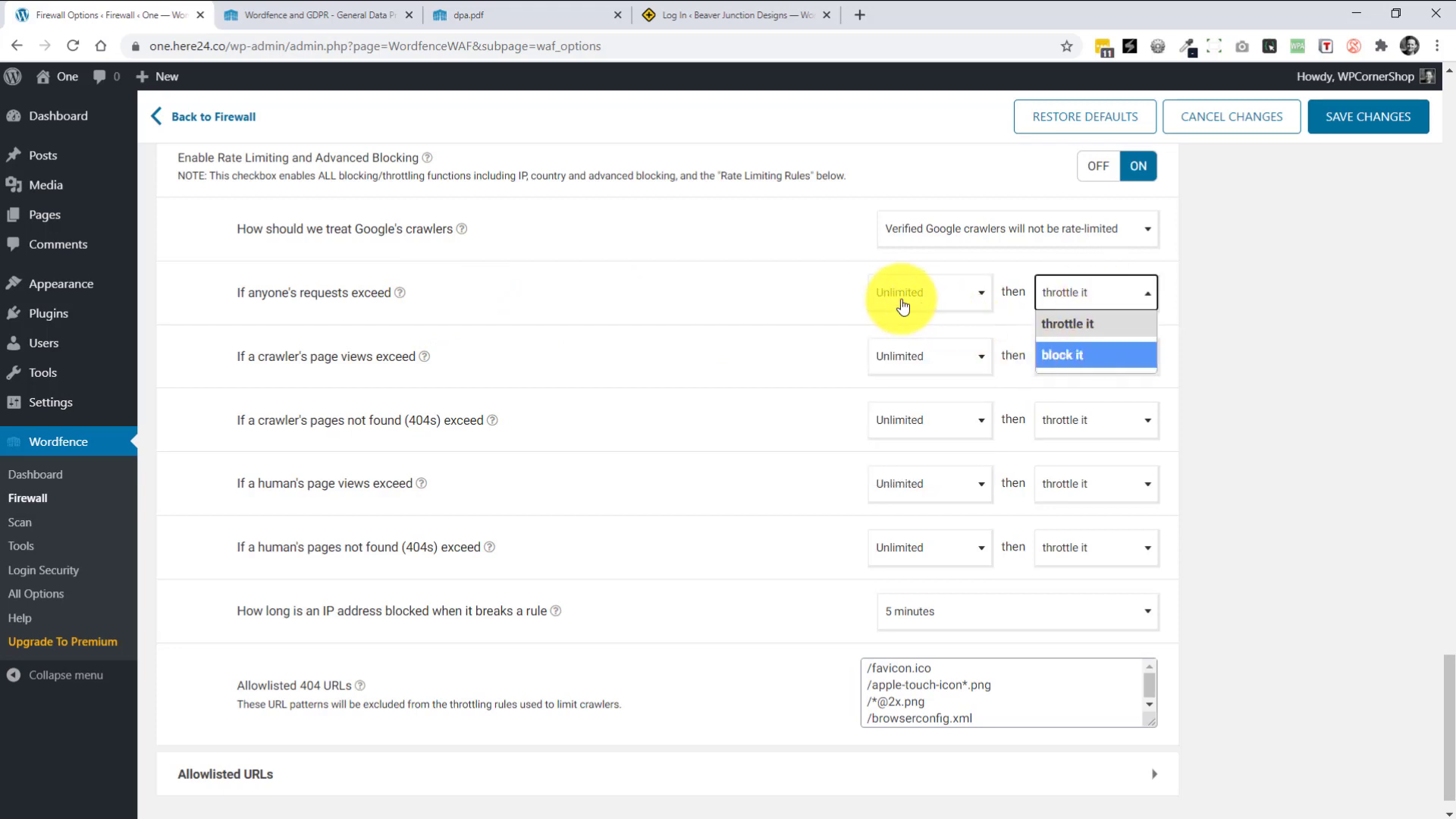
pyautogui.click(697, 307)
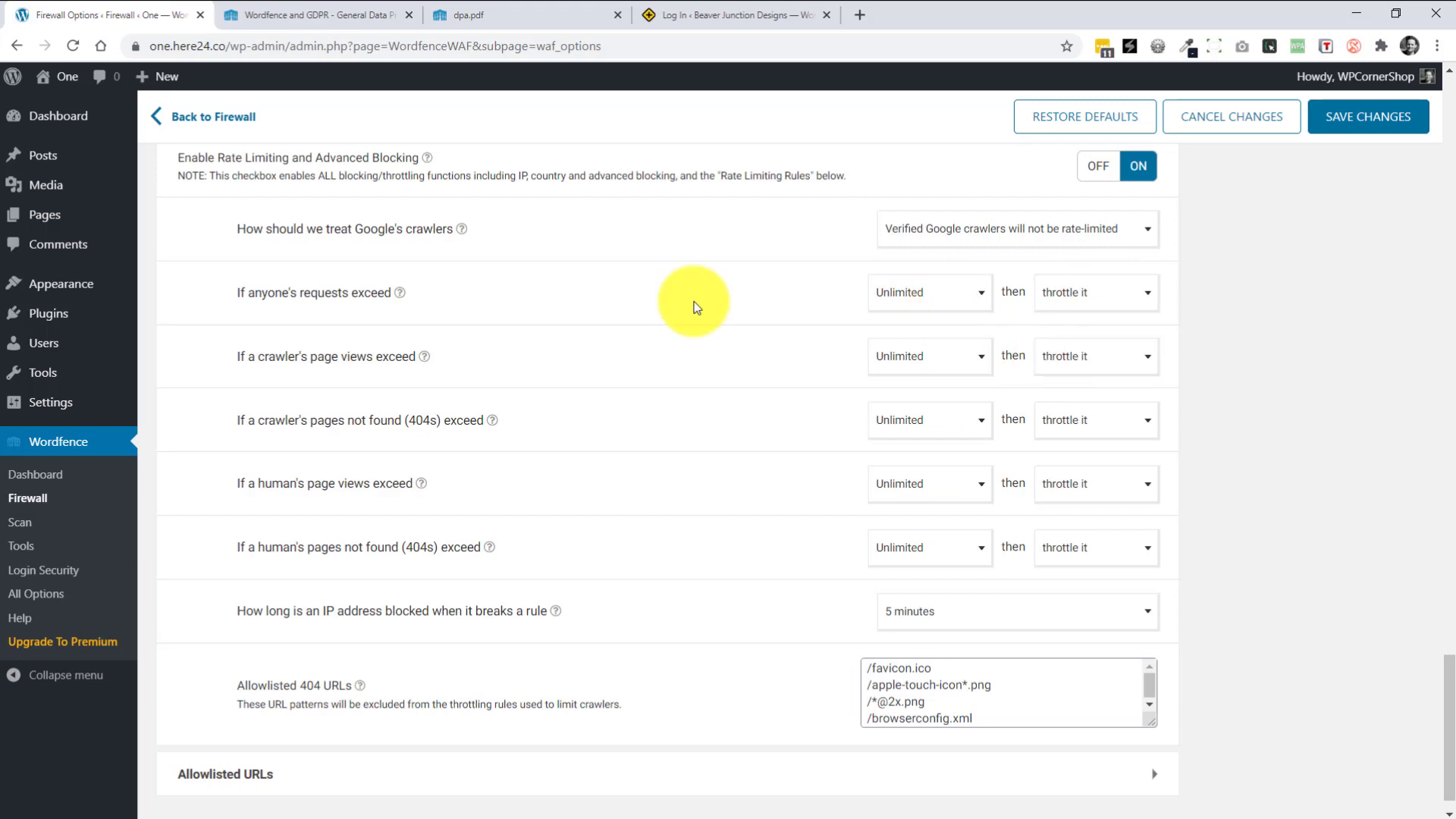
pyautogui.click(399, 293)
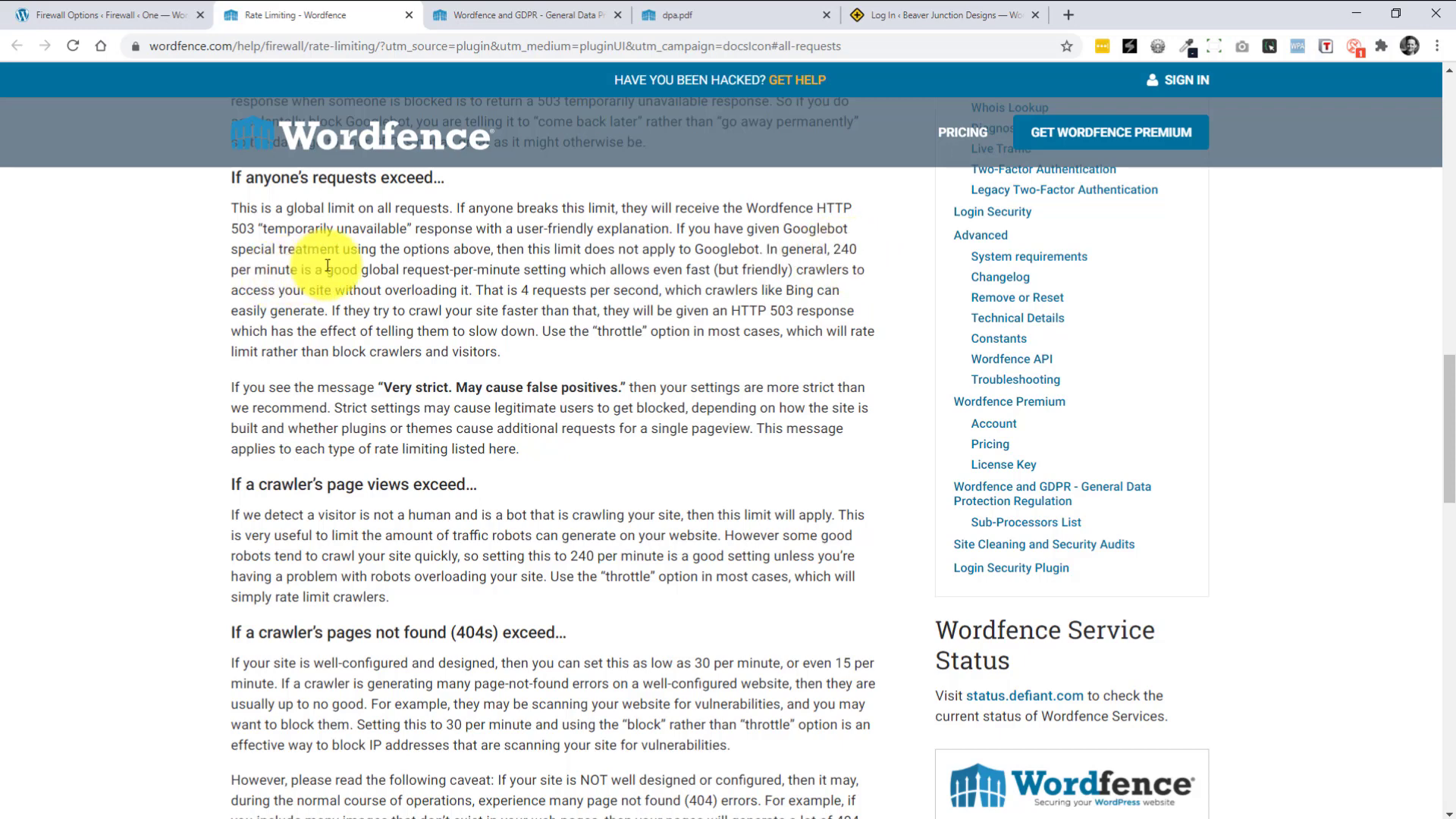
pyautogui.click(139, 14)
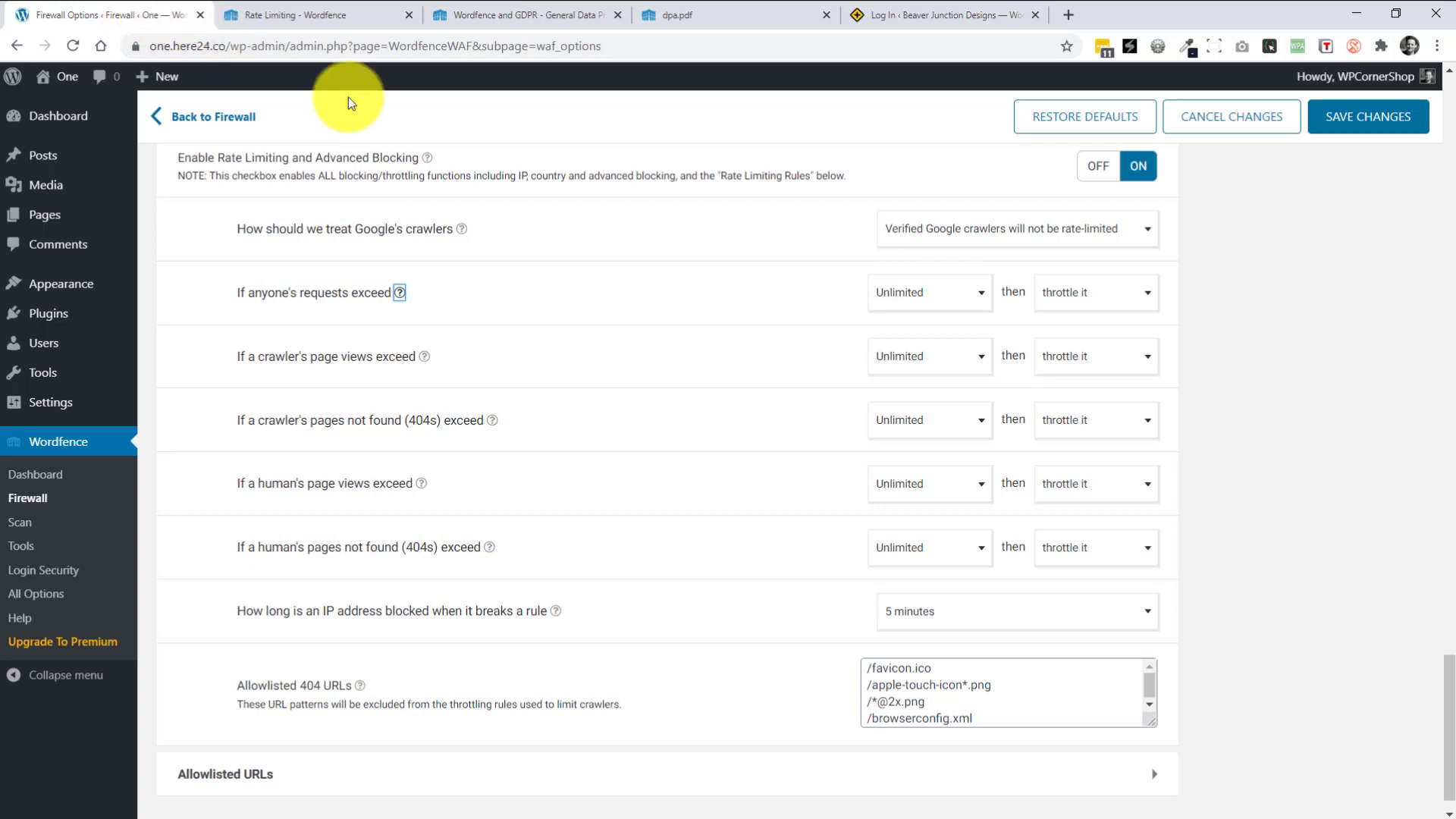
# - Limit anyone's requests to 240 per minute and keep "throttle it" as the action after trying "block it"
pyautogui.click(963, 300)
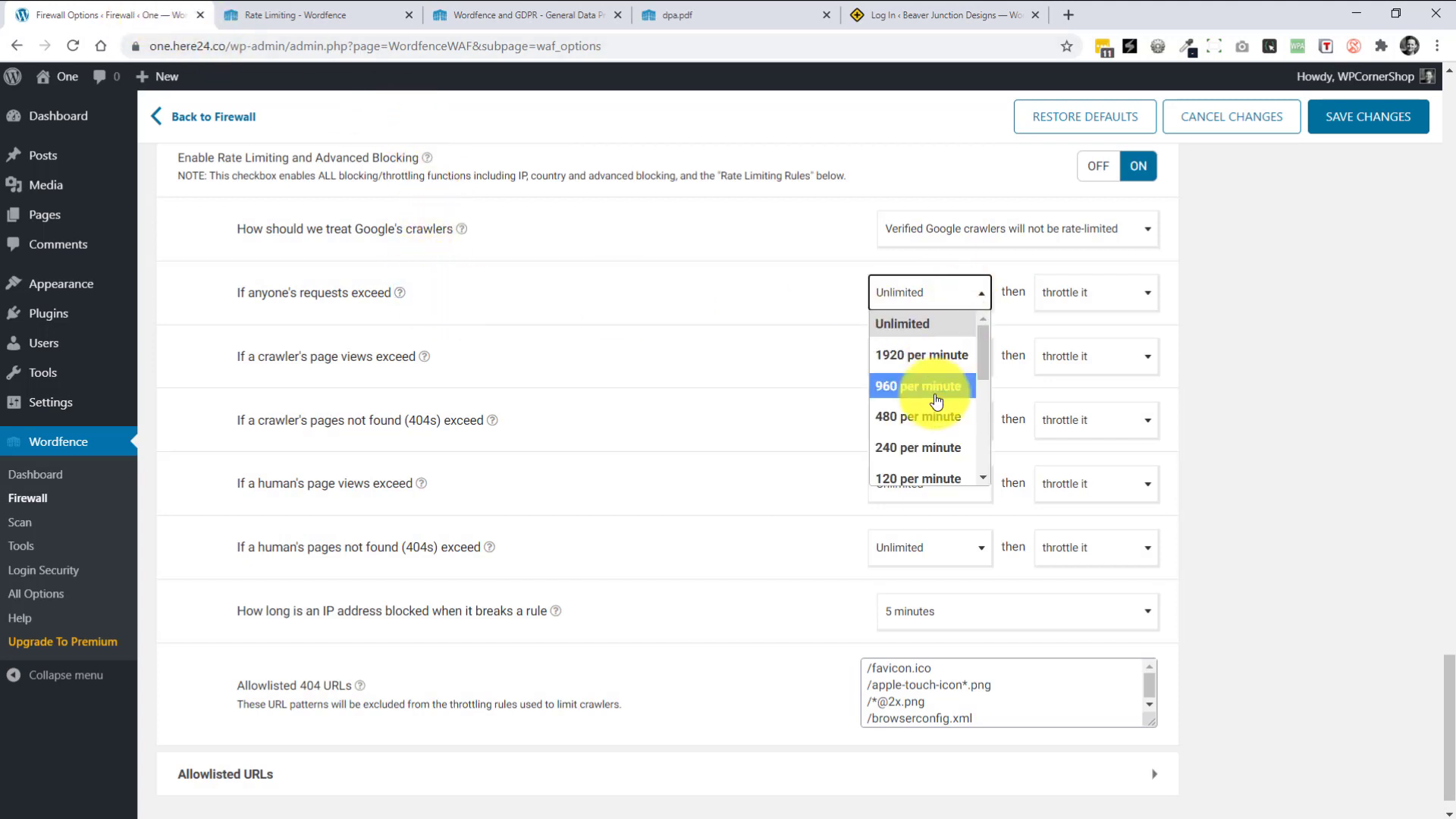
pyautogui.click(947, 446)
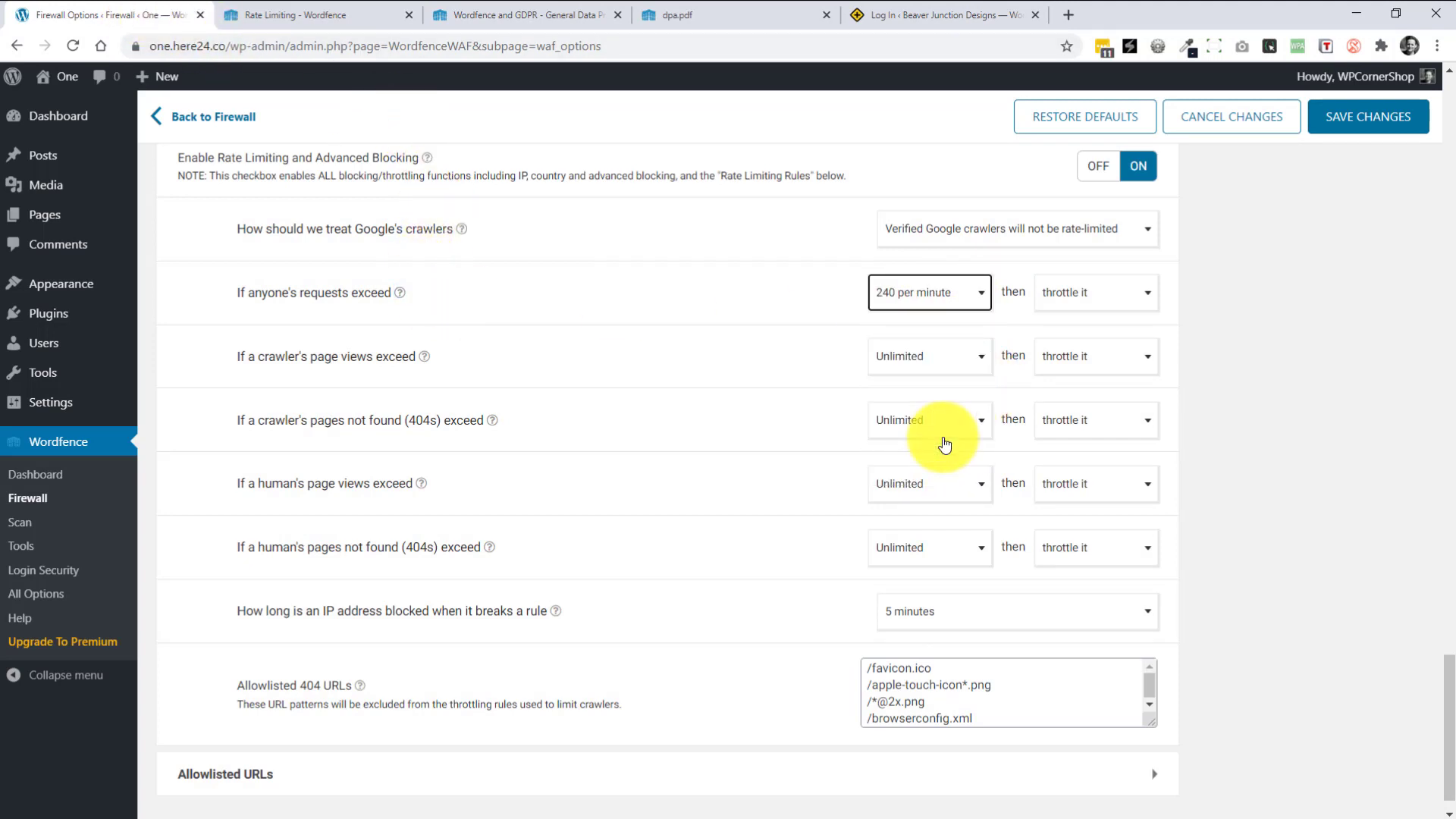
pyautogui.click(1075, 303)
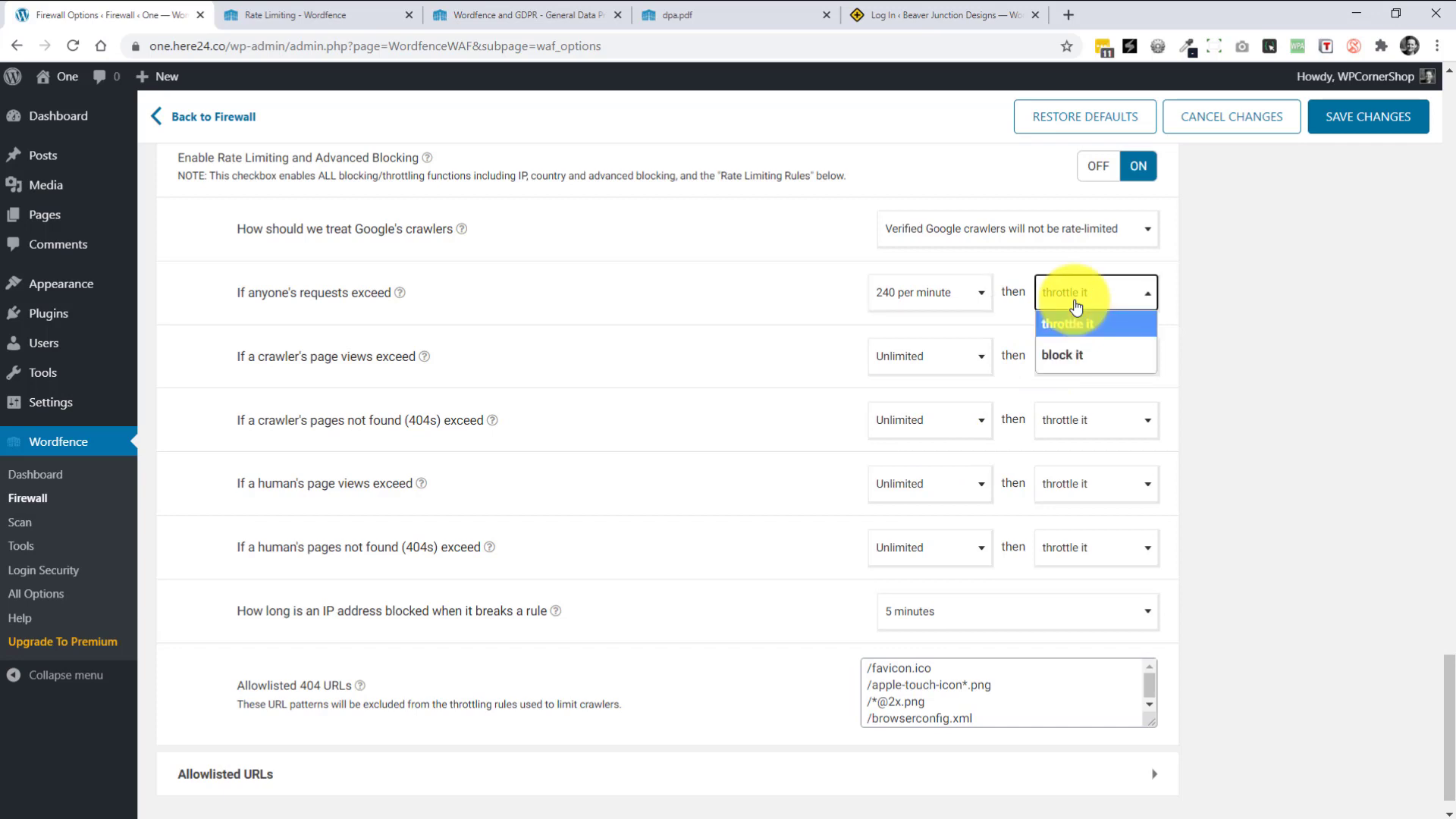
pyautogui.click(1080, 357)
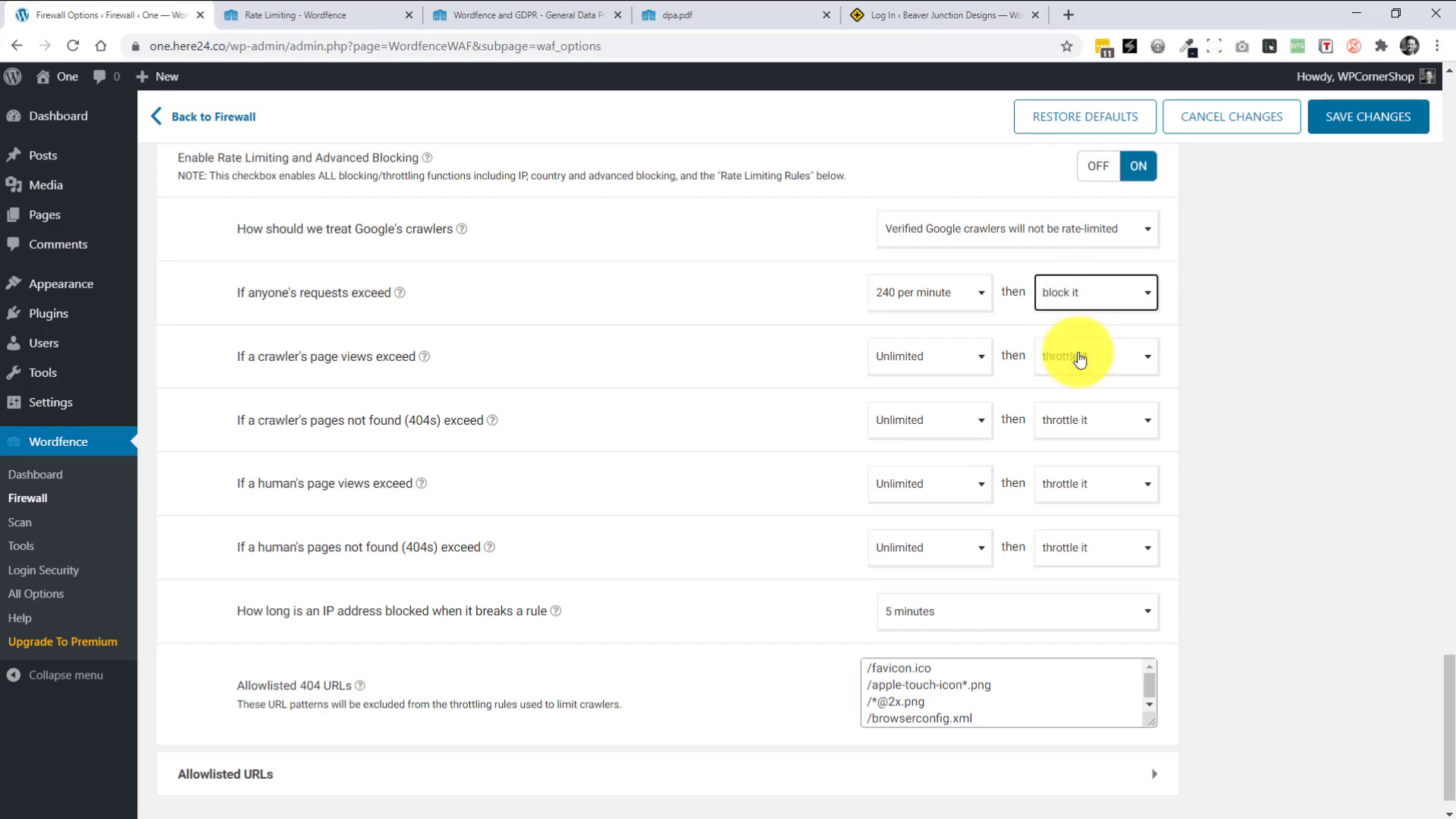
pyautogui.click(1082, 296)
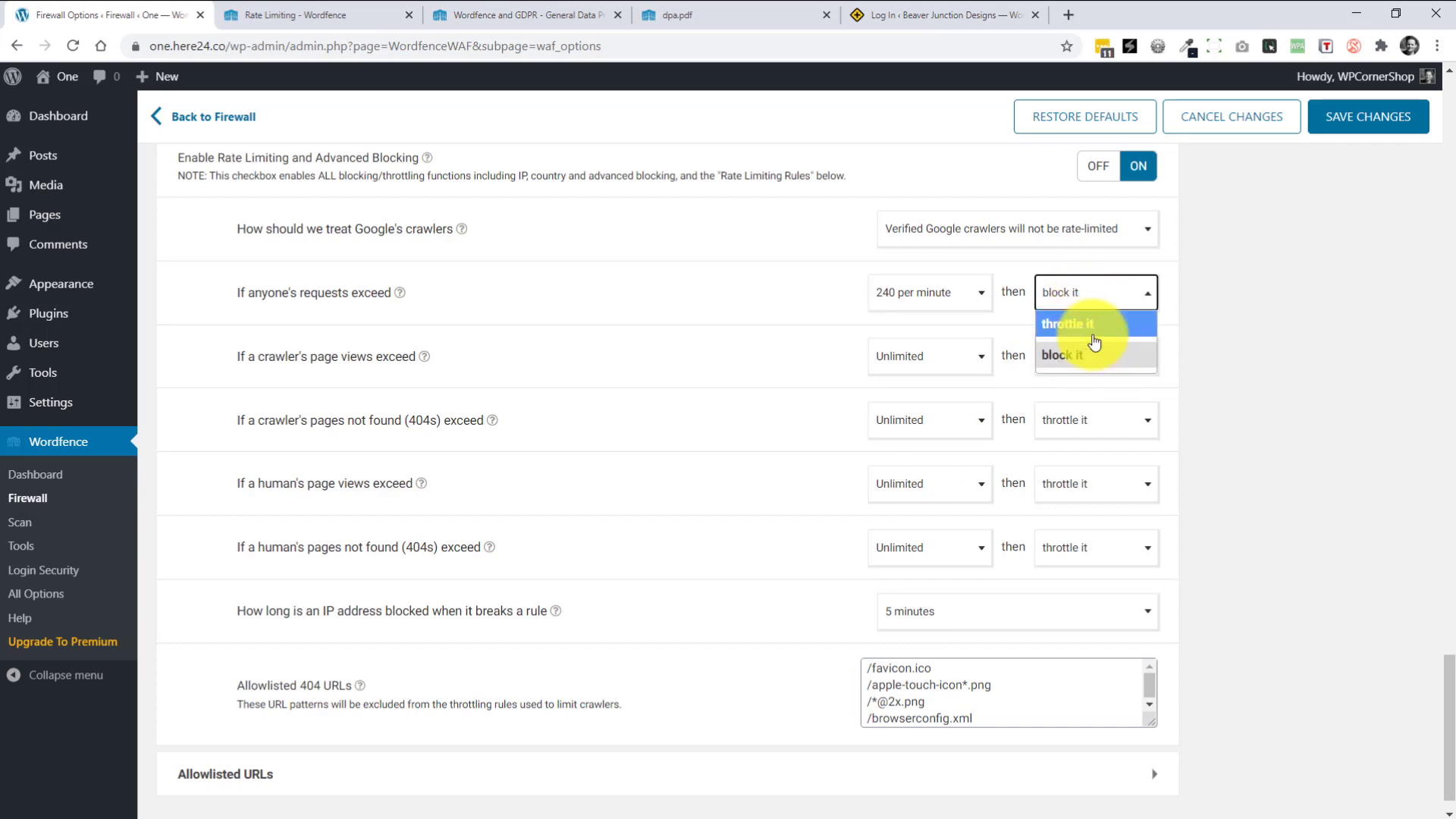
pyautogui.click(1089, 331)
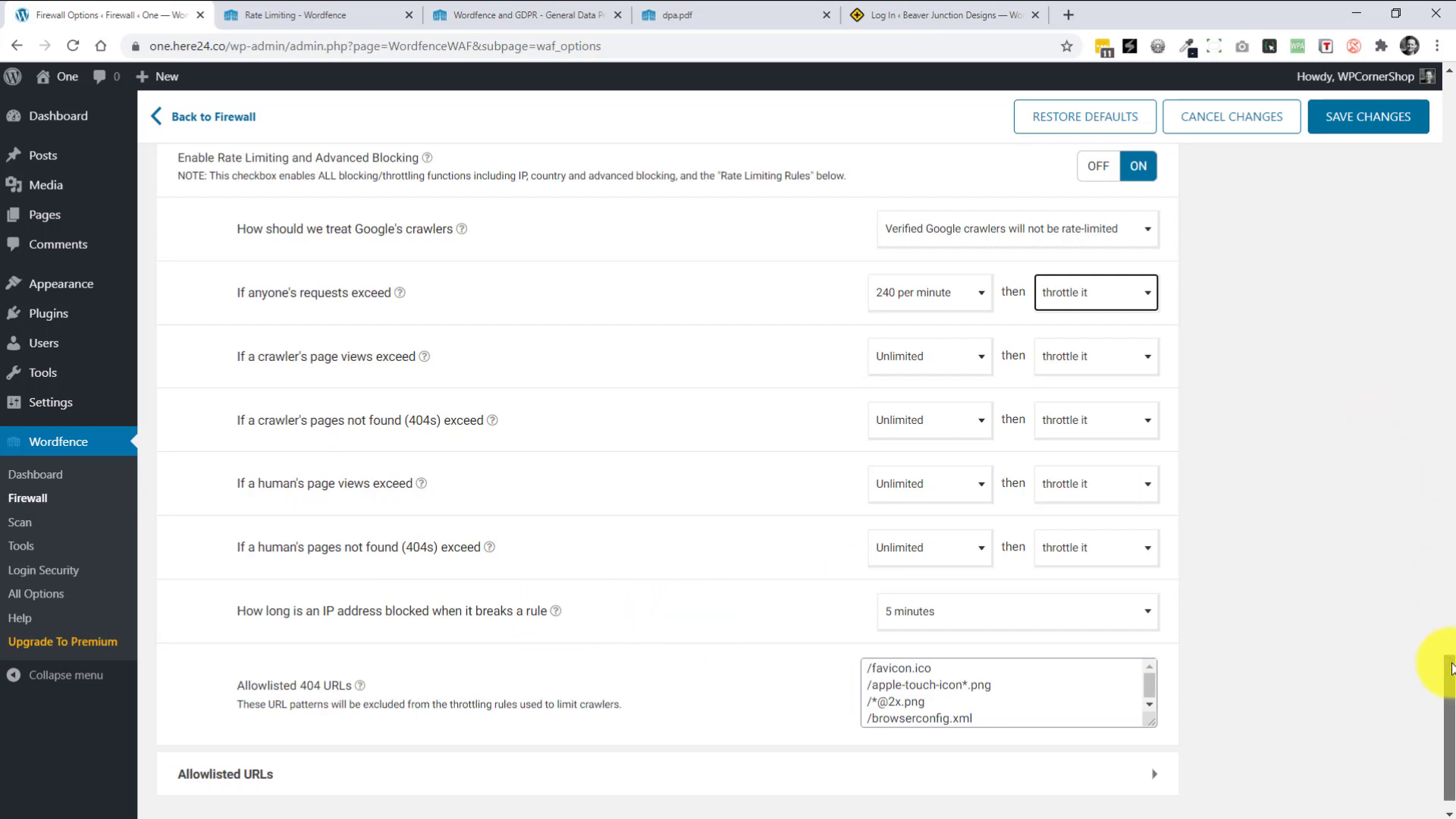
# - Expand Allowlisted URLs and examine its URL/parameter table and background request monitoring options
pyautogui.scroll(-1, 1450, 629)
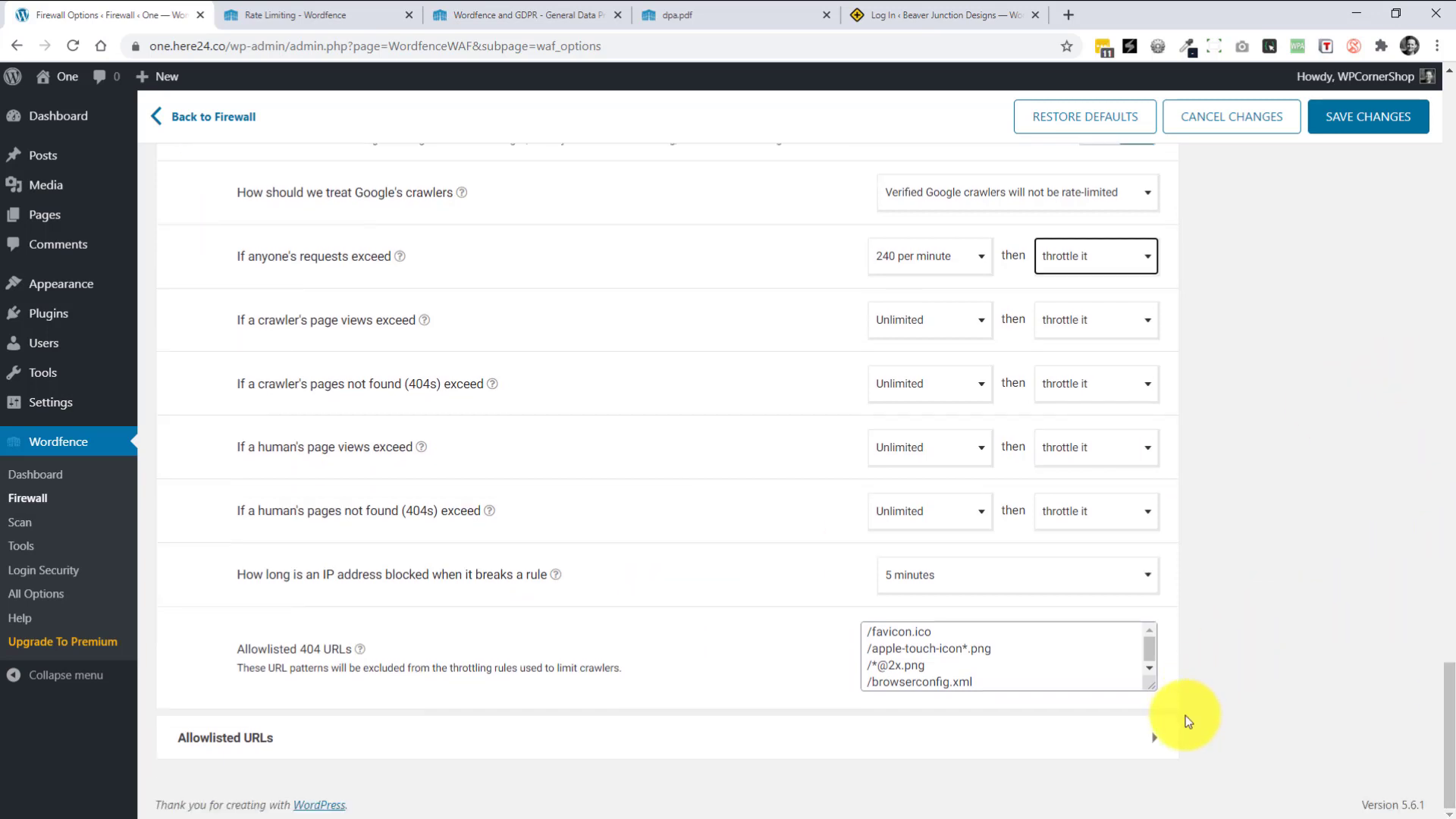
pyautogui.click(1153, 739)
pyautogui.scroll(-4, 1450, 666)
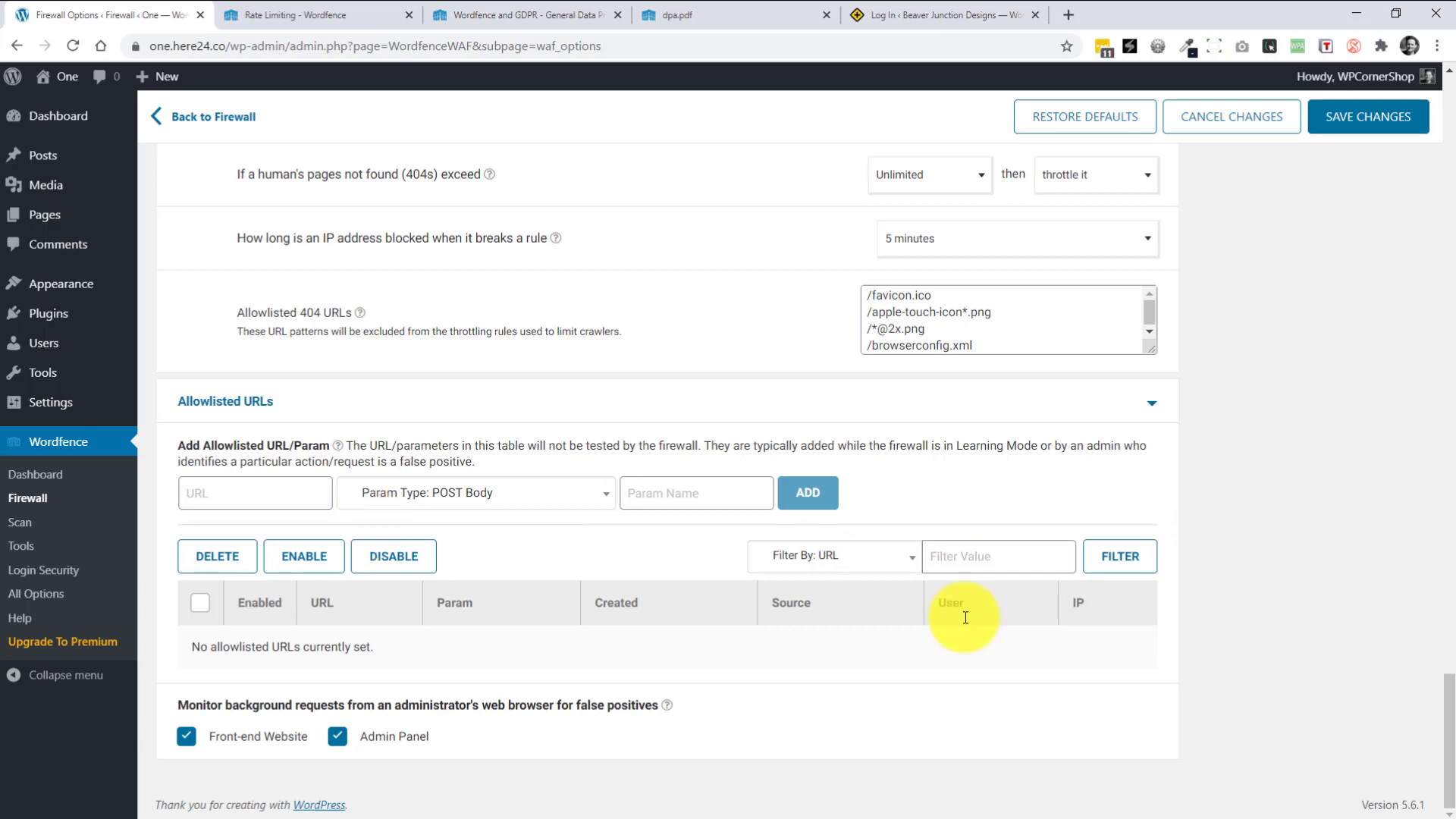
pyautogui.moveTo(1450, 702); pyautogui.dragTo(1362, 101)
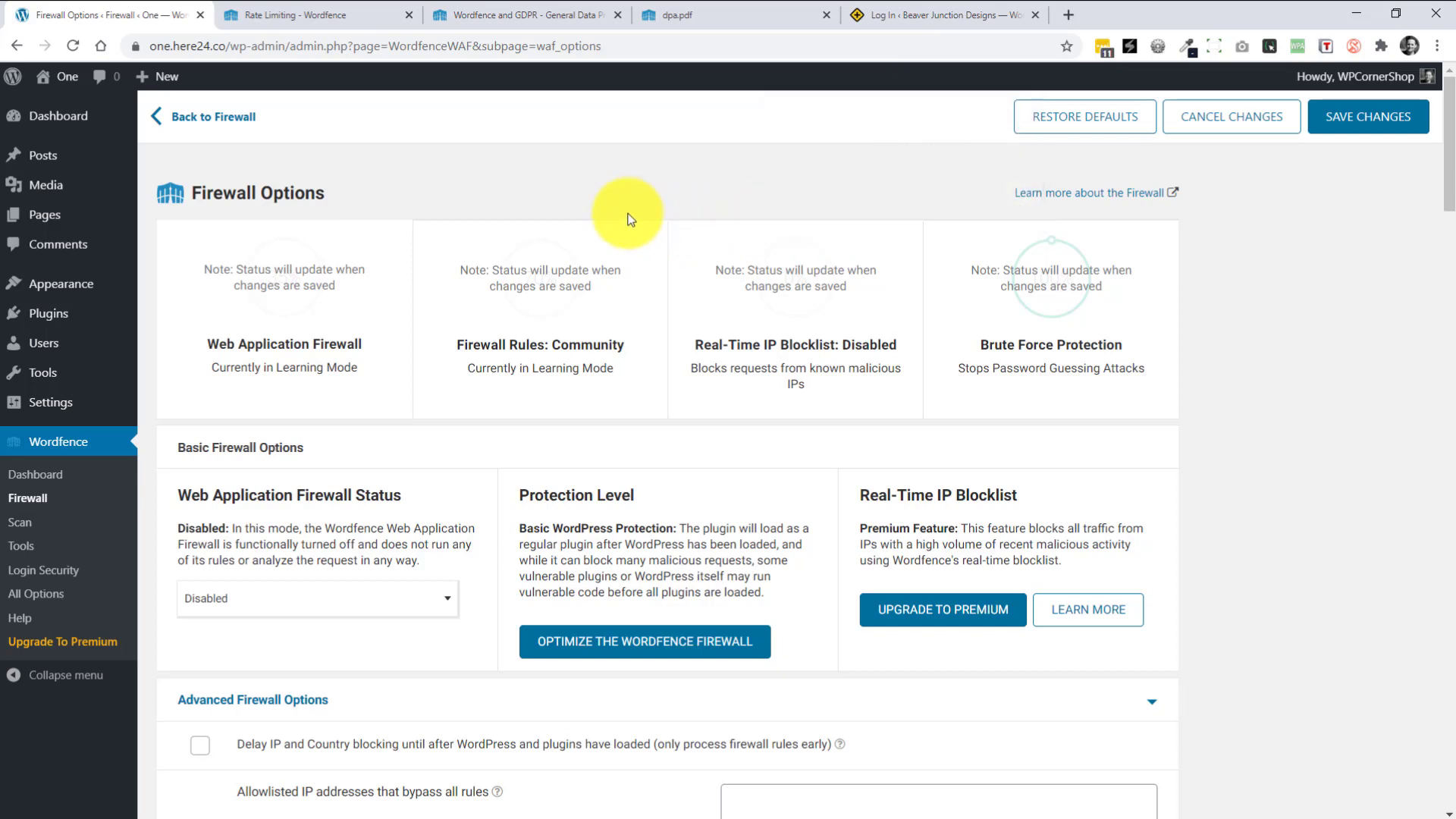
# - Open the Wordfence Scan page without saving the firewall options, and go through its introductory tour to the end
pyautogui.click(21, 523)
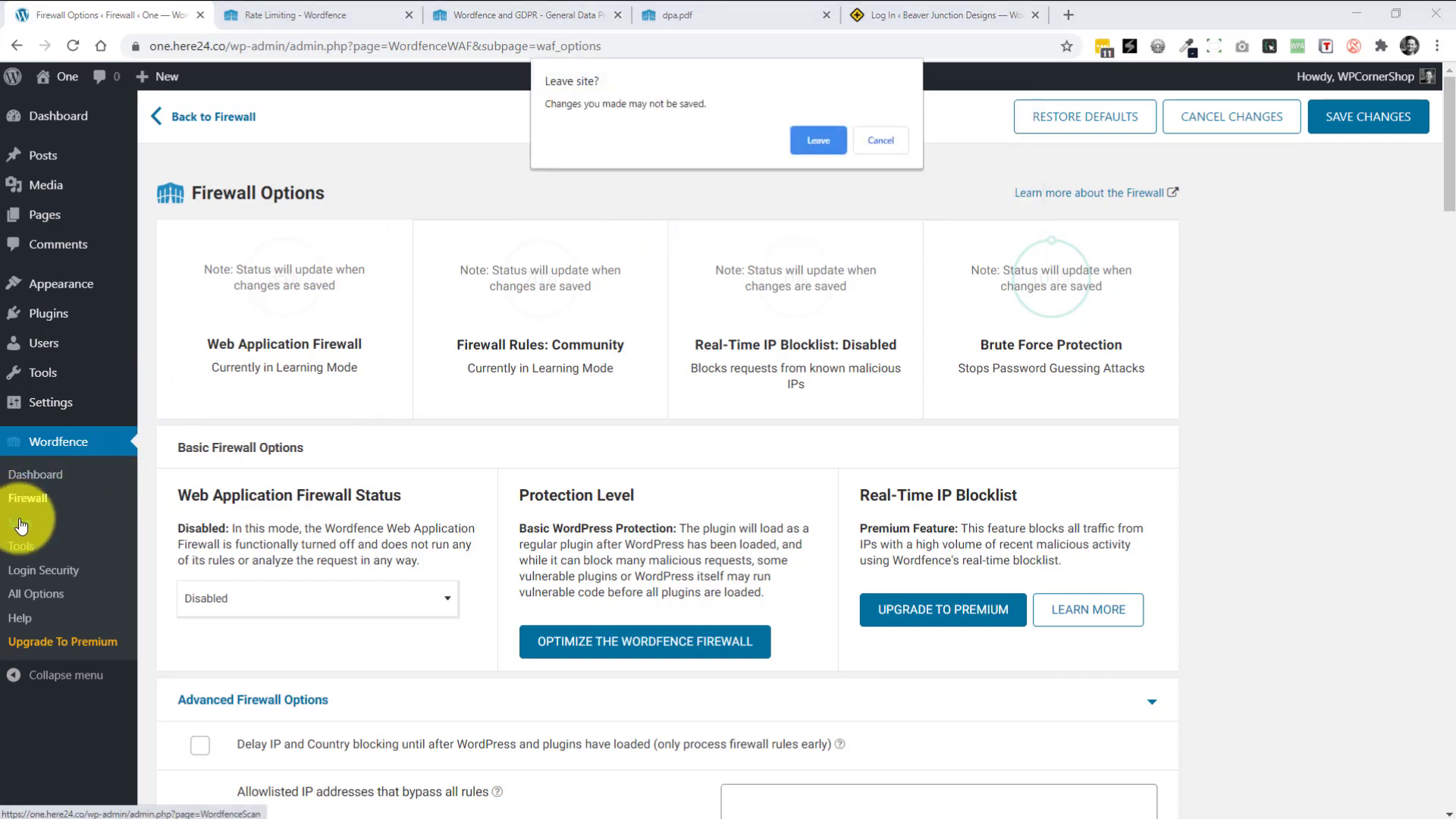
pyautogui.click(817, 140)
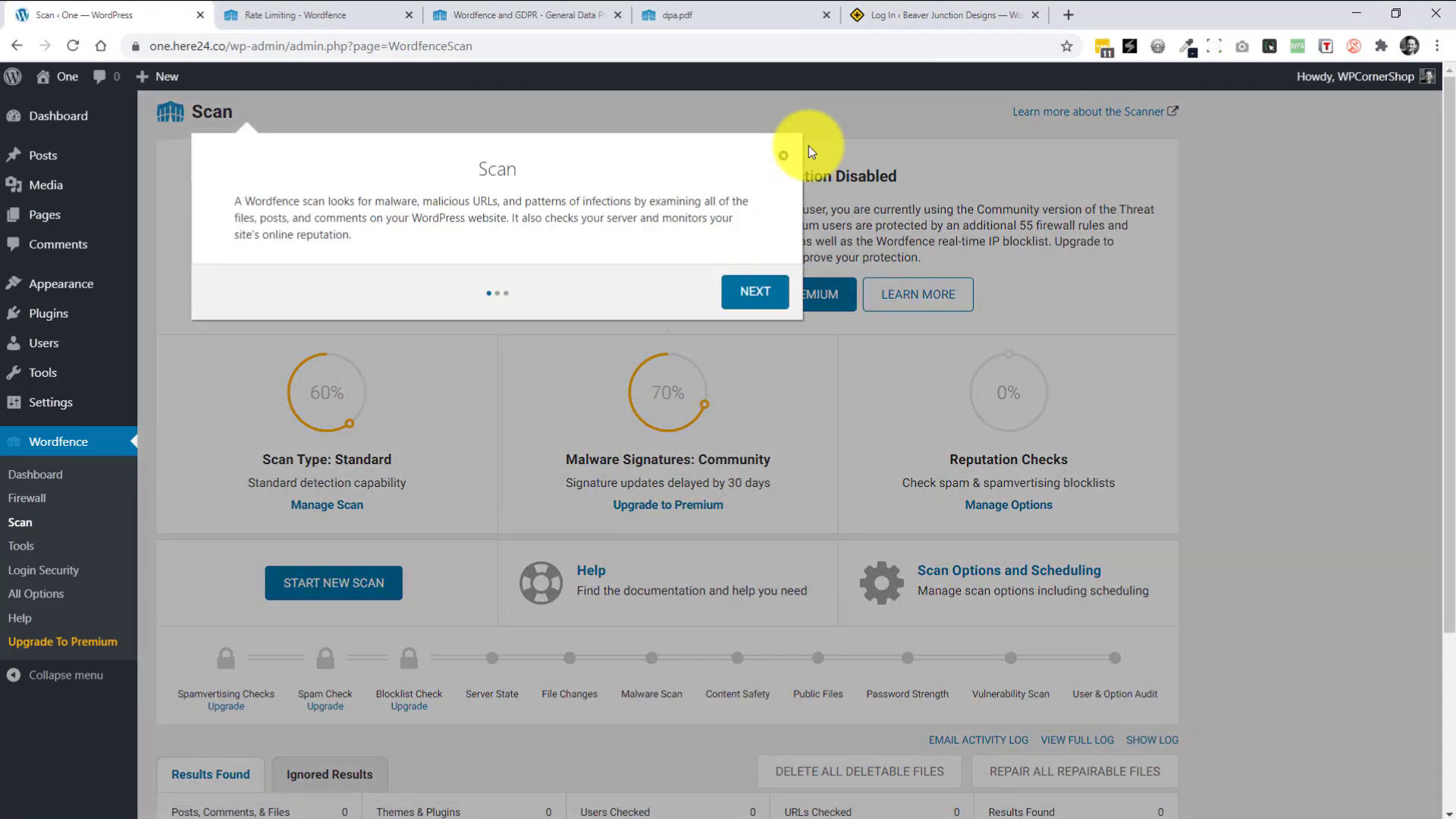
pyautogui.click(766, 289)
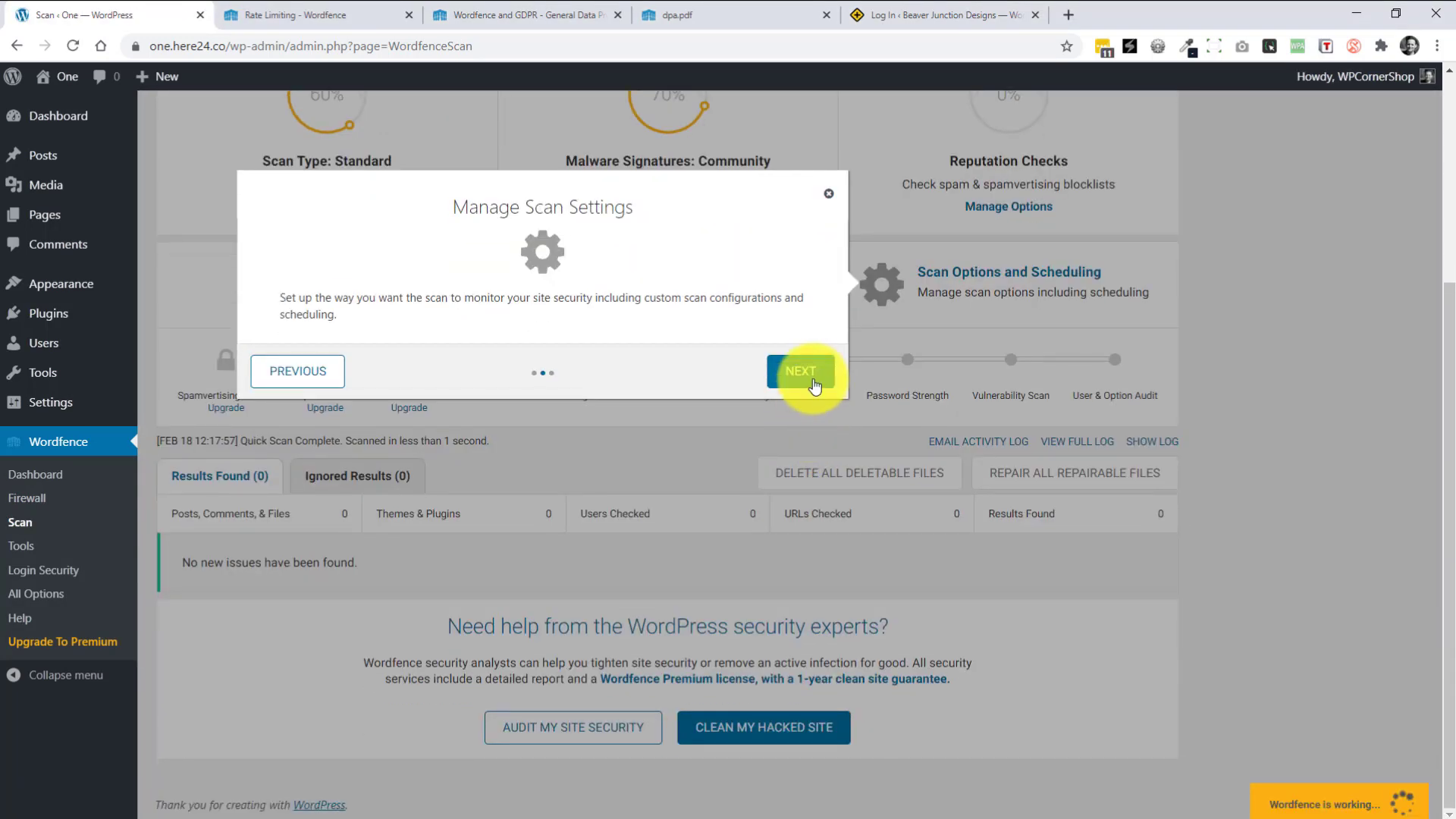
pyautogui.click(801, 372)
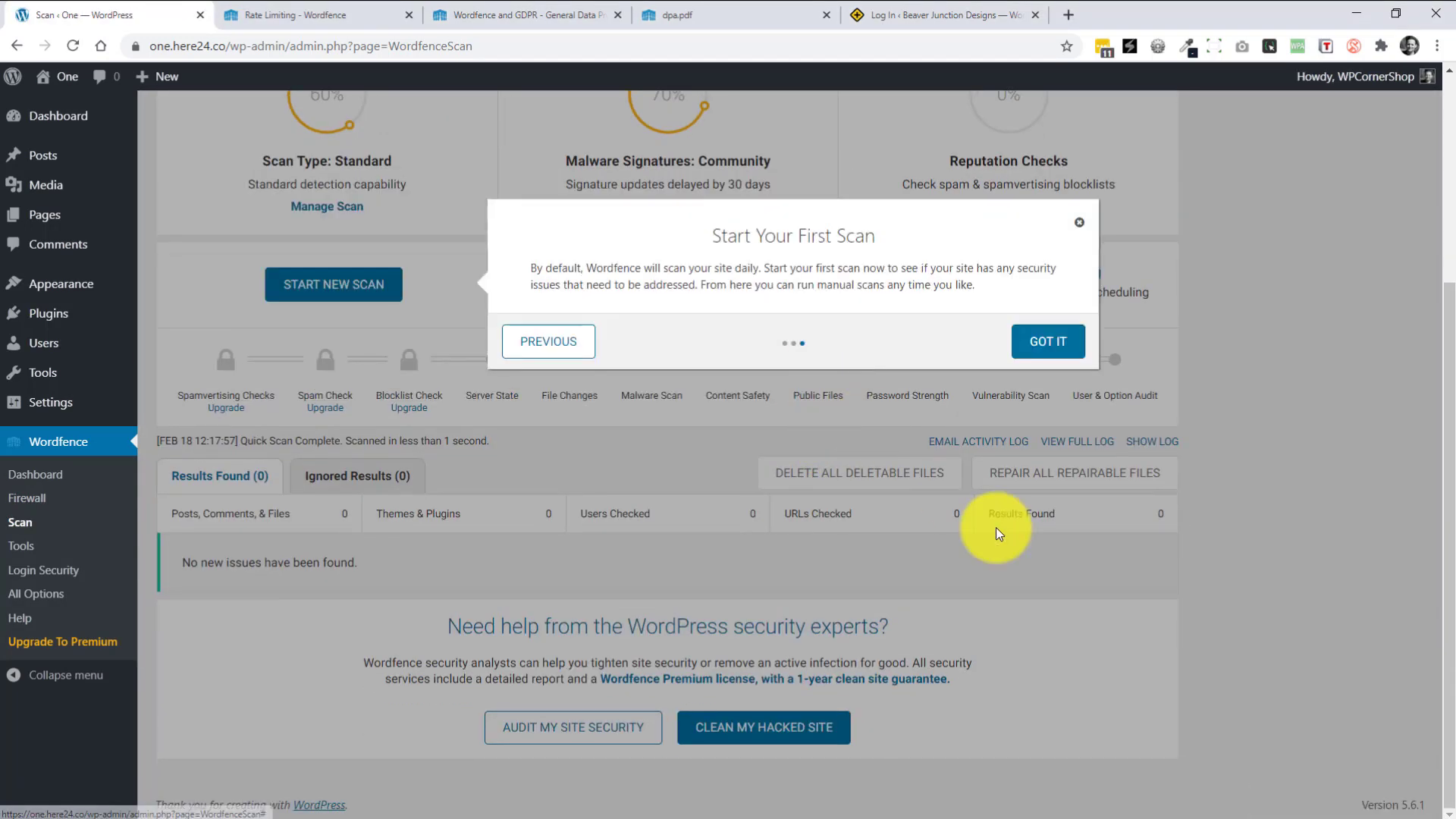
pyautogui.click(1047, 341)
# - Start a new Wordfence scan and examine the details of the issue listed in its results
pyautogui.scroll(4, 1422, 531)
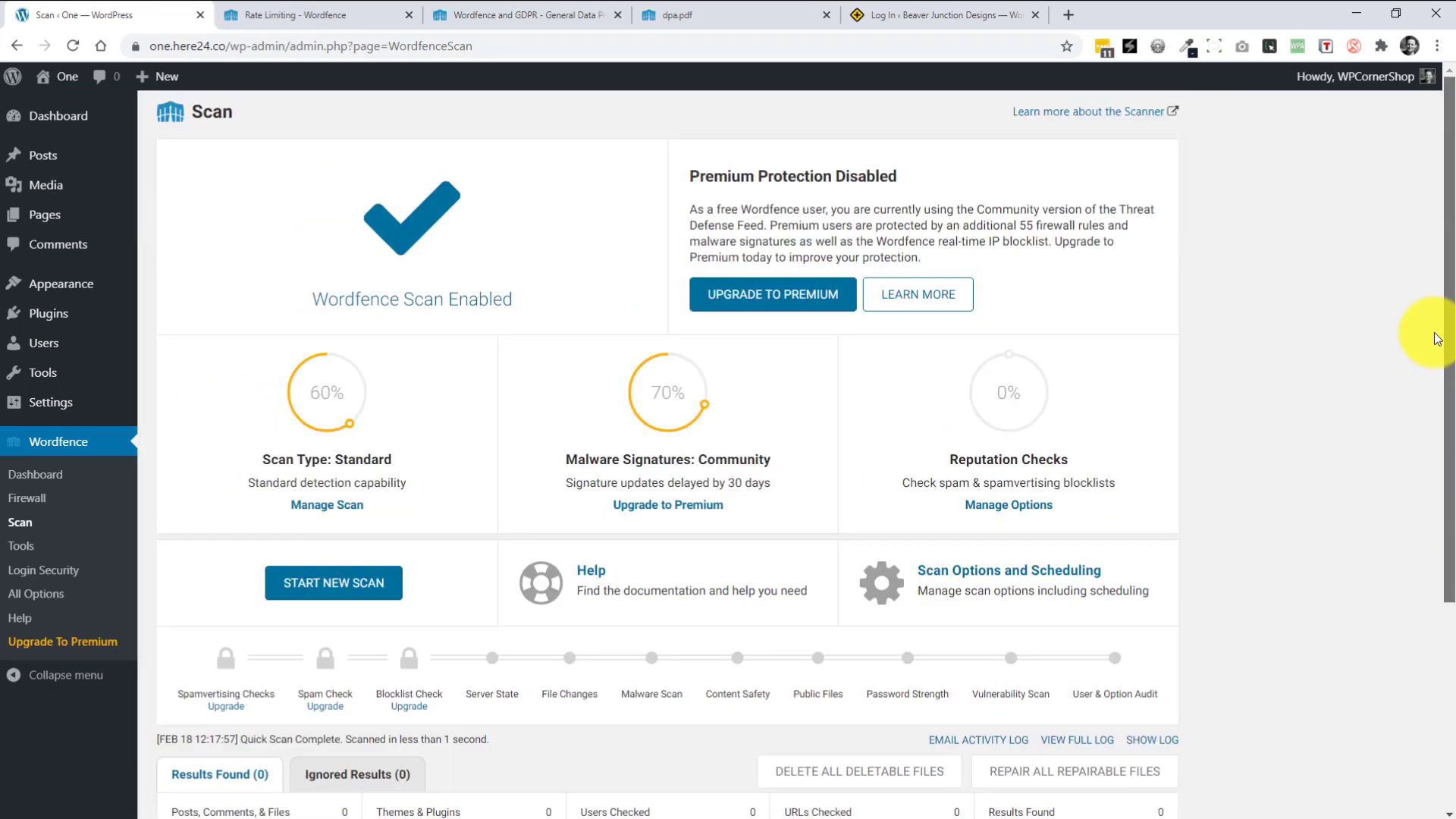
pyautogui.scroll(-2, 1426, 455)
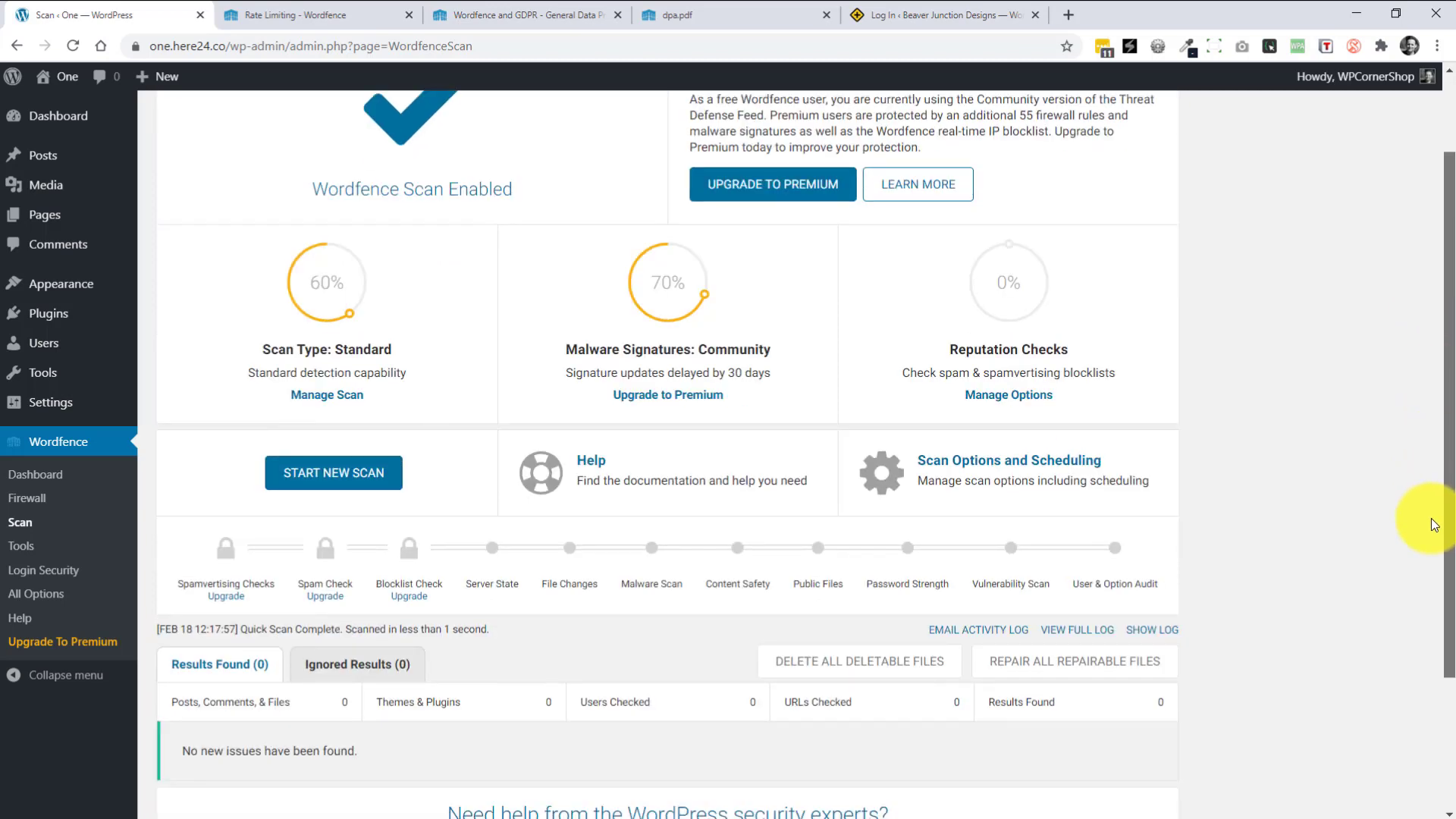
pyautogui.click(302, 431)
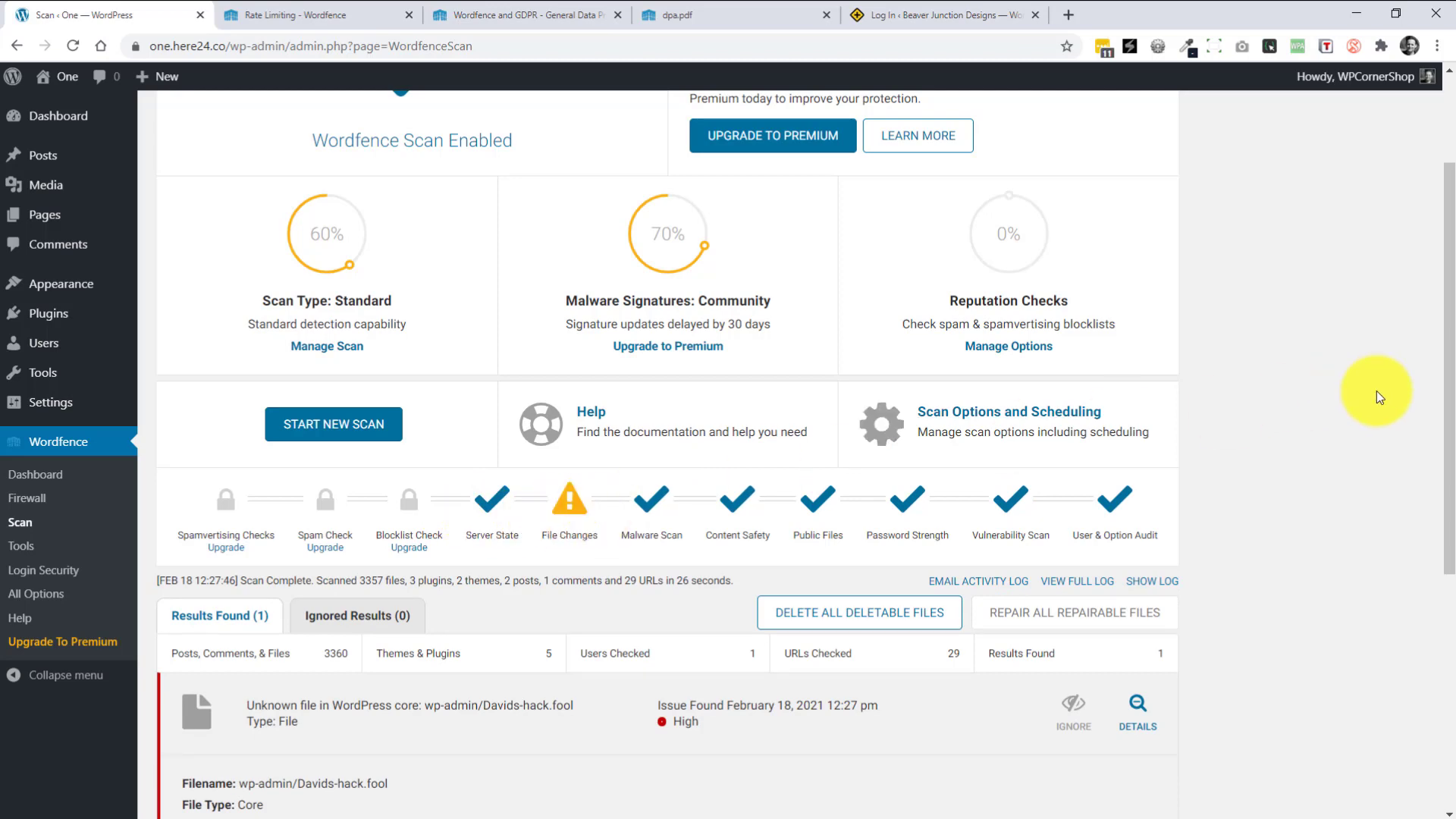
pyautogui.moveTo(1450, 448); pyautogui.dragTo(1452, 530)
pyautogui.scroll(-1, 1452, 531)
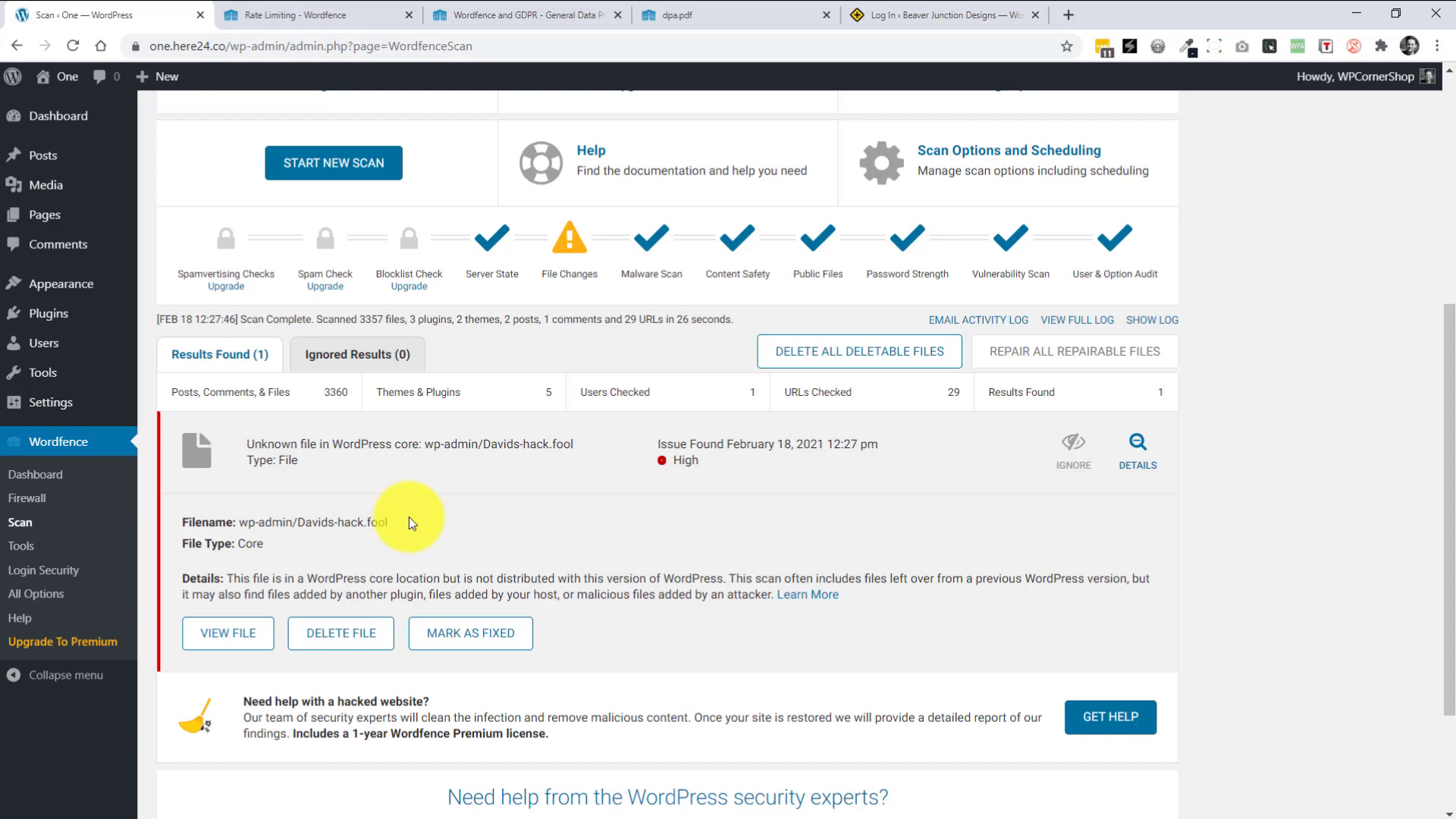
# - View the contents of the unknown core file wp-admin/Davids-hack.fool, and delete the file from the scan results
pyautogui.click(227, 632)
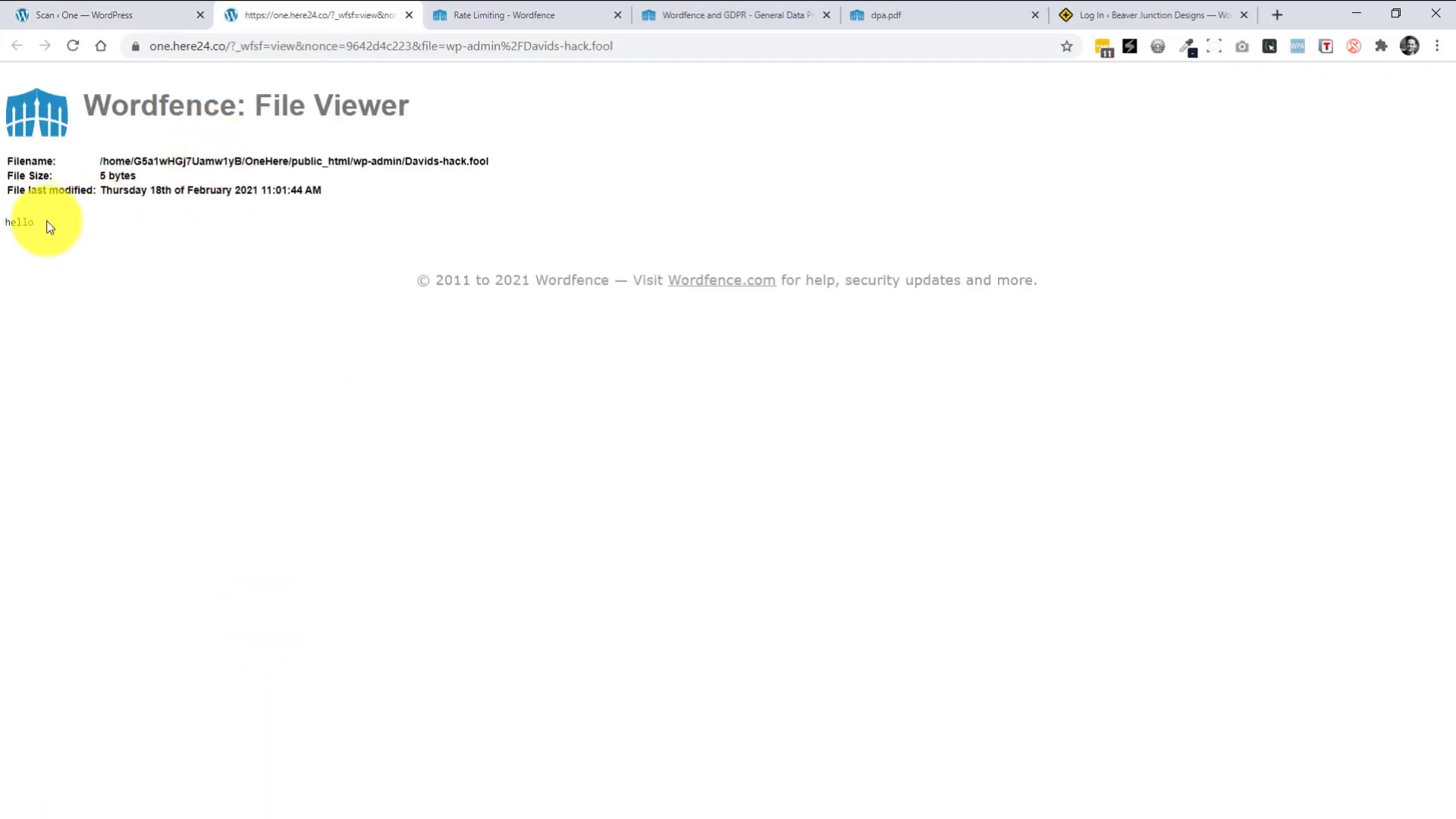
pyautogui.moveTo(45, 222); pyautogui.dragTo(6, 221)
pyautogui.click(120, 20)
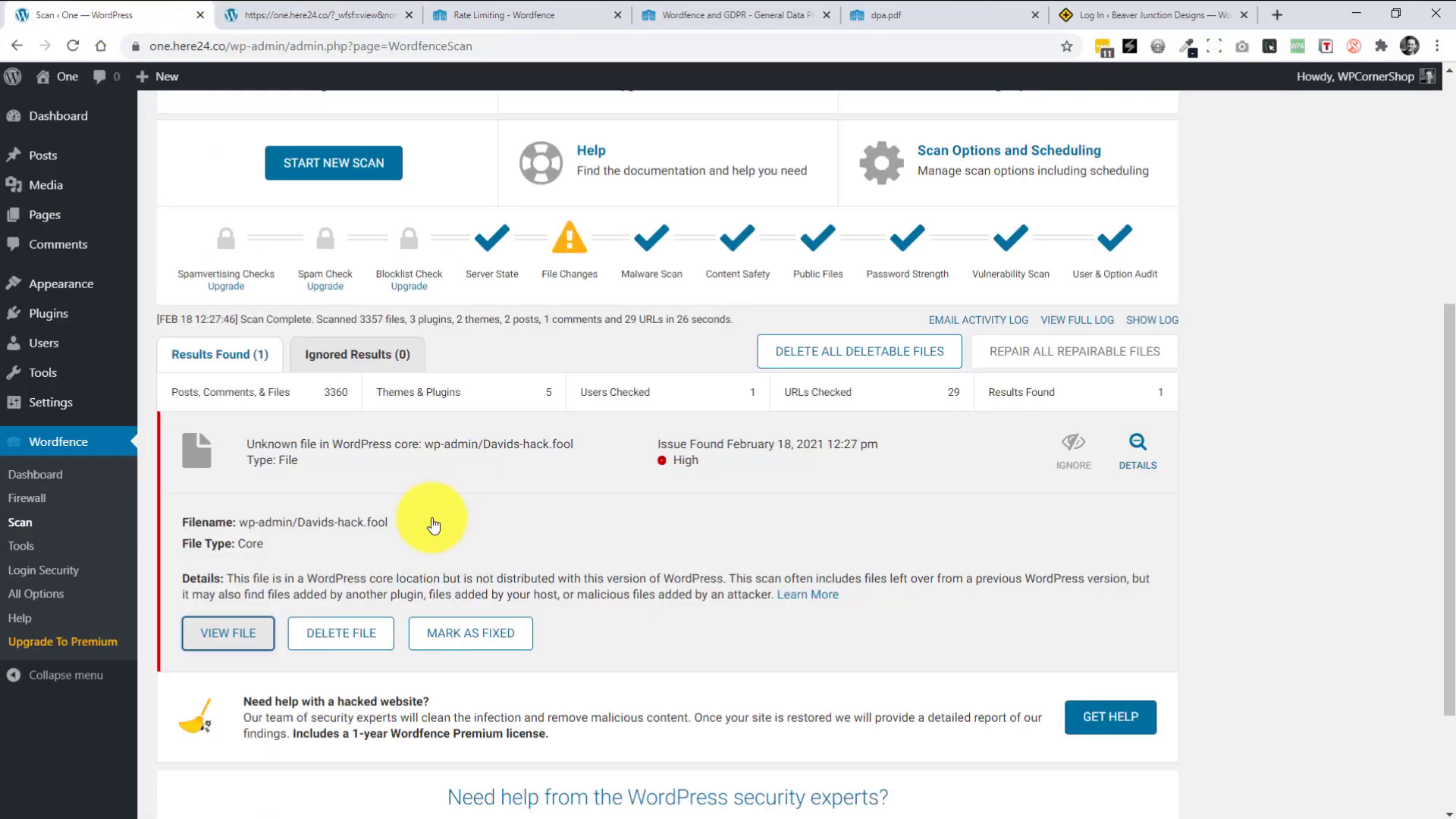
pyautogui.click(355, 633)
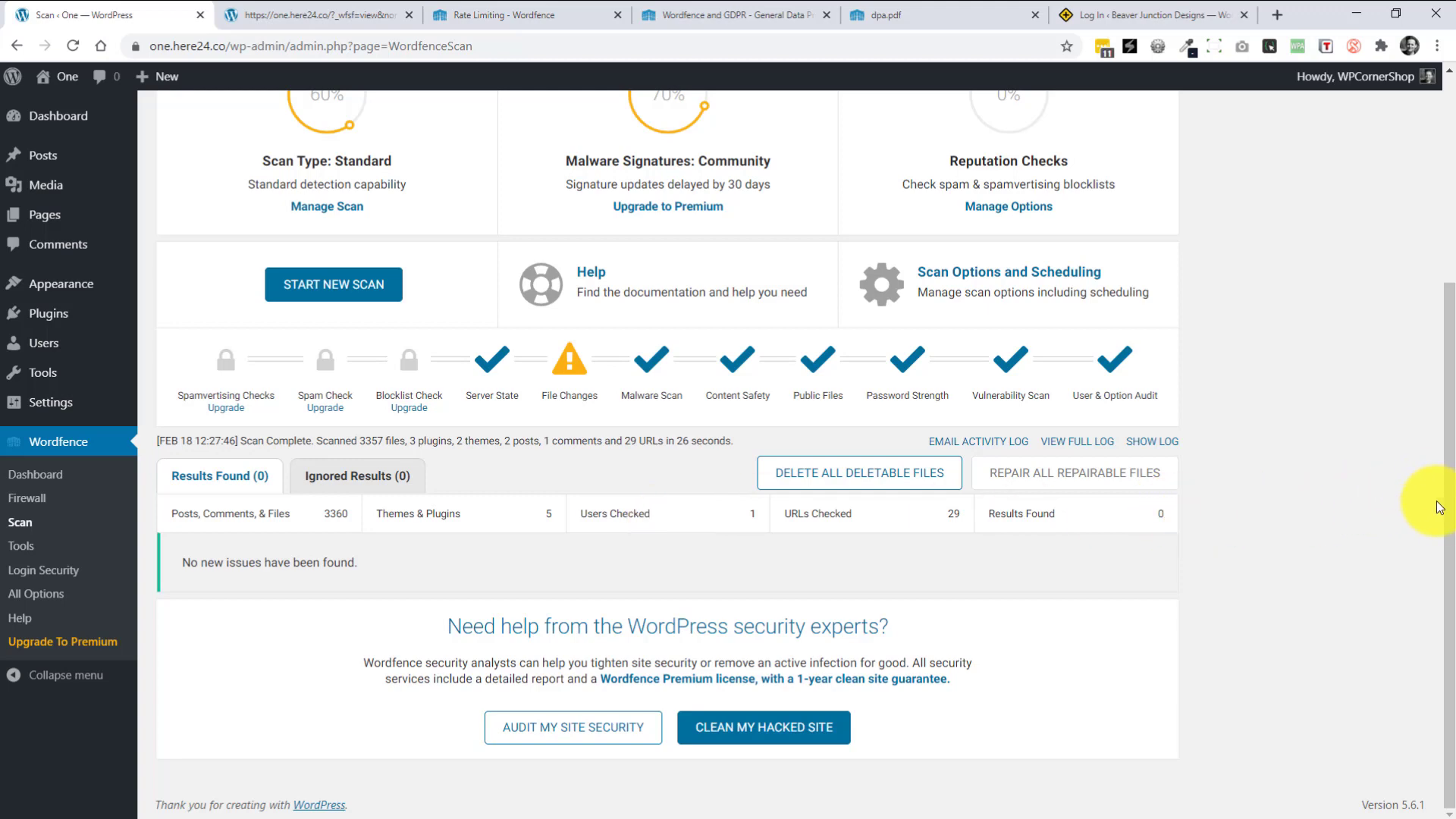
# - Open the scan options and examine the basic scan types, the General Options checks and the Performance Options
pyautogui.scroll(1, 1426, 486)
pyautogui.click(1024, 371)
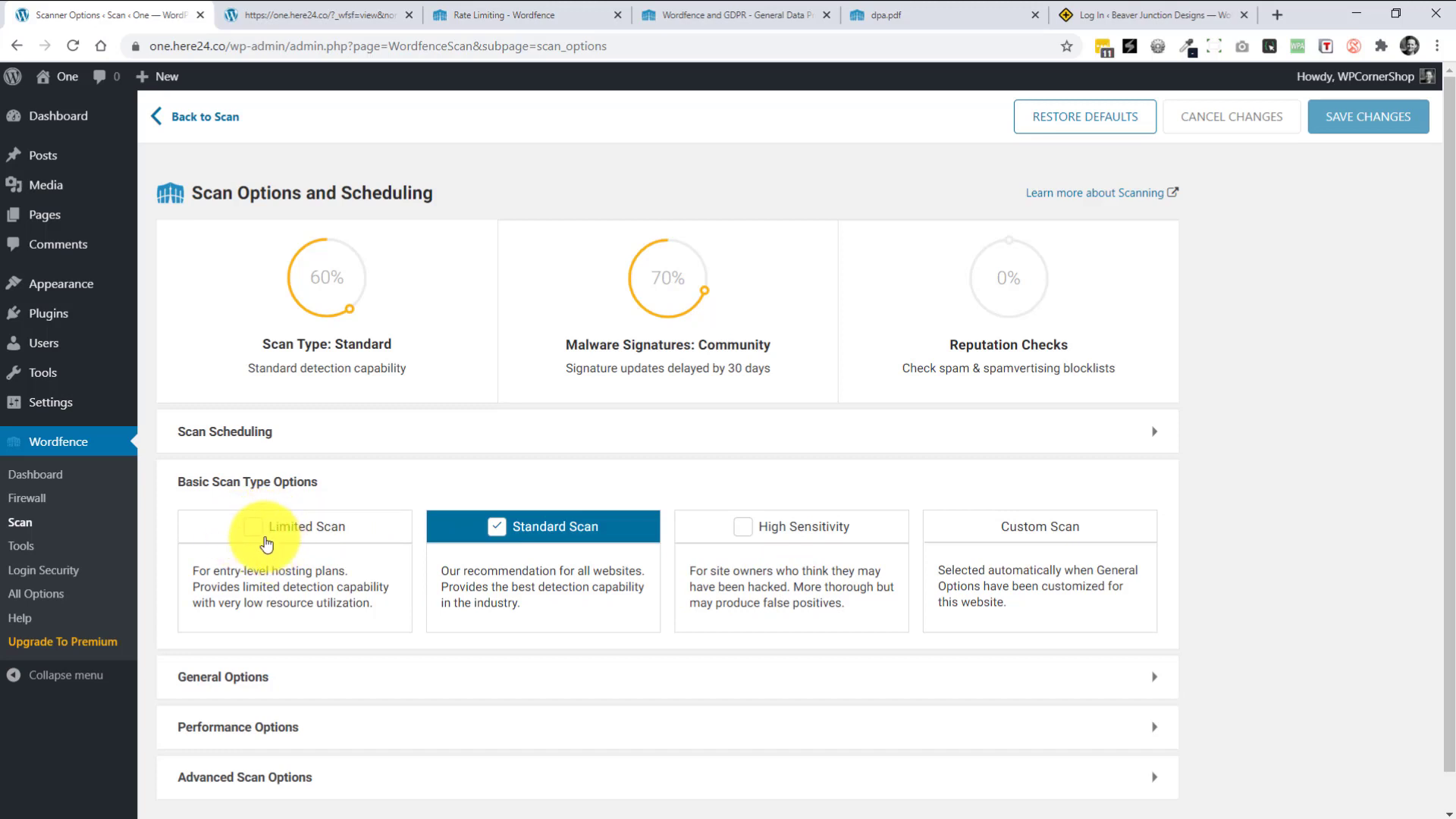
pyautogui.scroll(-2, 1438, 656)
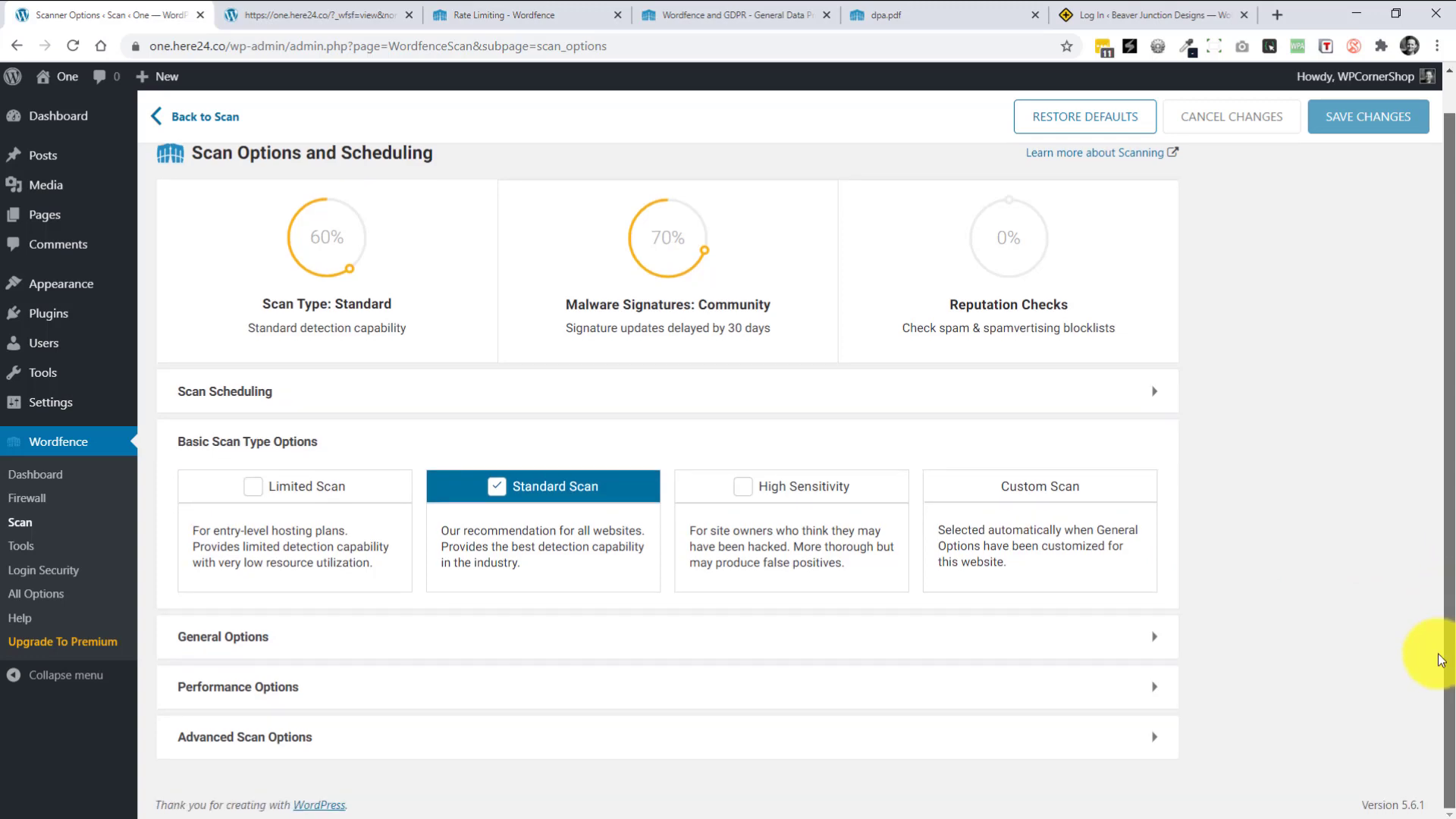
pyautogui.click(314, 641)
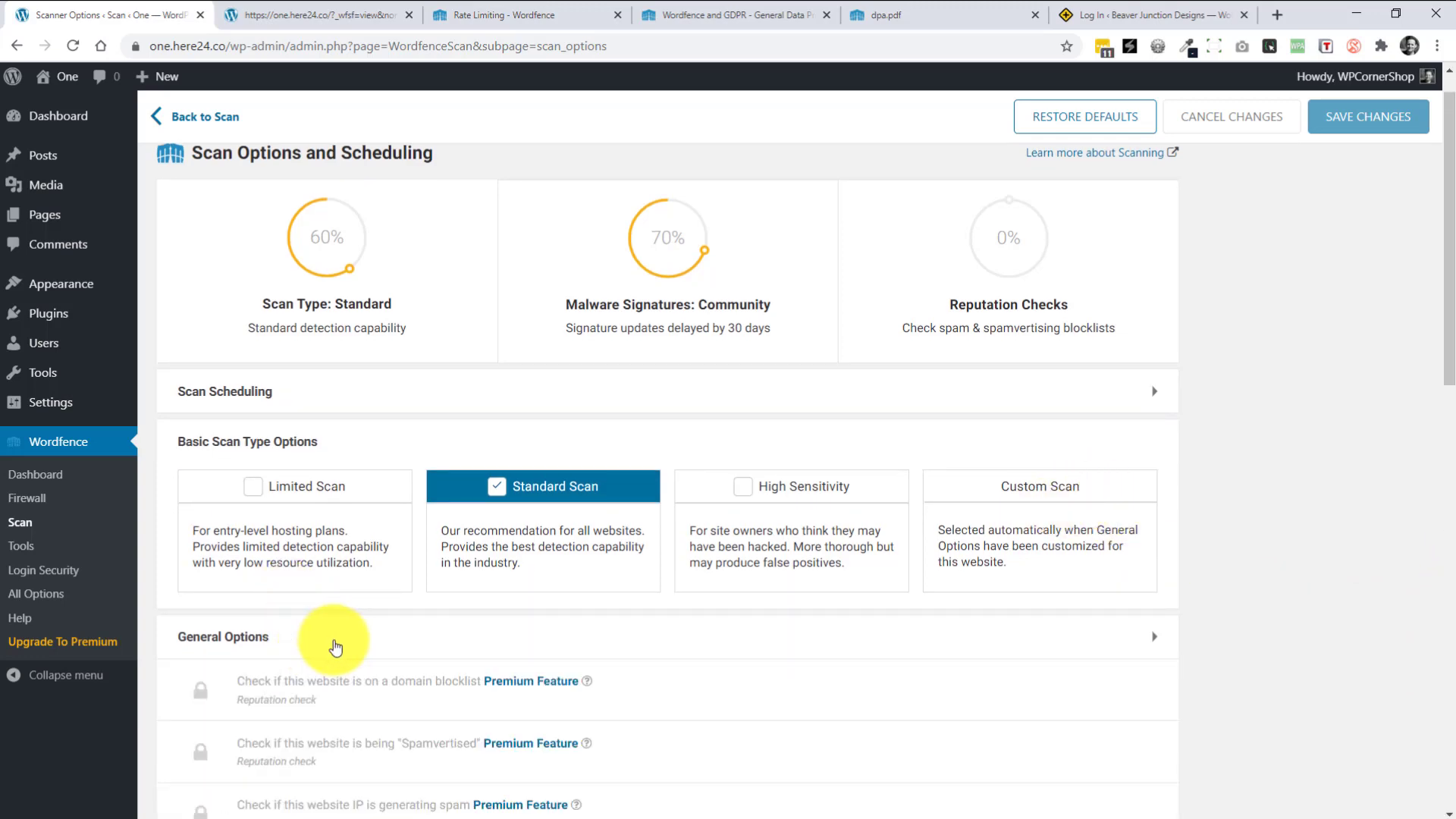
pyautogui.moveTo(1446, 335); pyautogui.dragTo(1445, 808)
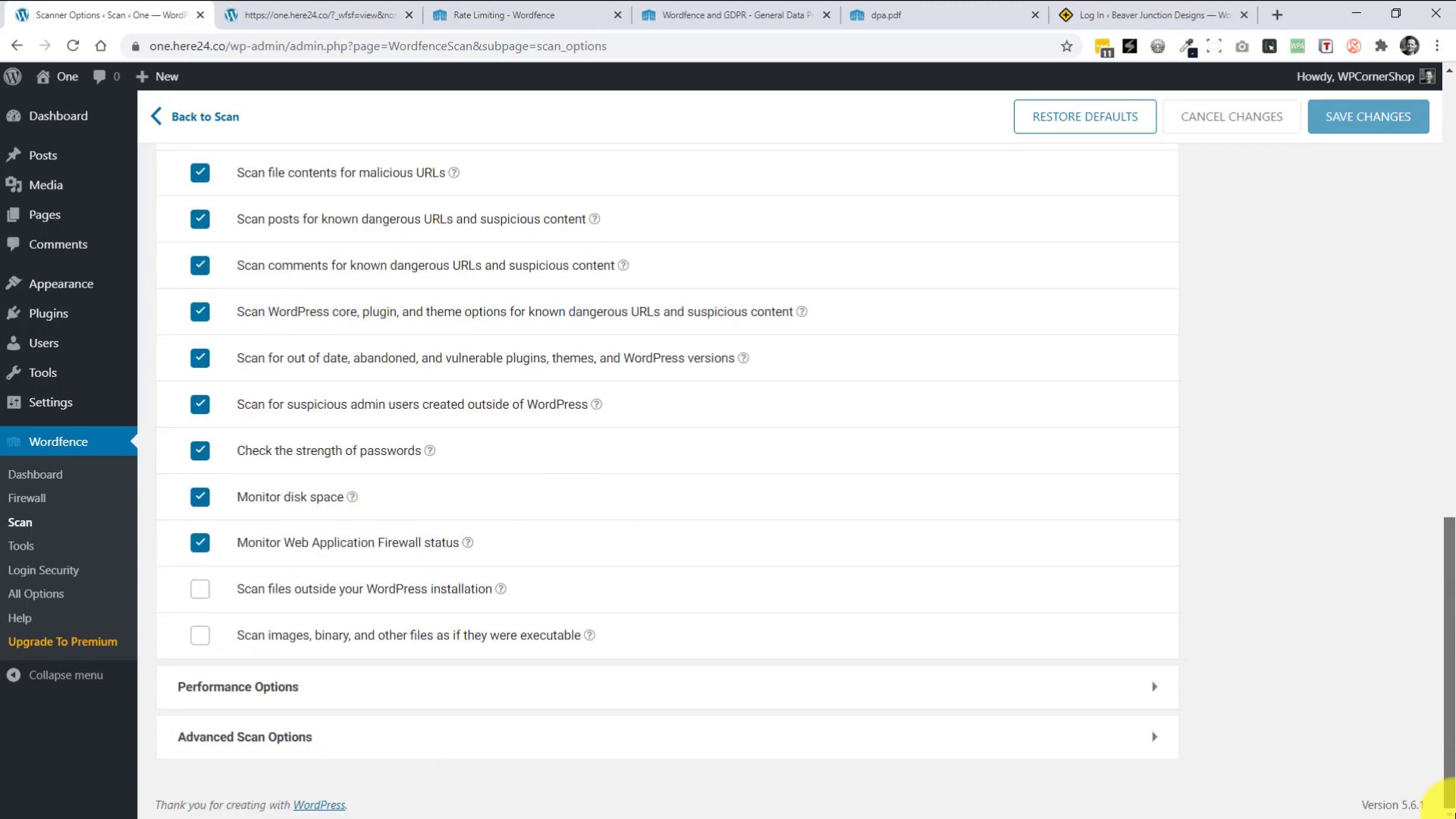
pyautogui.click(1153, 696)
pyautogui.moveTo(1433, 637); pyautogui.dragTo(1436, 695)
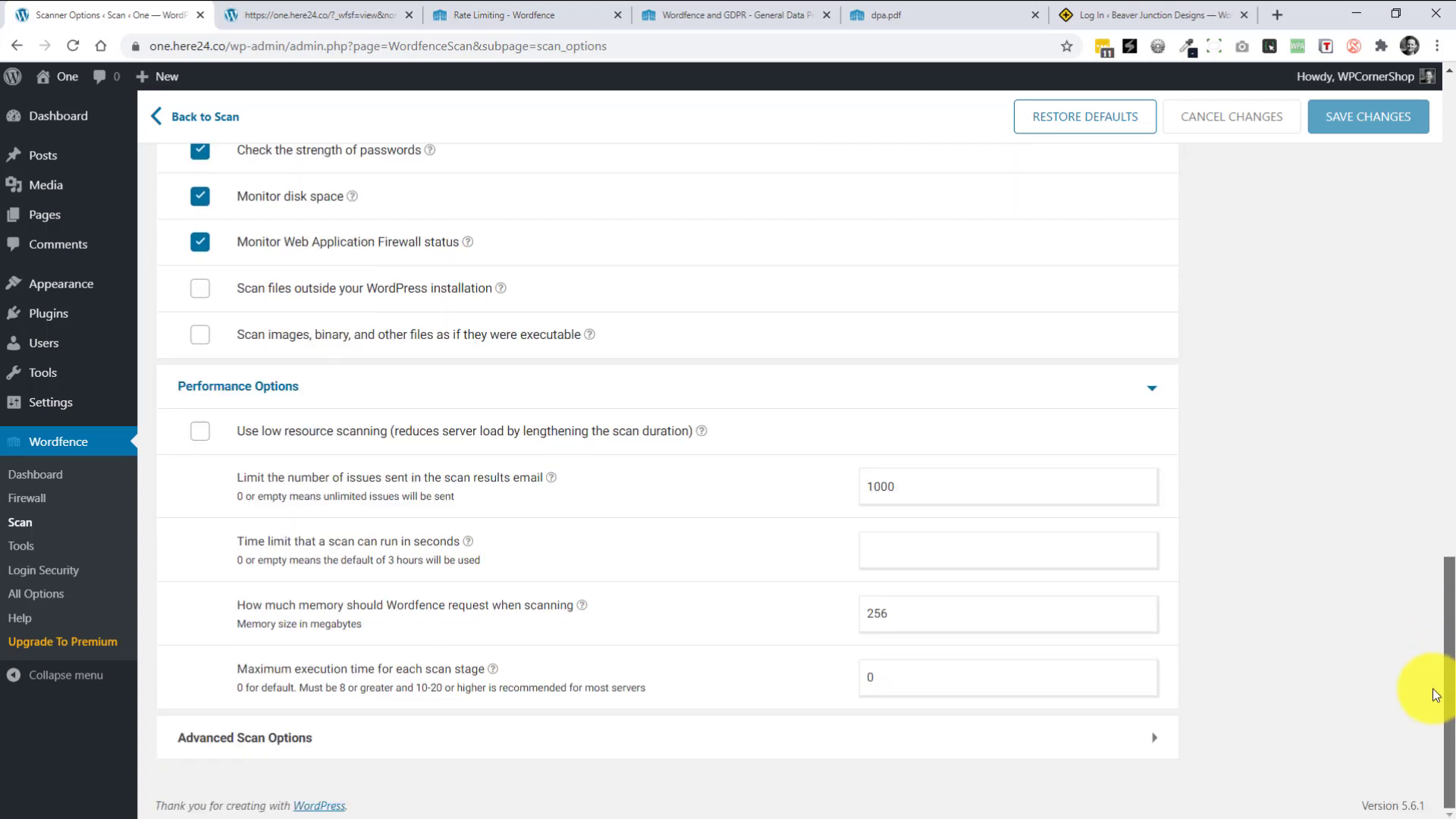
# - Try enabling low resource scanning, collapse General Options, and return the scan type to Standard Scan
pyautogui.click(200, 431)
pyautogui.moveTo(1439, 575); pyautogui.dragTo(1442, 224)
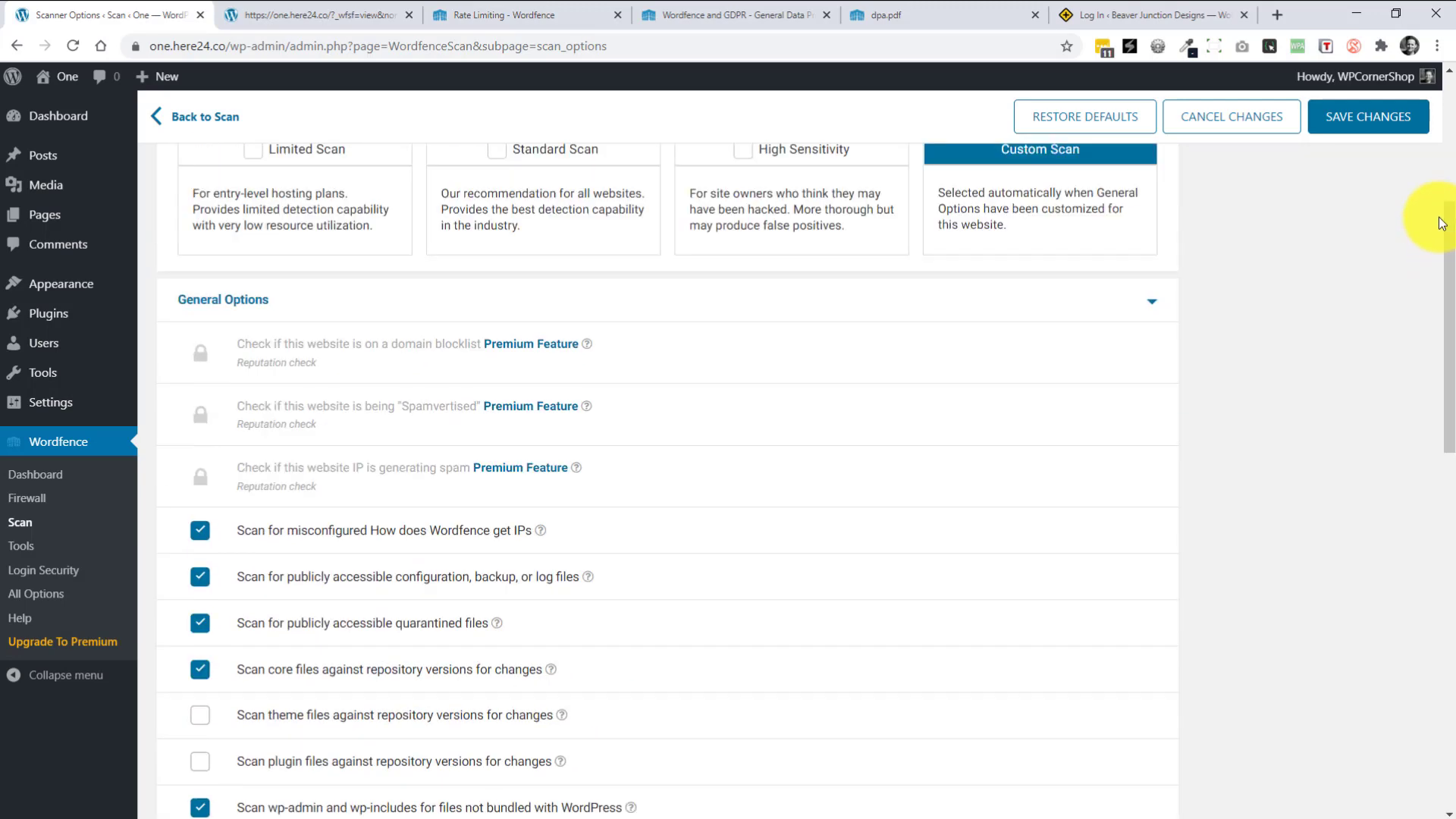
pyautogui.click(1152, 301)
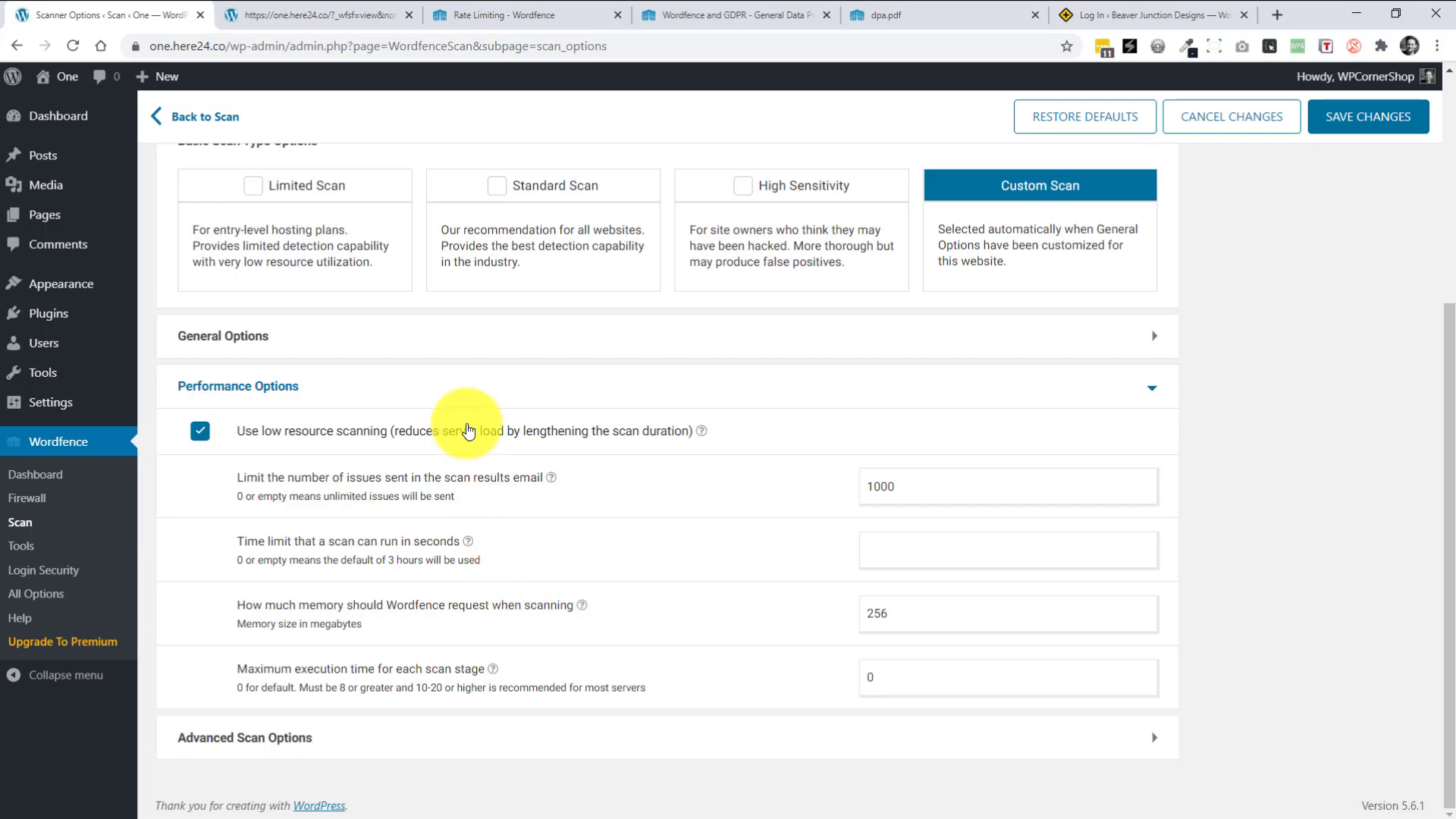
pyautogui.click(506, 191)
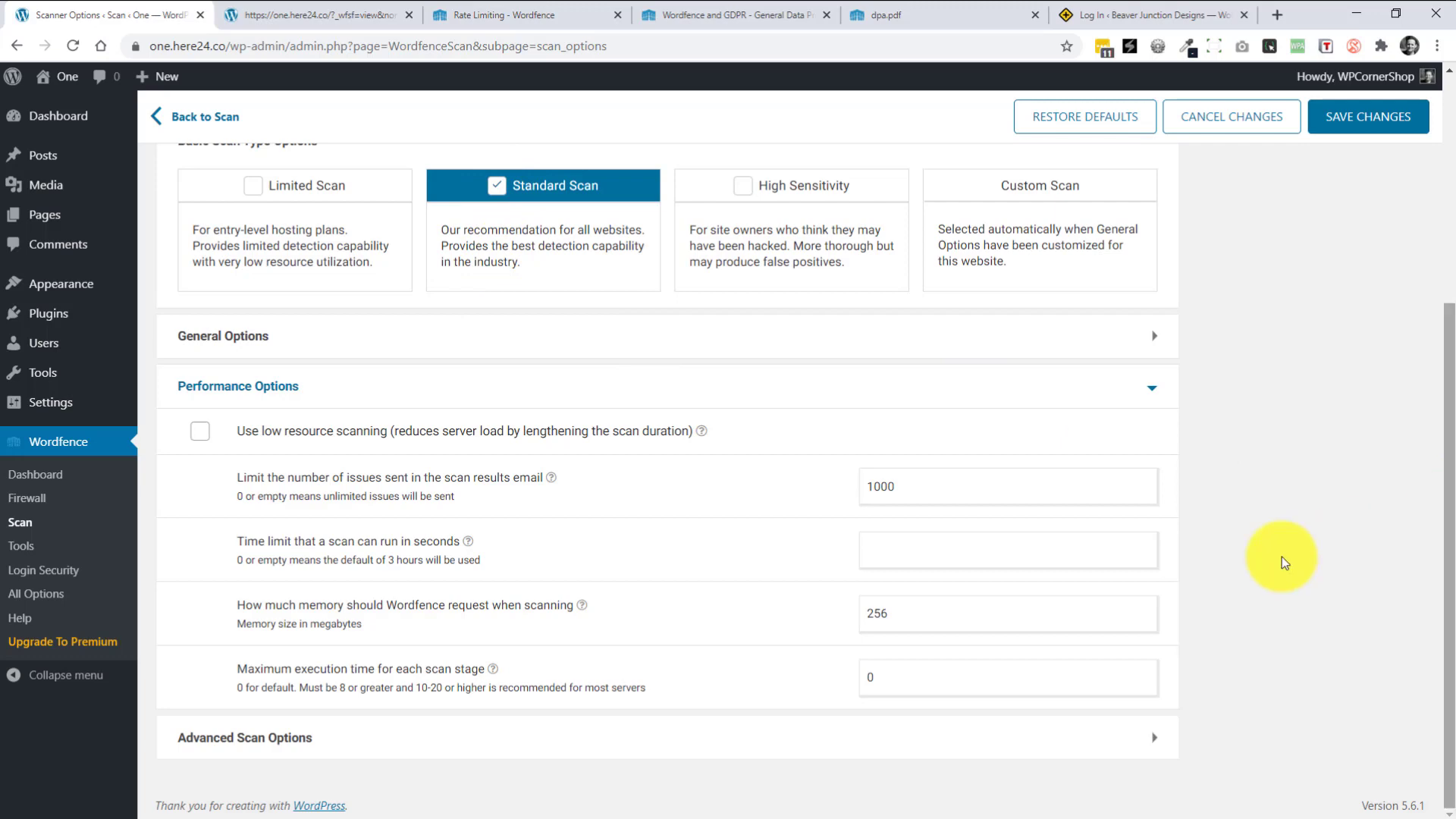
# - Expand Advanced Scan Options and examine its file exclusion patterns and additional scan signatures fields
pyautogui.click(1155, 737)
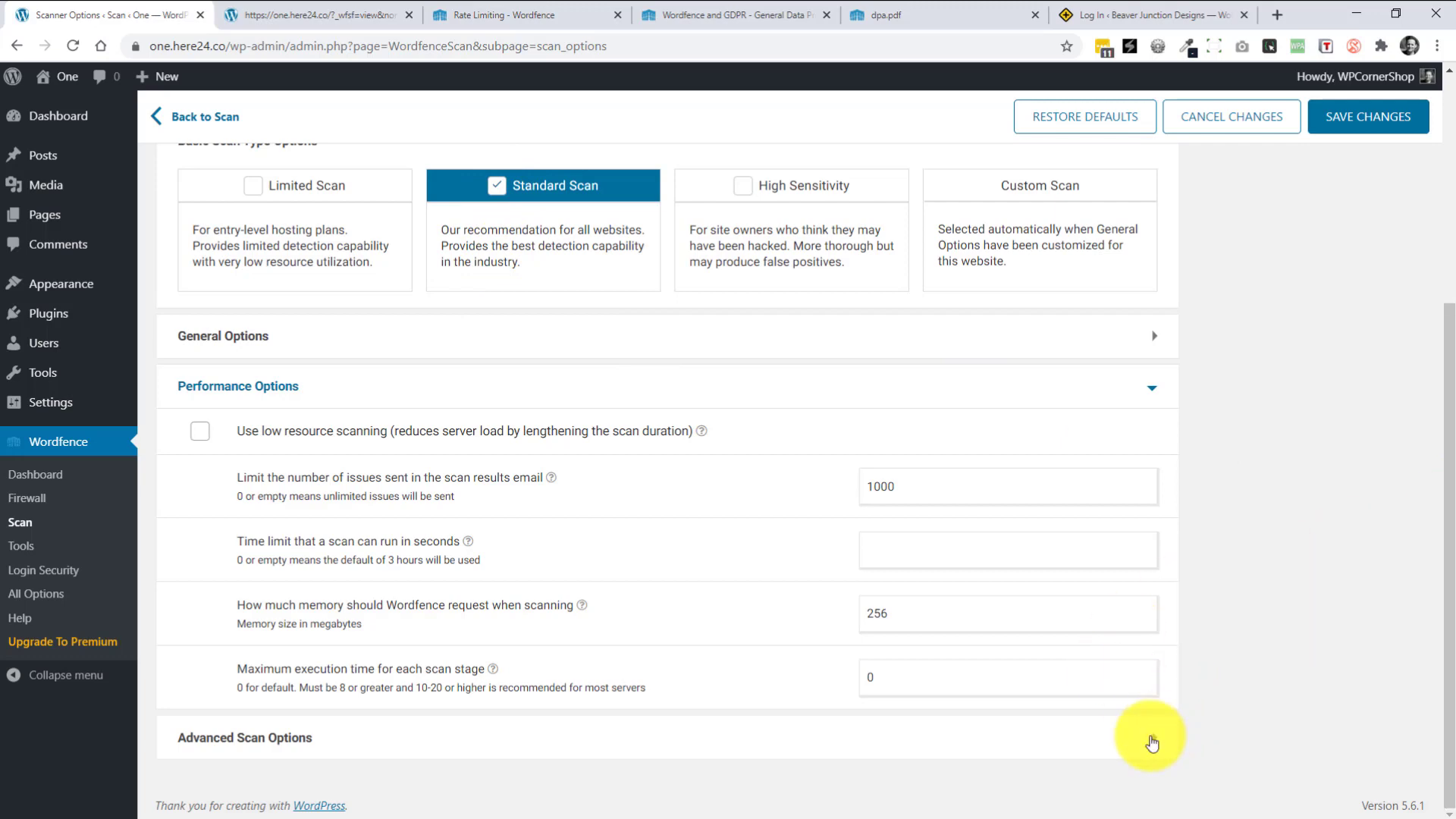
pyautogui.moveTo(1448, 561); pyautogui.dragTo(1437, 741)
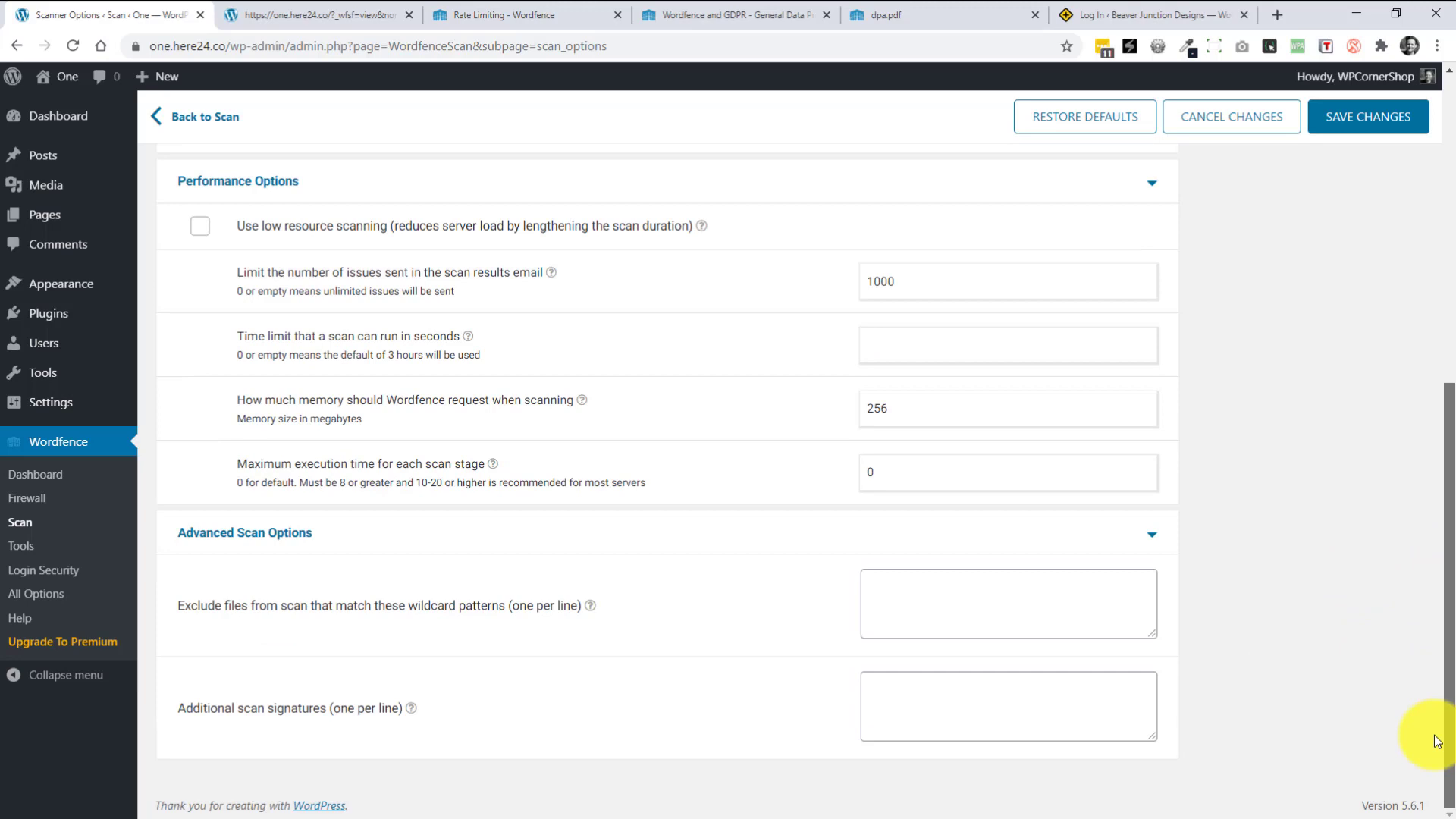
pyautogui.scroll(7, 1381, 348)
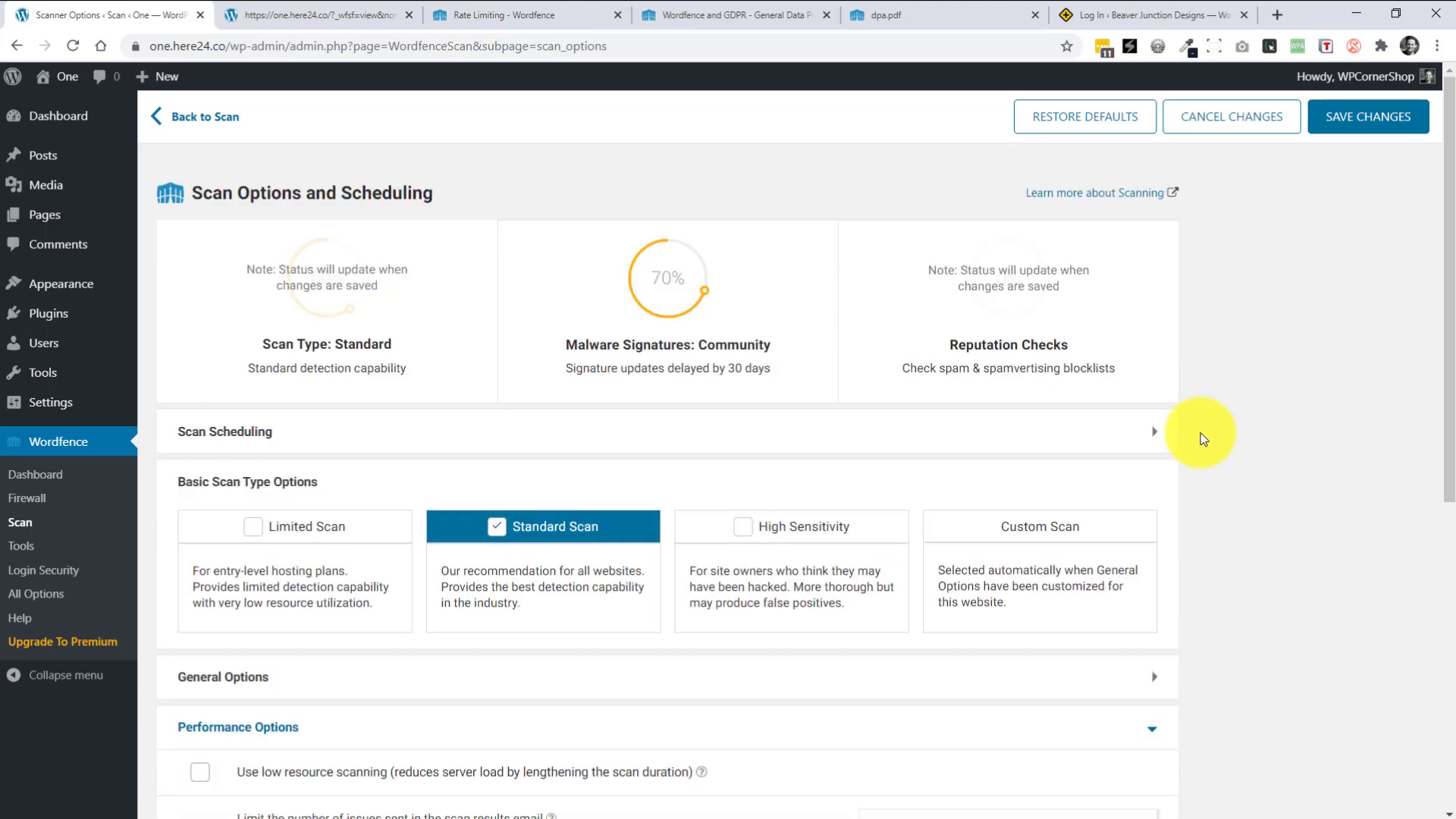
# - Open the Wordfence Tools page without saving the scan options, and dismiss the Live Traffic introduction
pyautogui.click(21, 546)
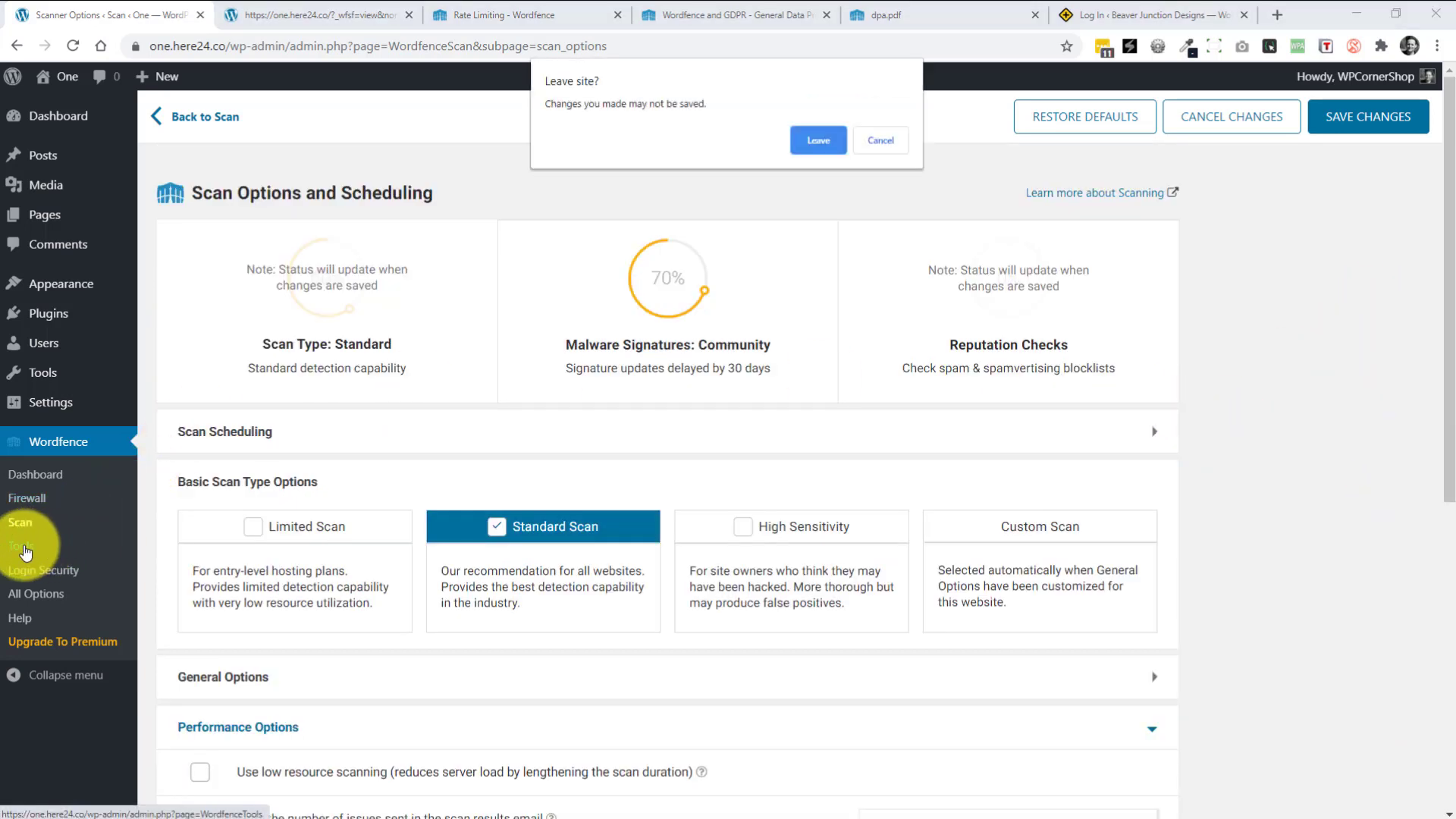
pyautogui.click(802, 148)
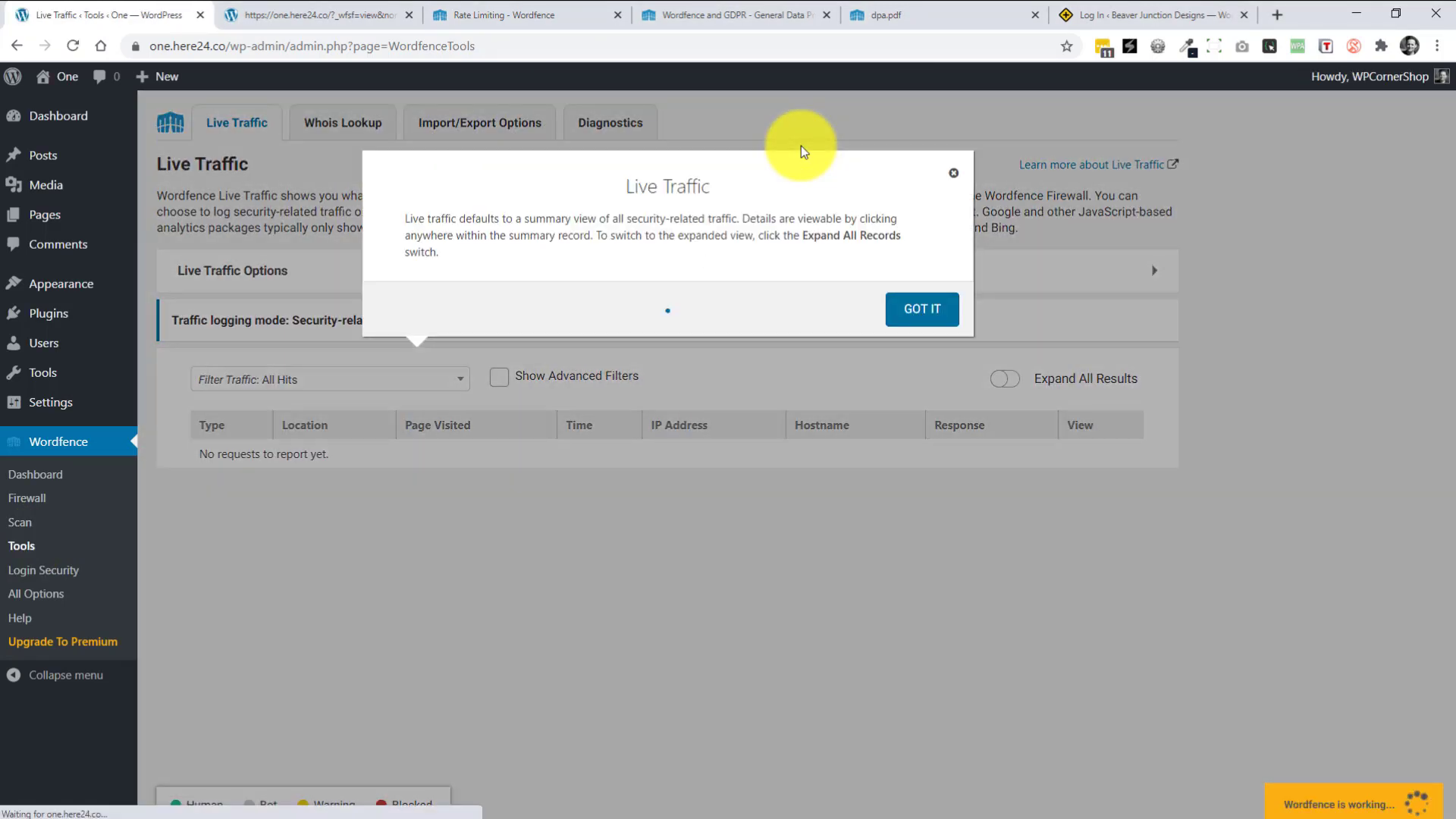
pyautogui.click(908, 313)
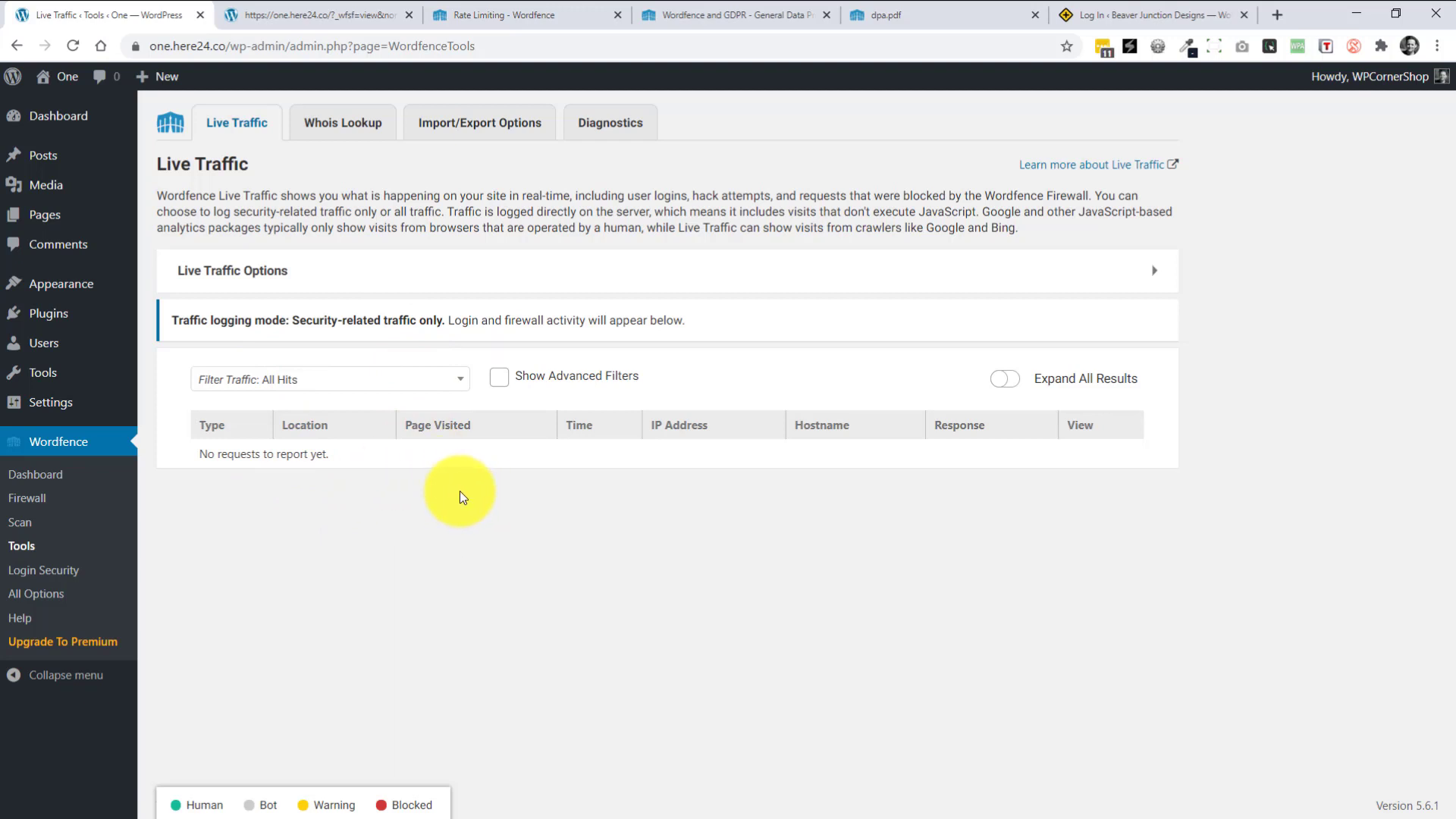
# - Examine the Live Traffic filter choices without changing them, and look at the Whois Lookup and Import/Export Options pages
pyautogui.click(460, 380)
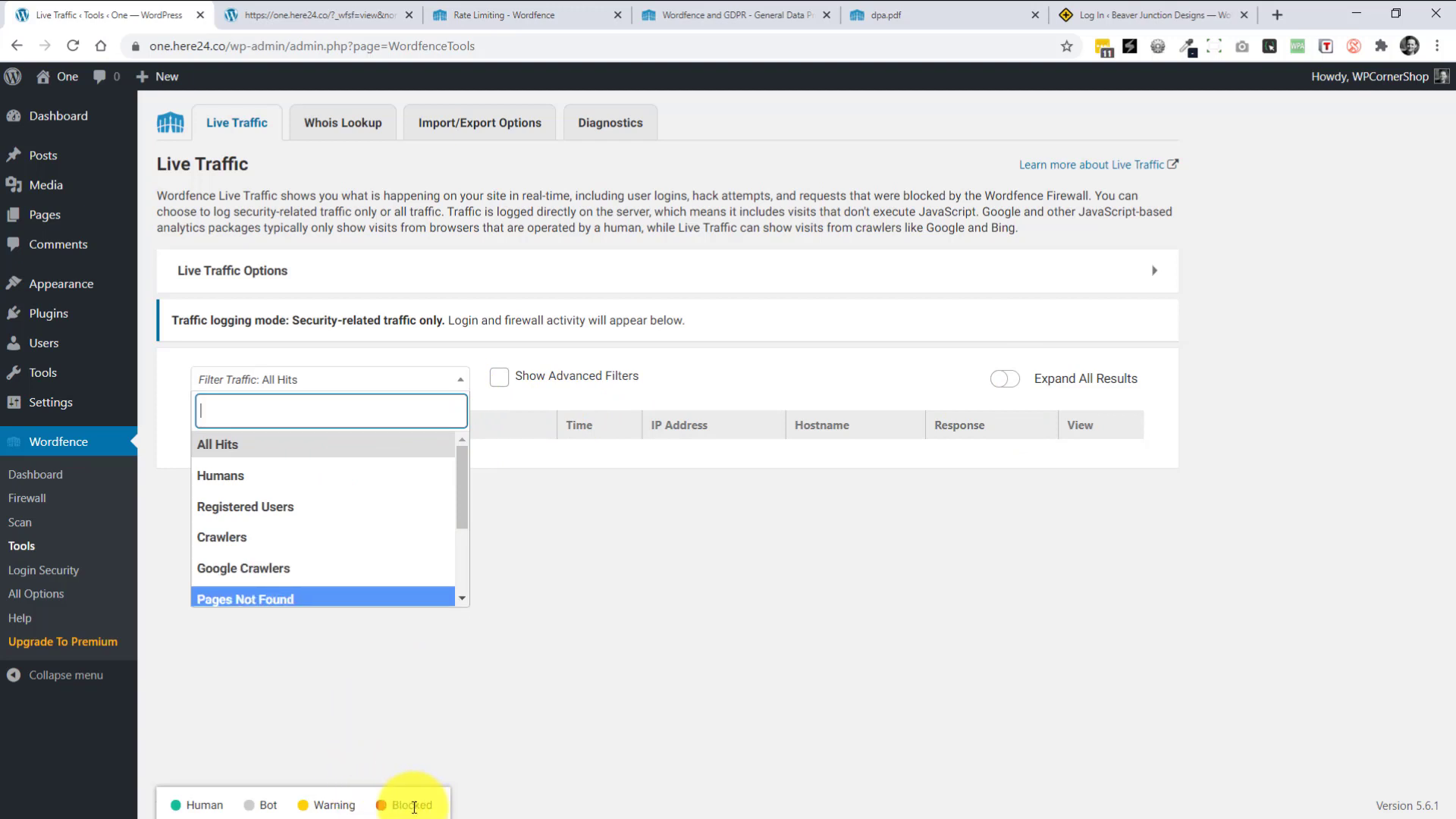
pyautogui.click(671, 485)
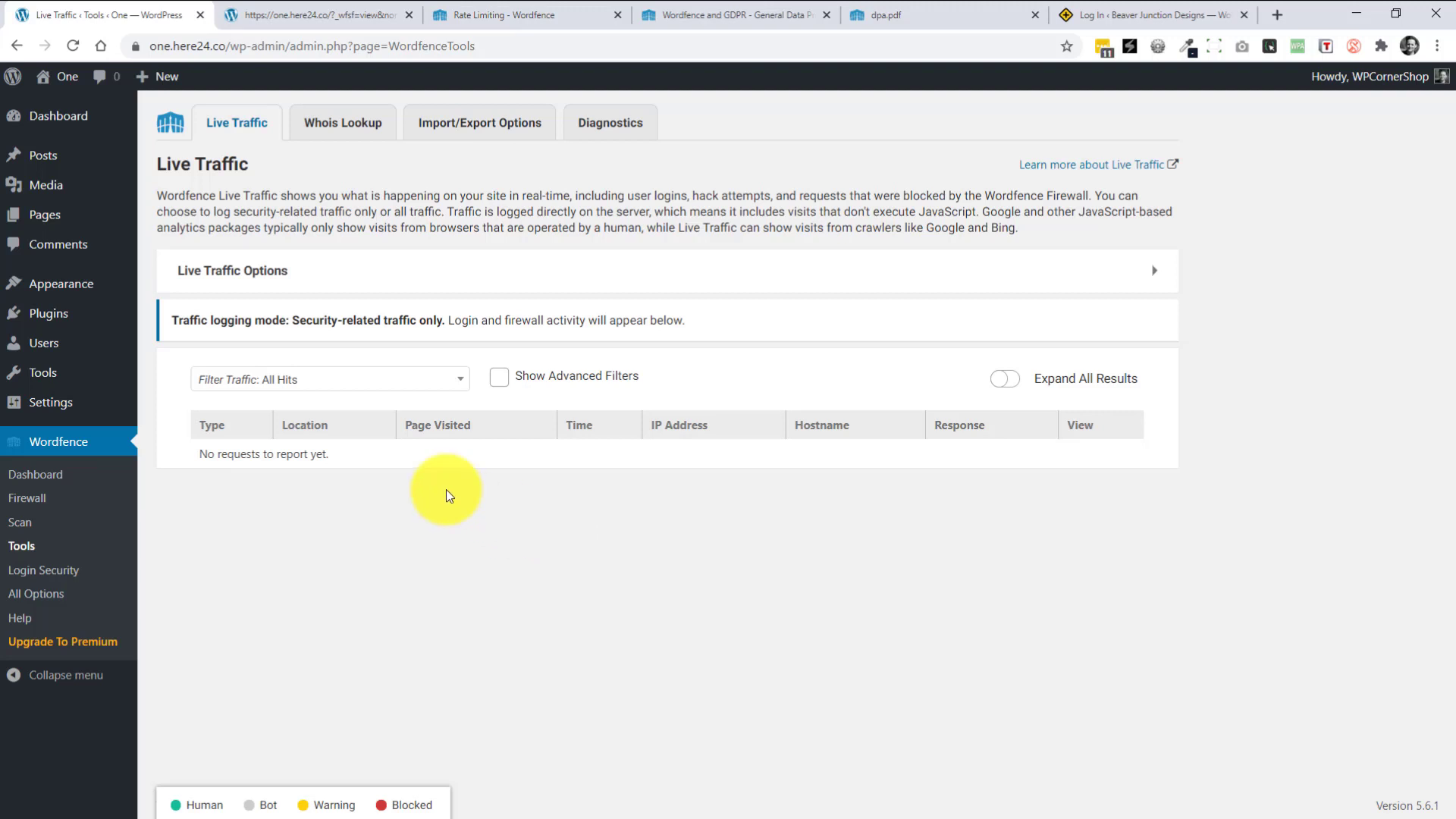
pyautogui.click(331, 124)
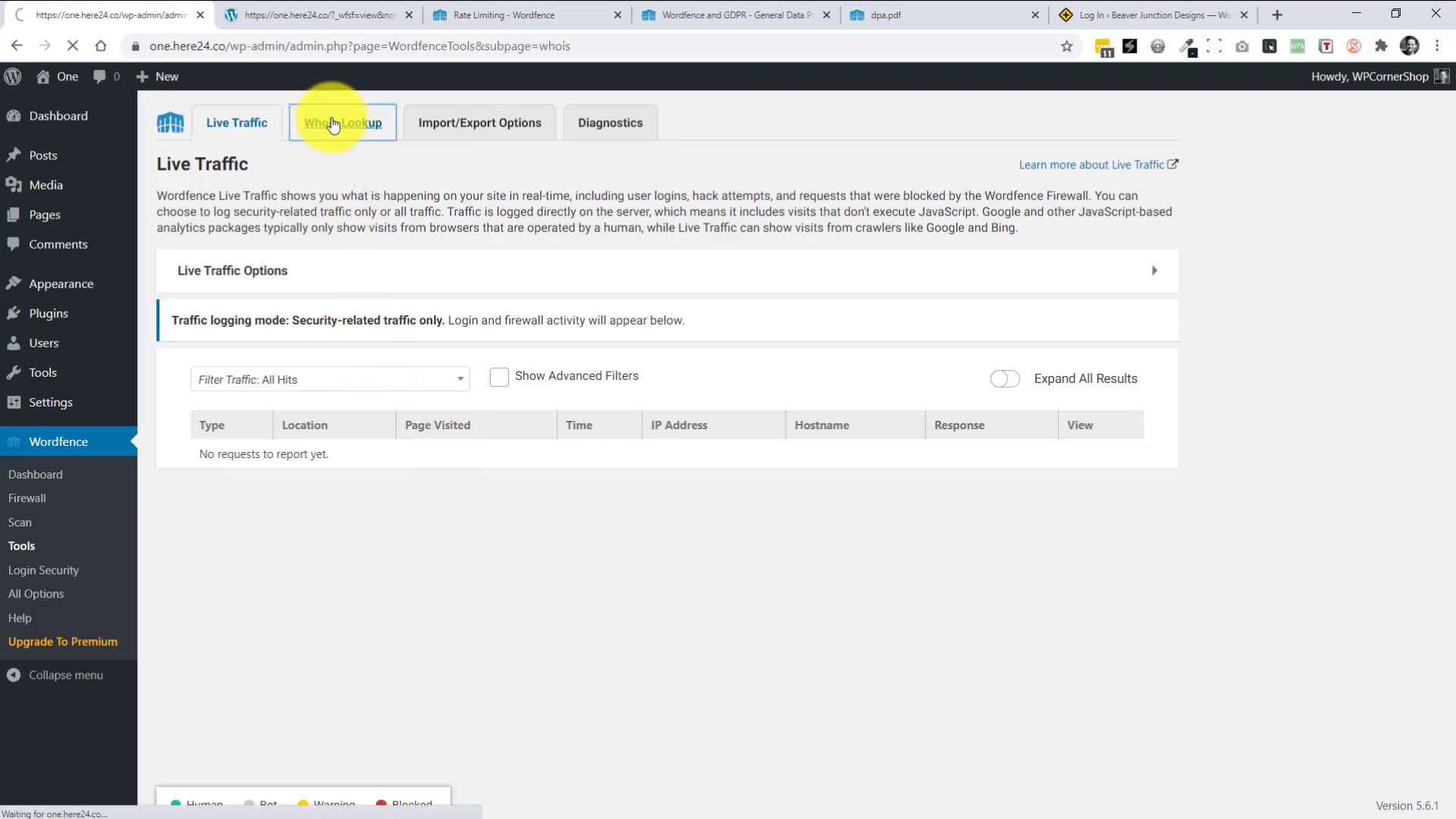
pyautogui.click(450, 130)
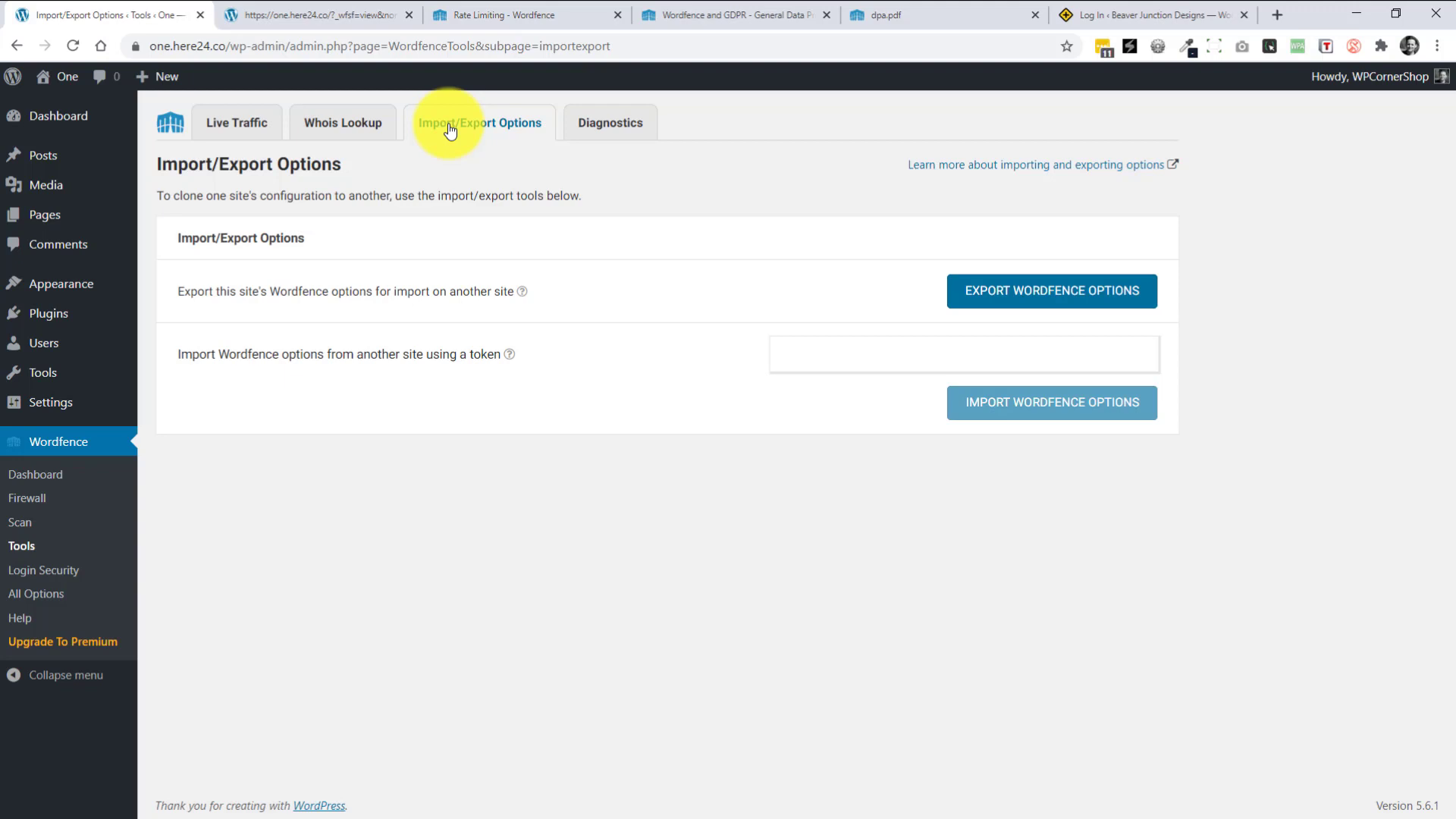
# - Open Wordfence Diagnostics, expand the PHP Environment section, and examine its checks and the other diagnostic sections
pyautogui.click(595, 133)
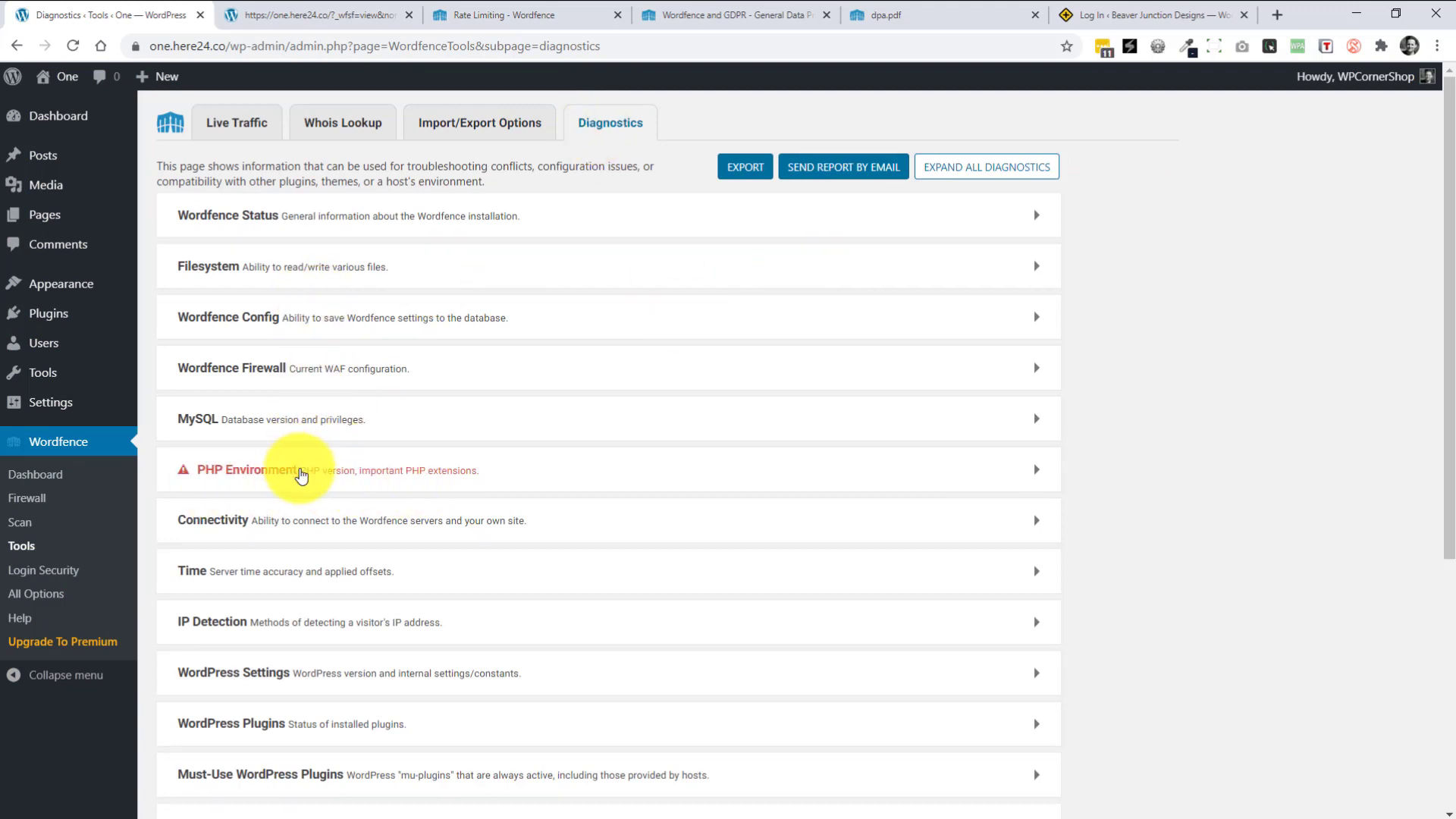
pyautogui.click(1035, 473)
pyautogui.moveTo(1449, 374); pyautogui.dragTo(1453, 432)
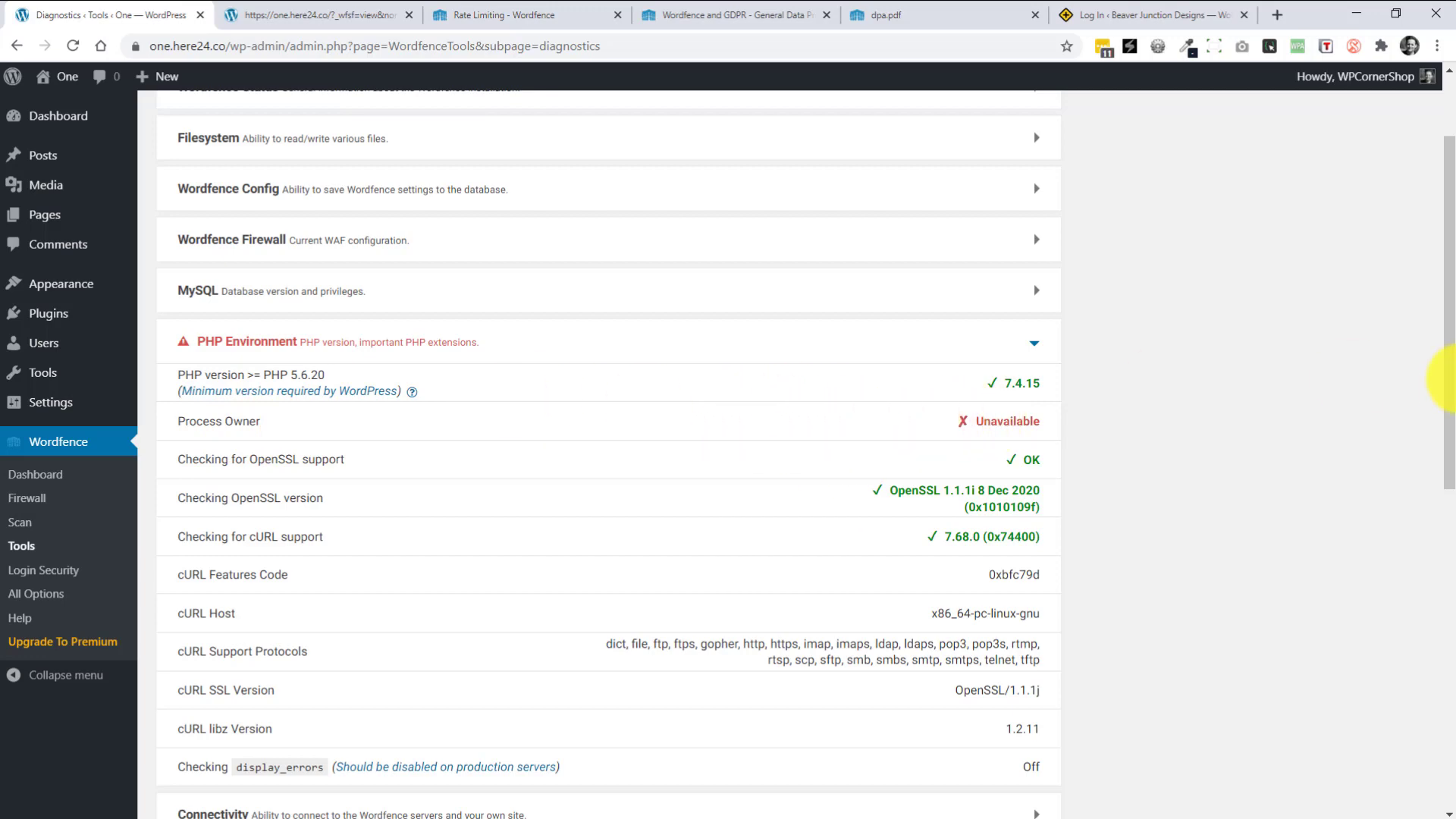
pyautogui.moveTo(1446, 417); pyautogui.dragTo(1453, 239)
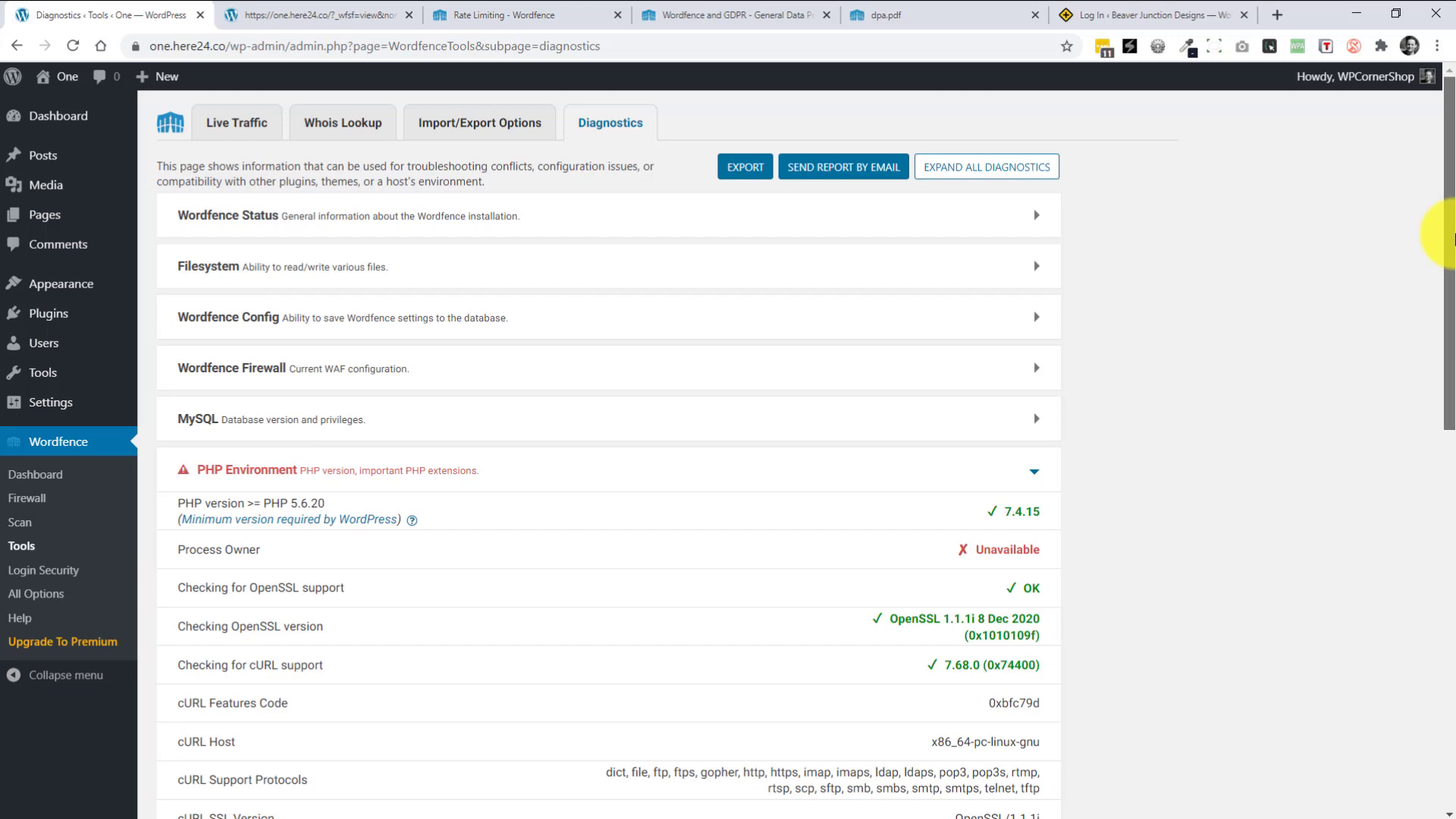
pyautogui.scroll(-1, 1433, 334)
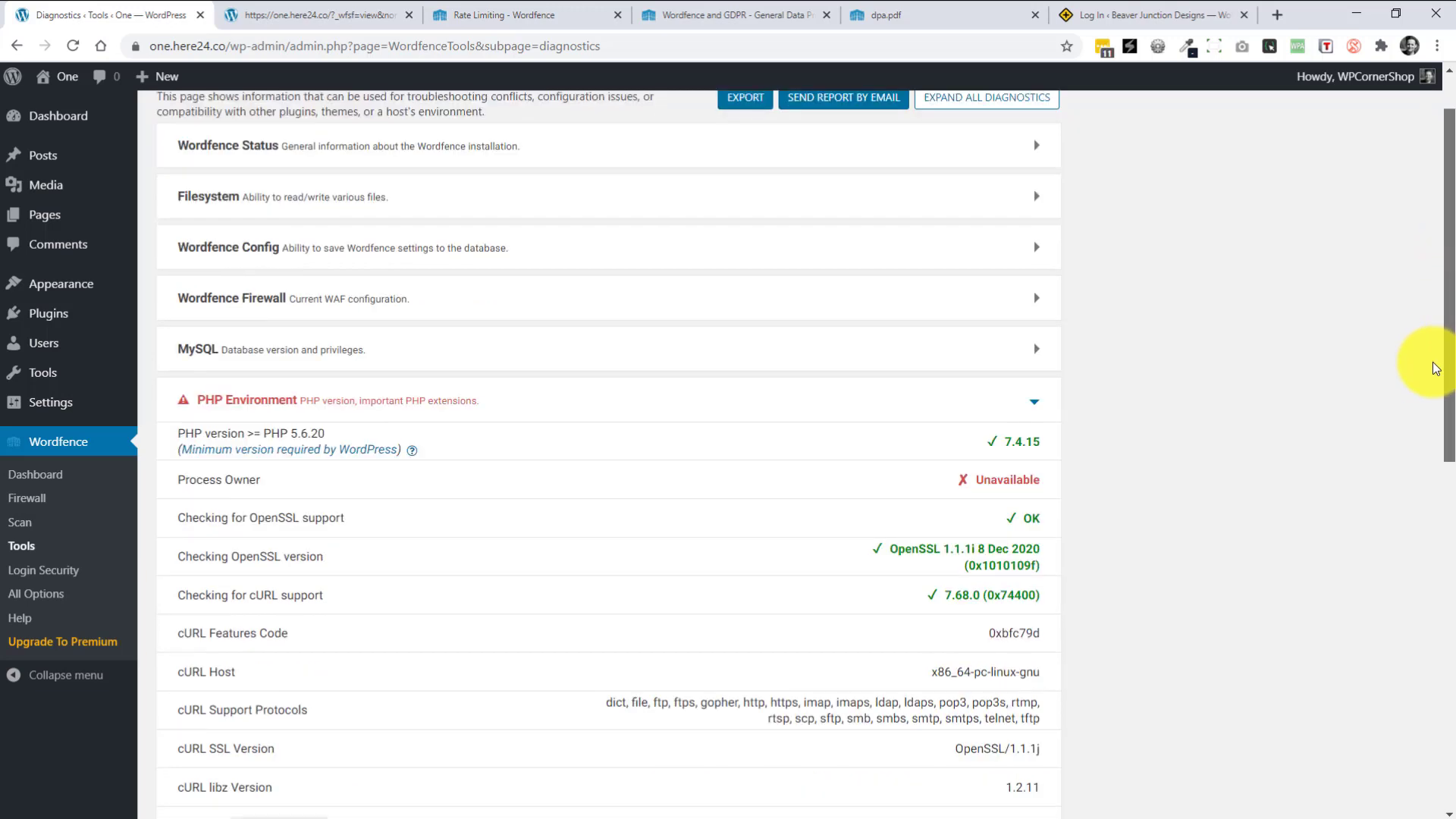
pyautogui.scroll(-2, 1421, 442)
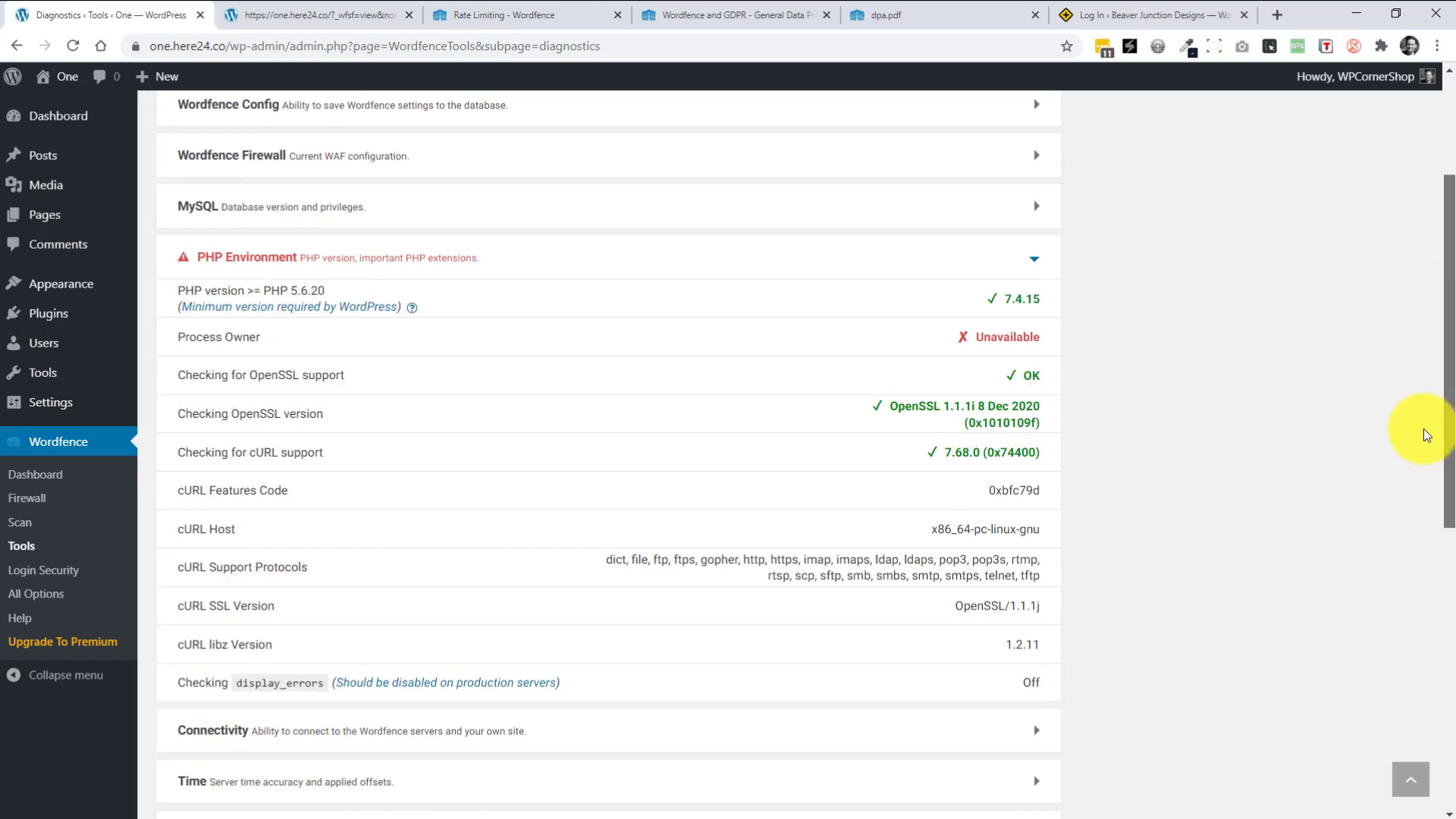
pyautogui.scroll(-2, 1415, 488)
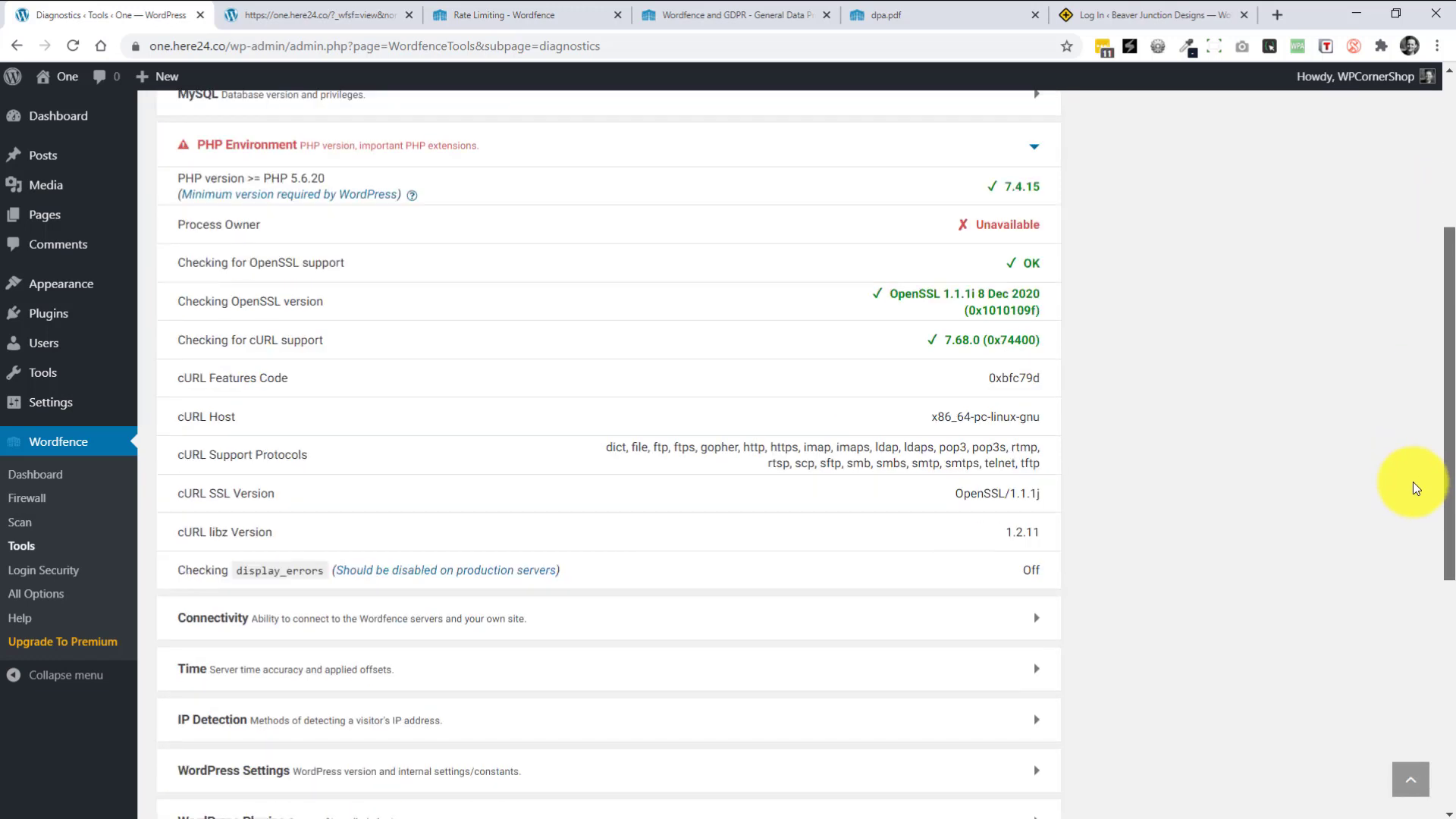
# - Open the Wordfence Login Security page and go through its two-factor authentication introductory tour to the end
pyautogui.click(46, 575)
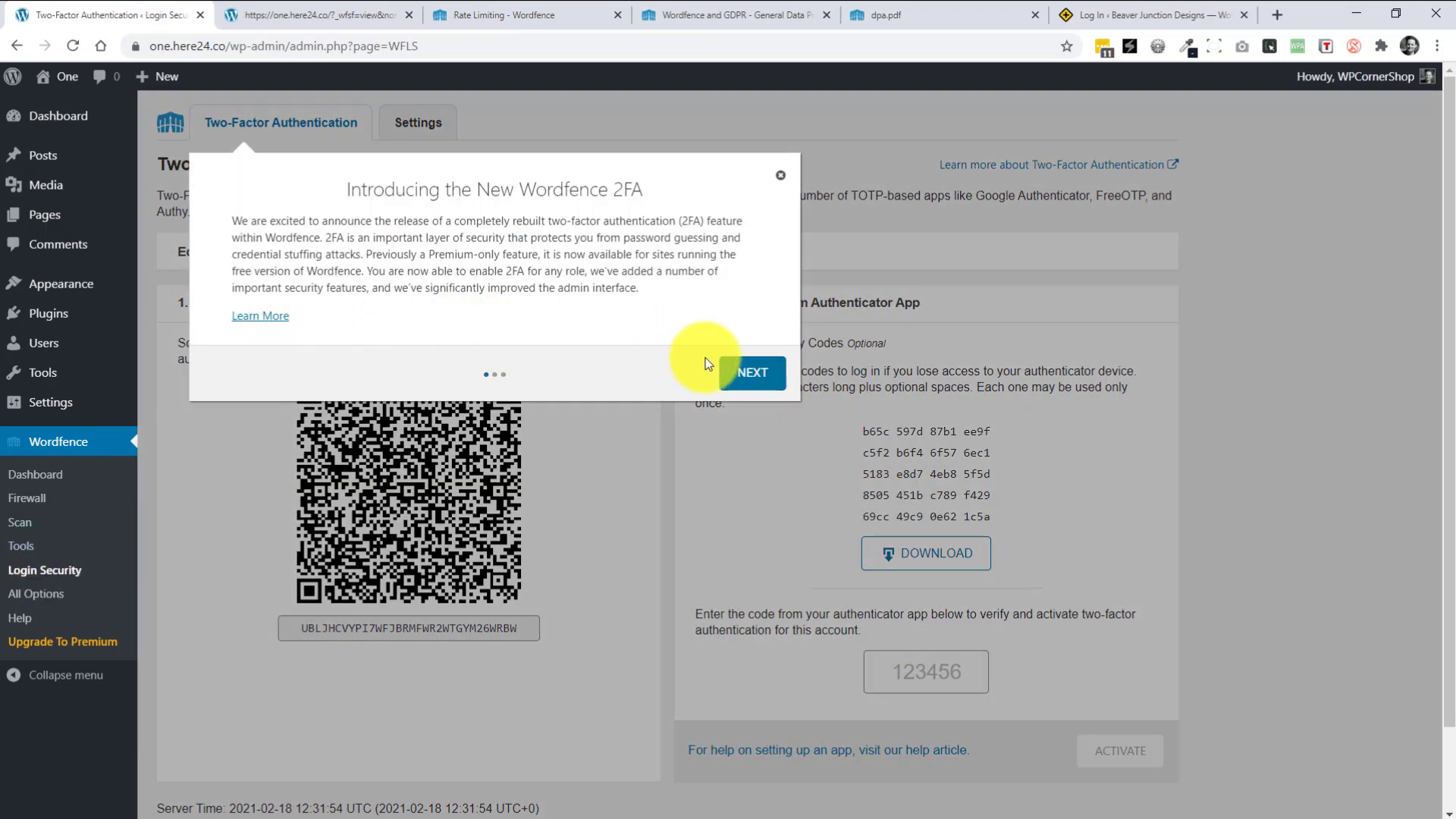
pyautogui.click(749, 372)
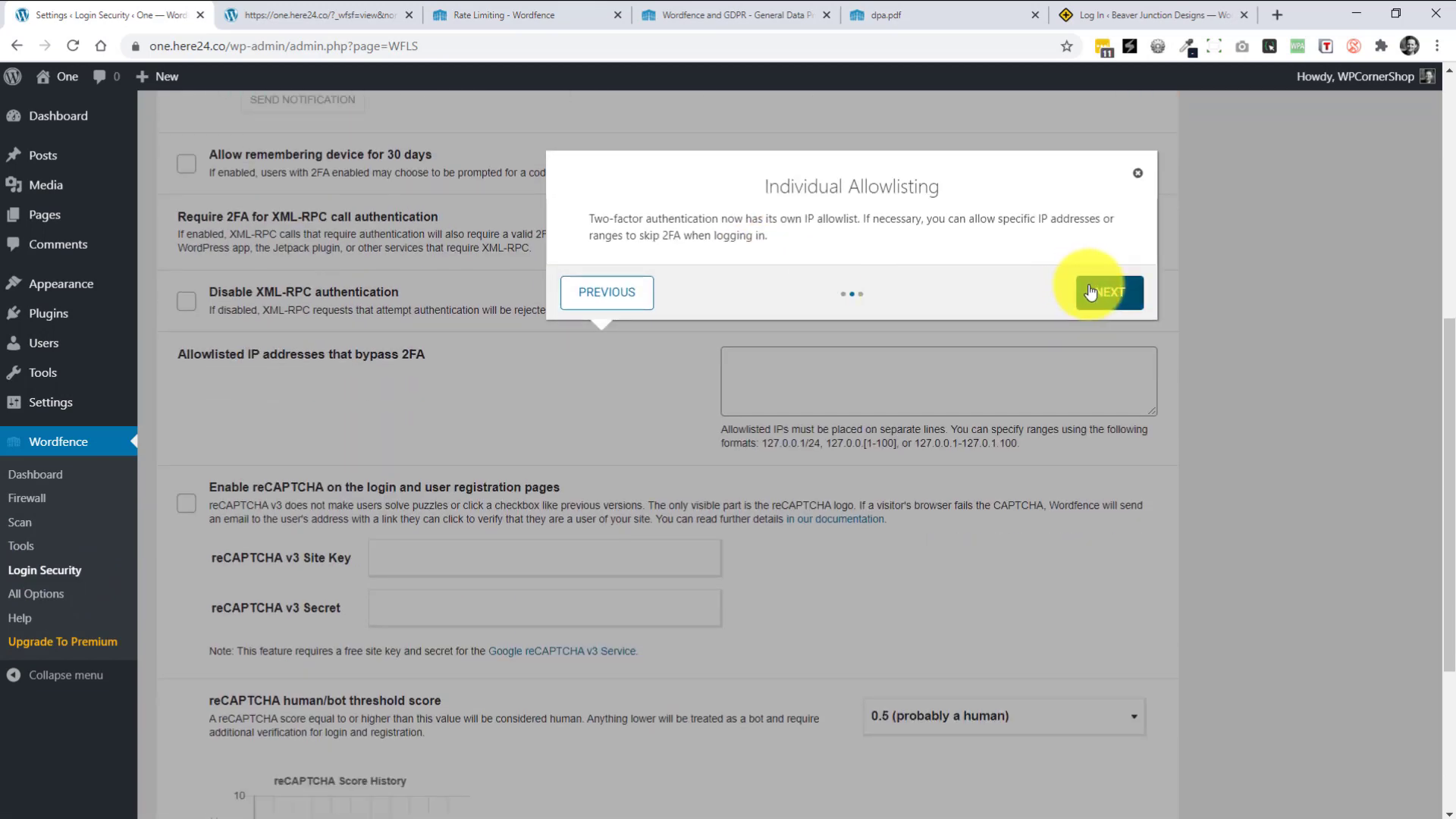
pyautogui.click(1090, 292)
pyautogui.click(741, 334)
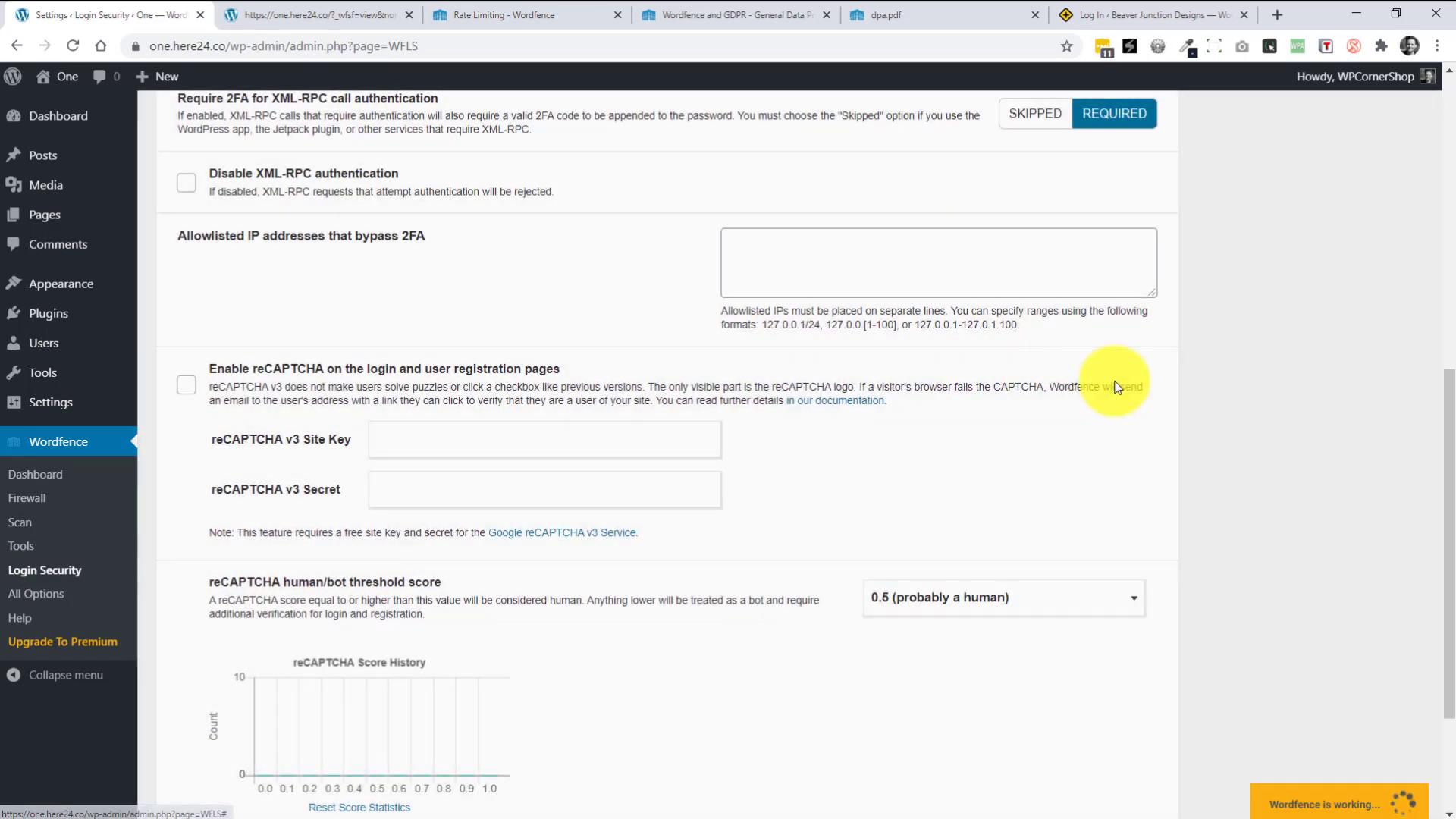
# - Examine the Login Security settings for 2FA roles and the Two-Factor Authentication setup page, and return to the settings
pyautogui.moveTo(1448, 390); pyautogui.dragTo(1421, 98)
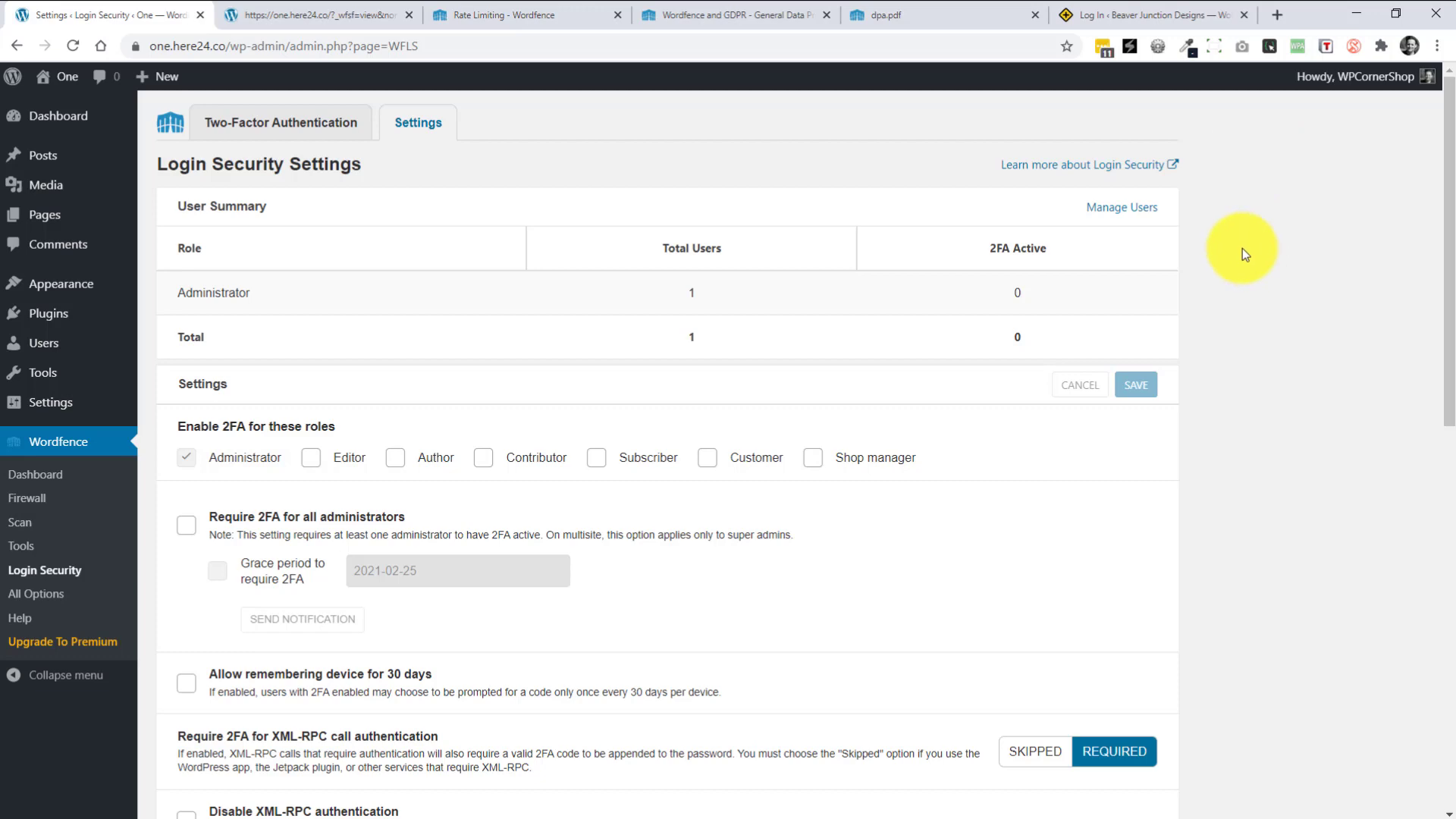
pyautogui.click(303, 122)
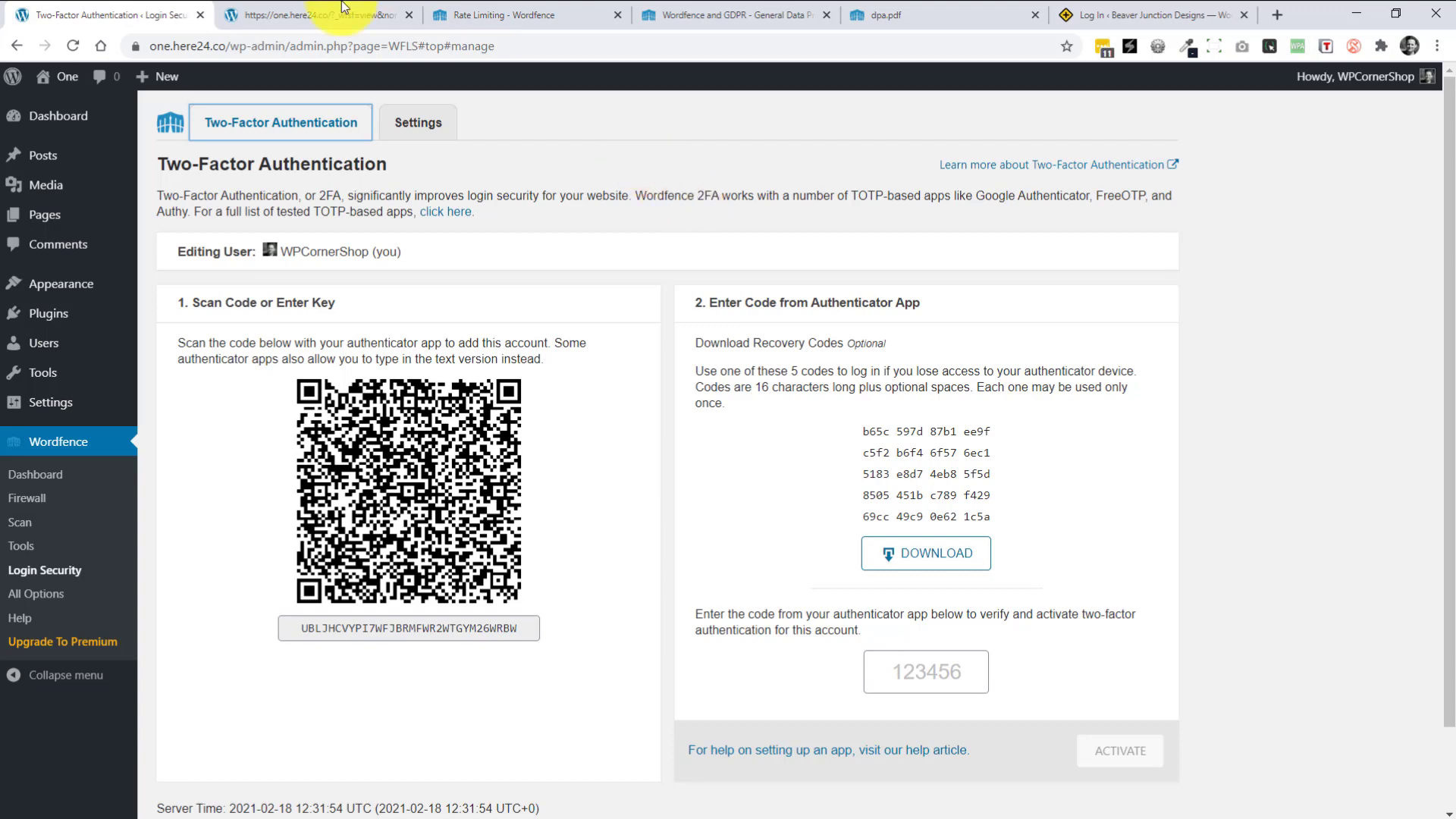
pyautogui.click(407, 123)
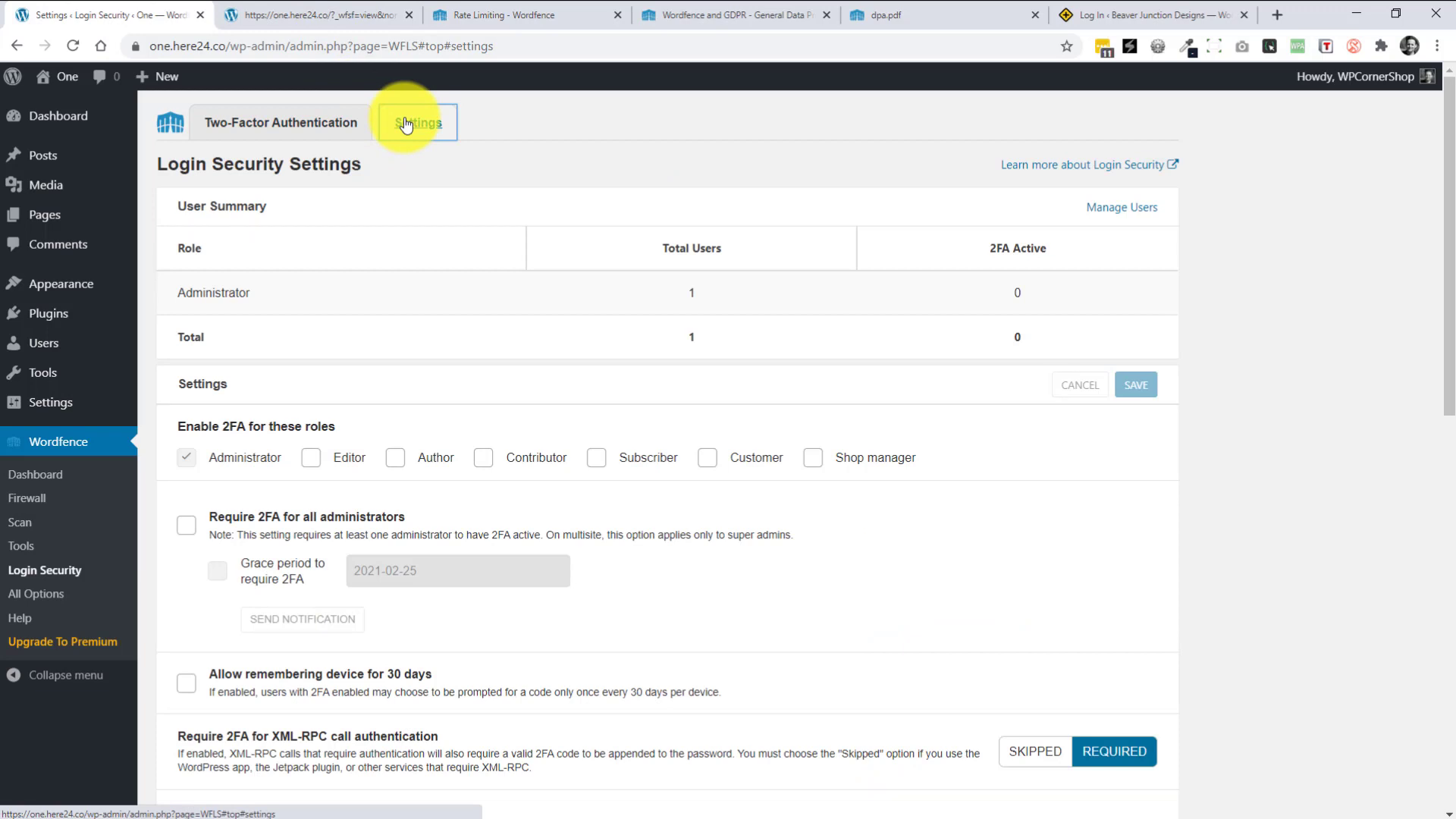
# - Open the Wordfence All Options page and expand View Customization to examine its menu item display options
pyautogui.click(50, 598)
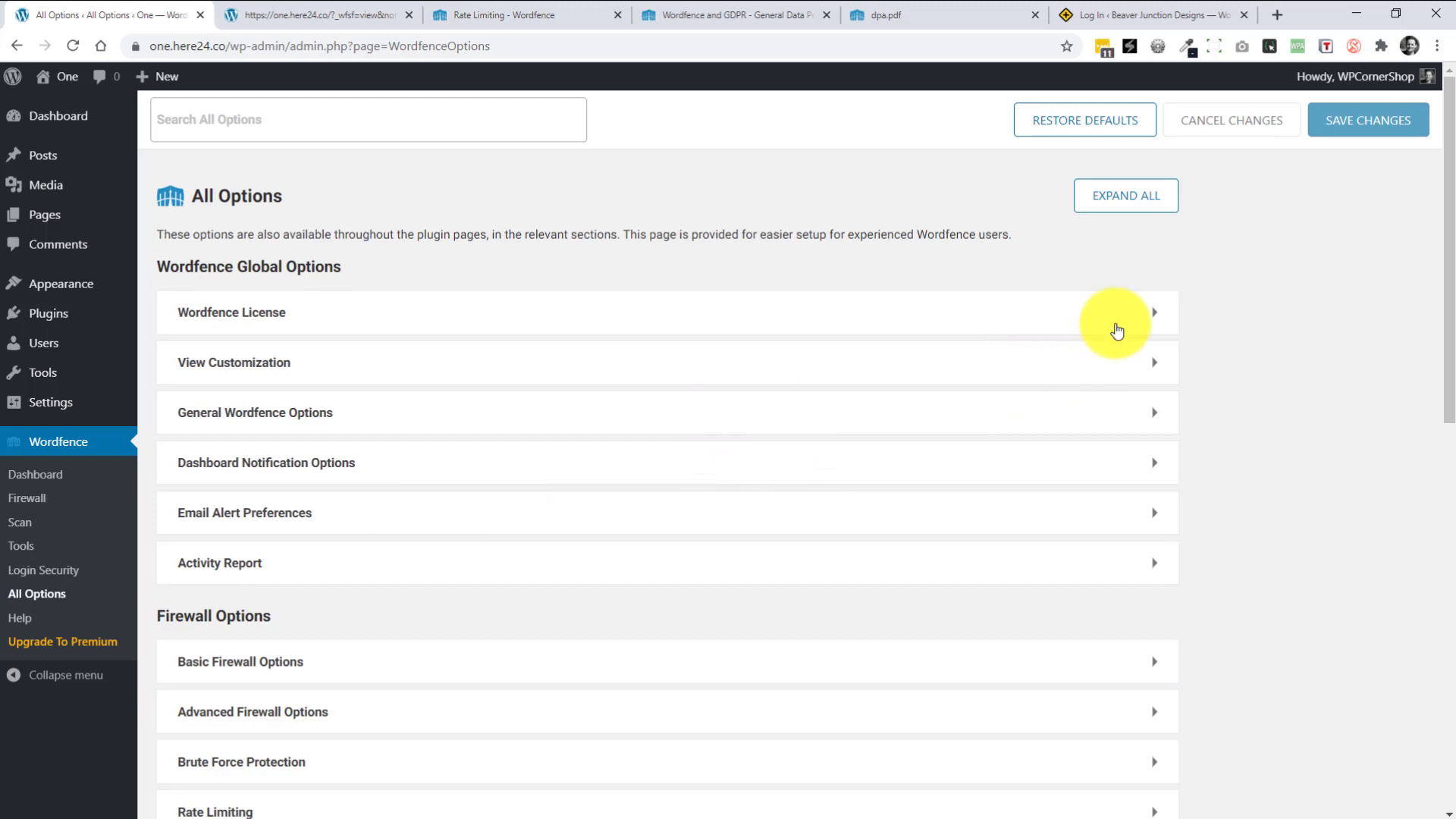
pyautogui.click(1151, 373)
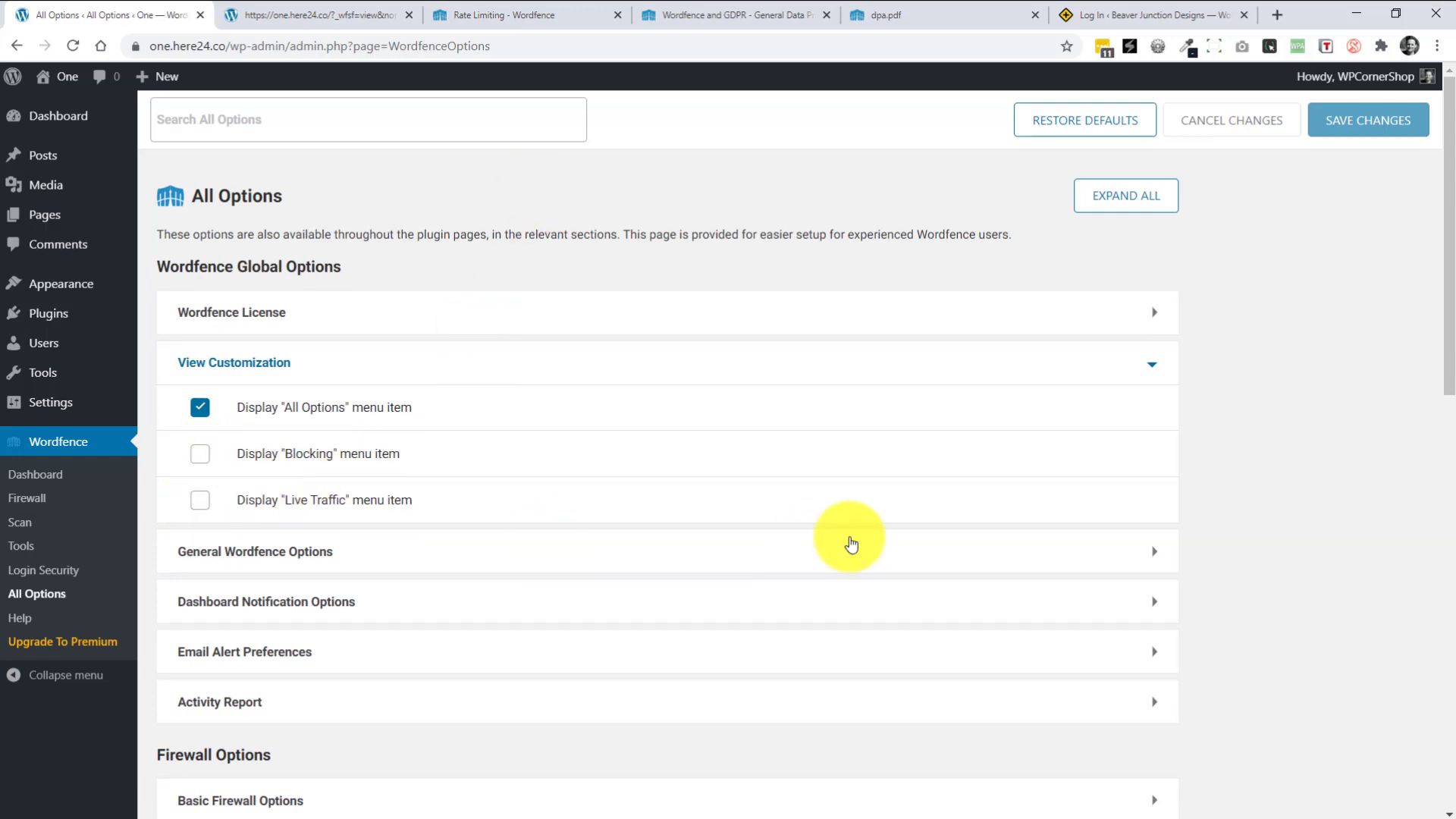
# - Under General Wordfence Options, enable deletion of Wordfence tables and data on deactivation, and save the changes
pyautogui.click(1136, 561)
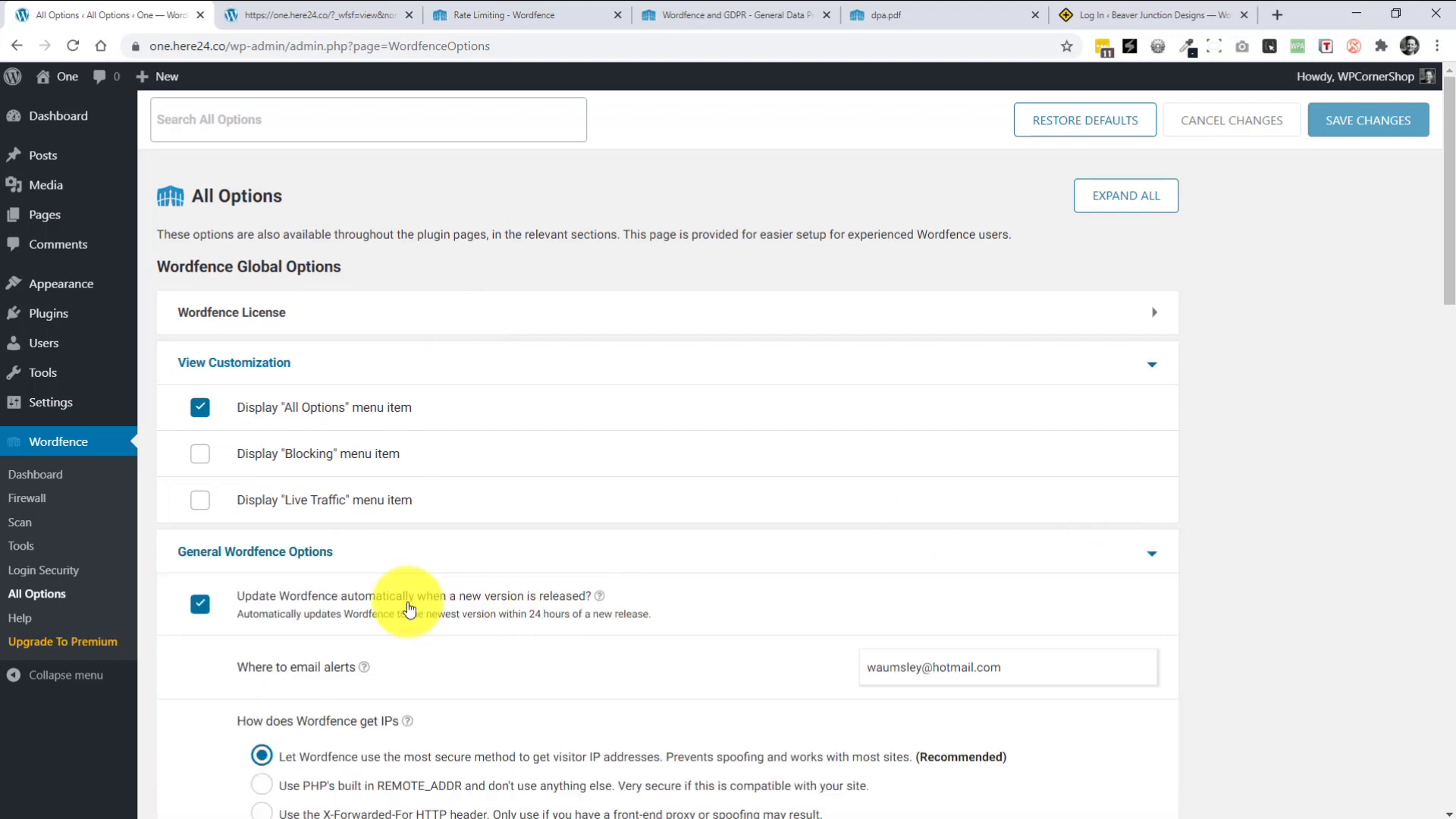
pyautogui.moveTo(1447, 292); pyautogui.dragTo(1452, 409)
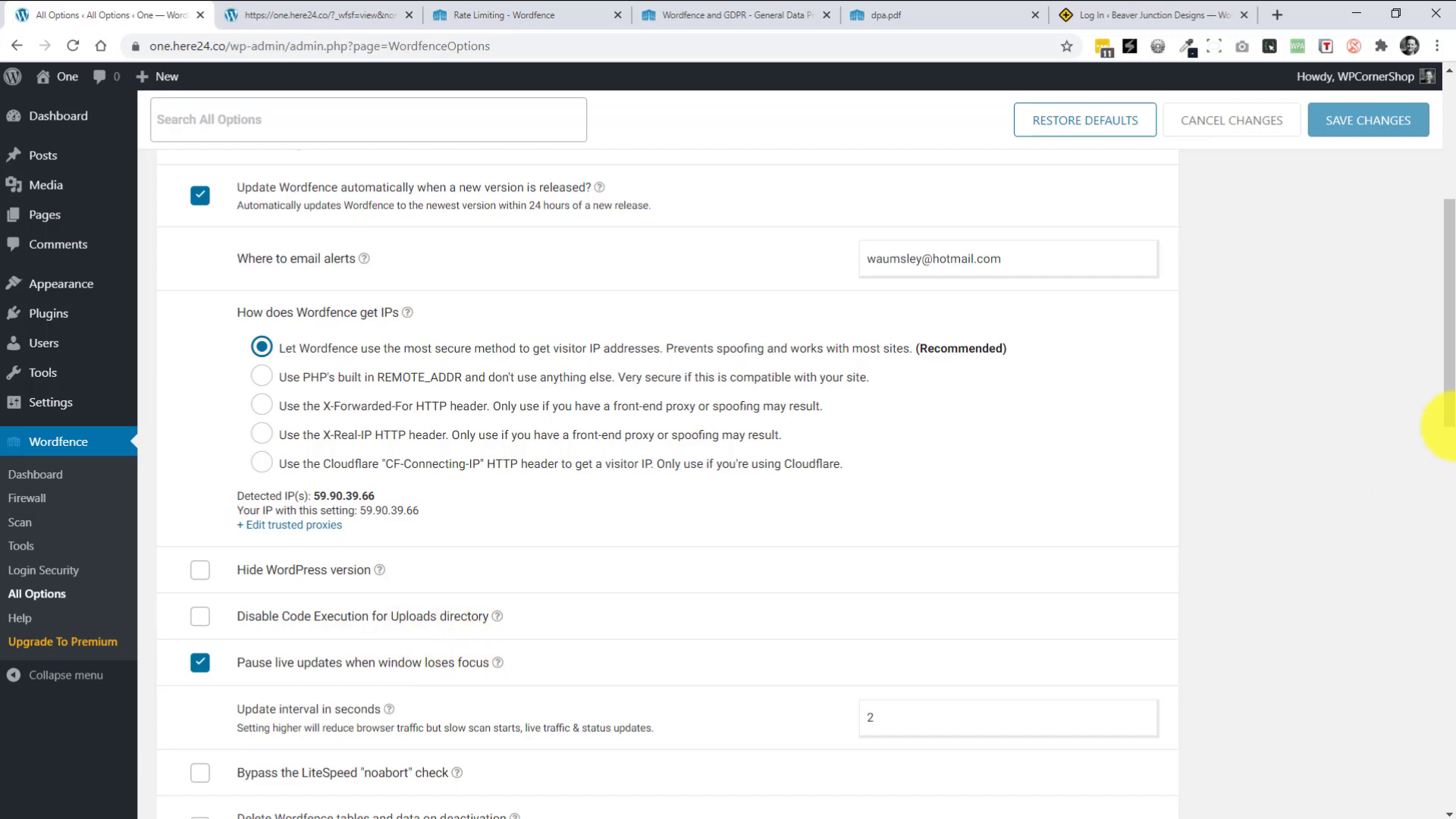
pyautogui.moveTo(1448, 425); pyautogui.dragTo(1449, 502)
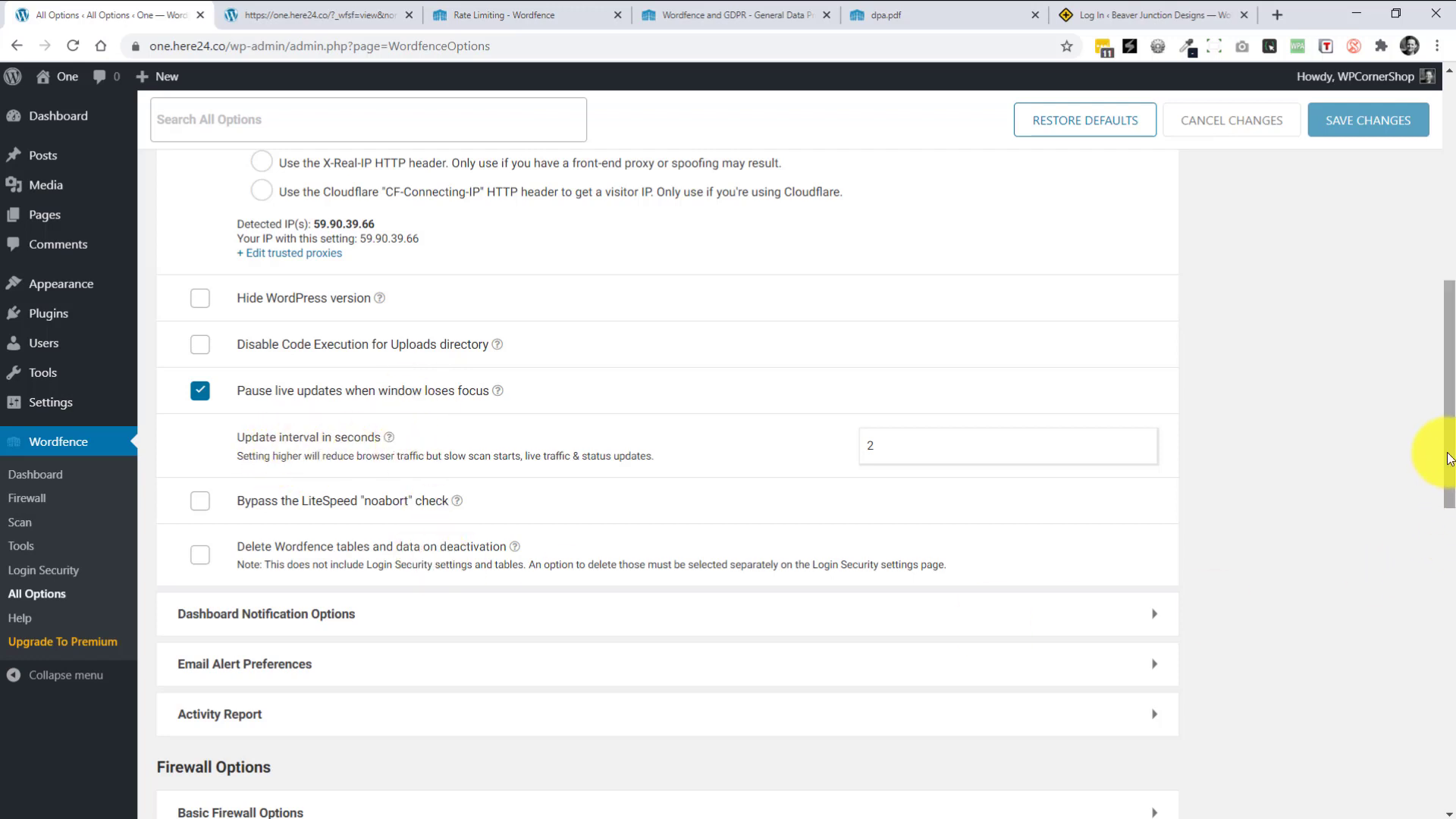
pyautogui.moveTo(1449, 470); pyautogui.dragTo(1447, 535)
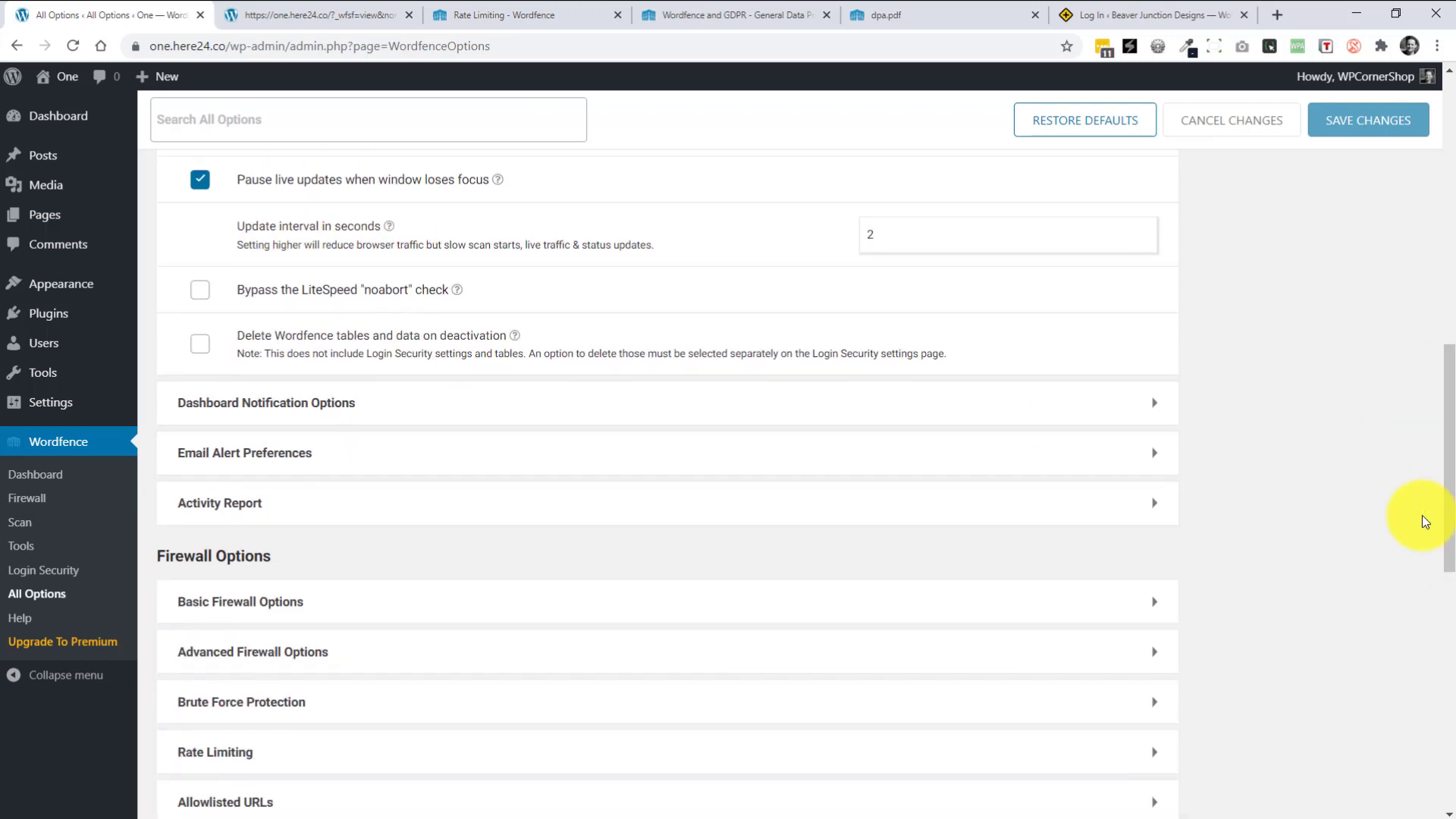
pyautogui.click(201, 345)
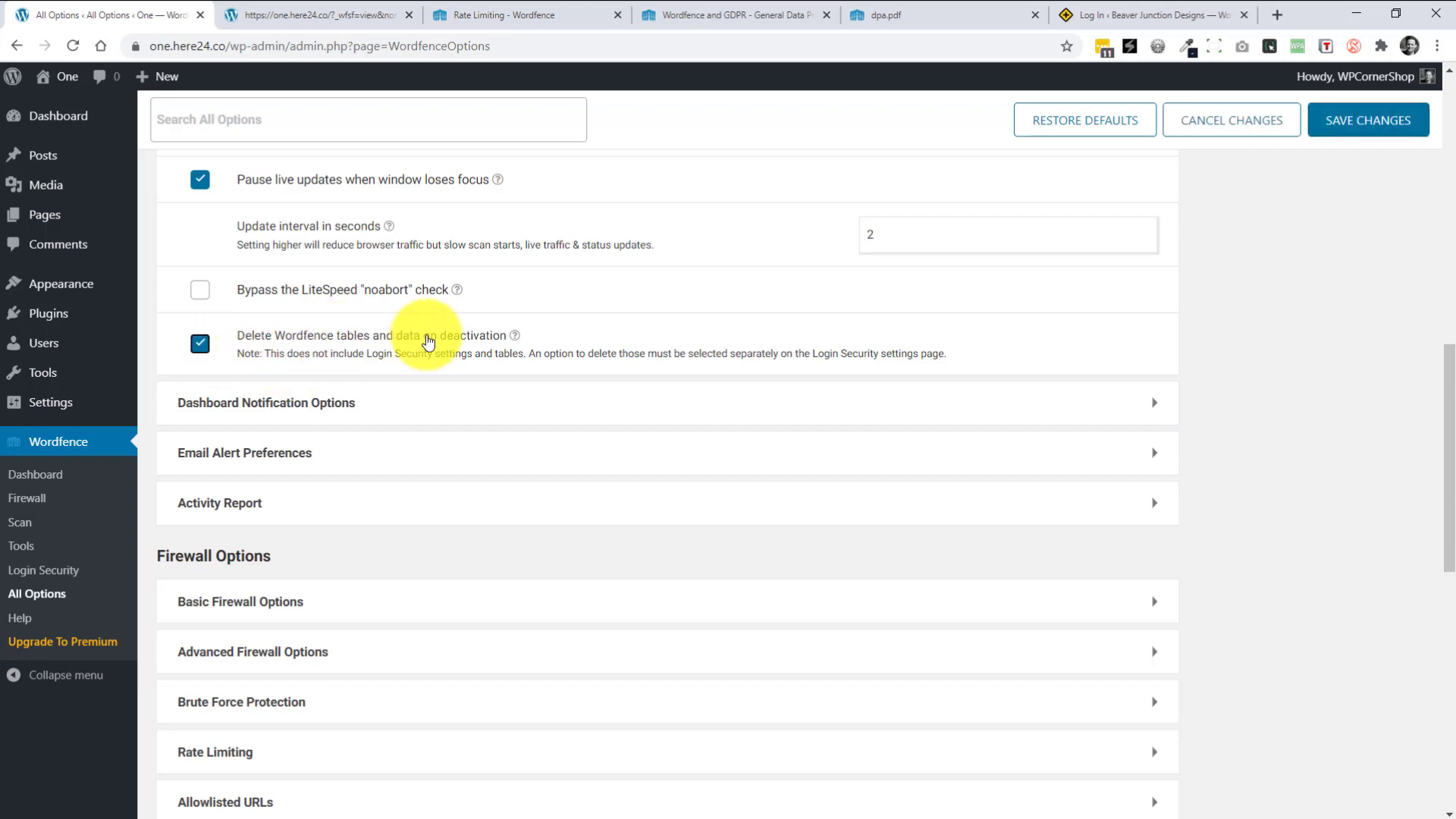
pyautogui.click(1357, 122)
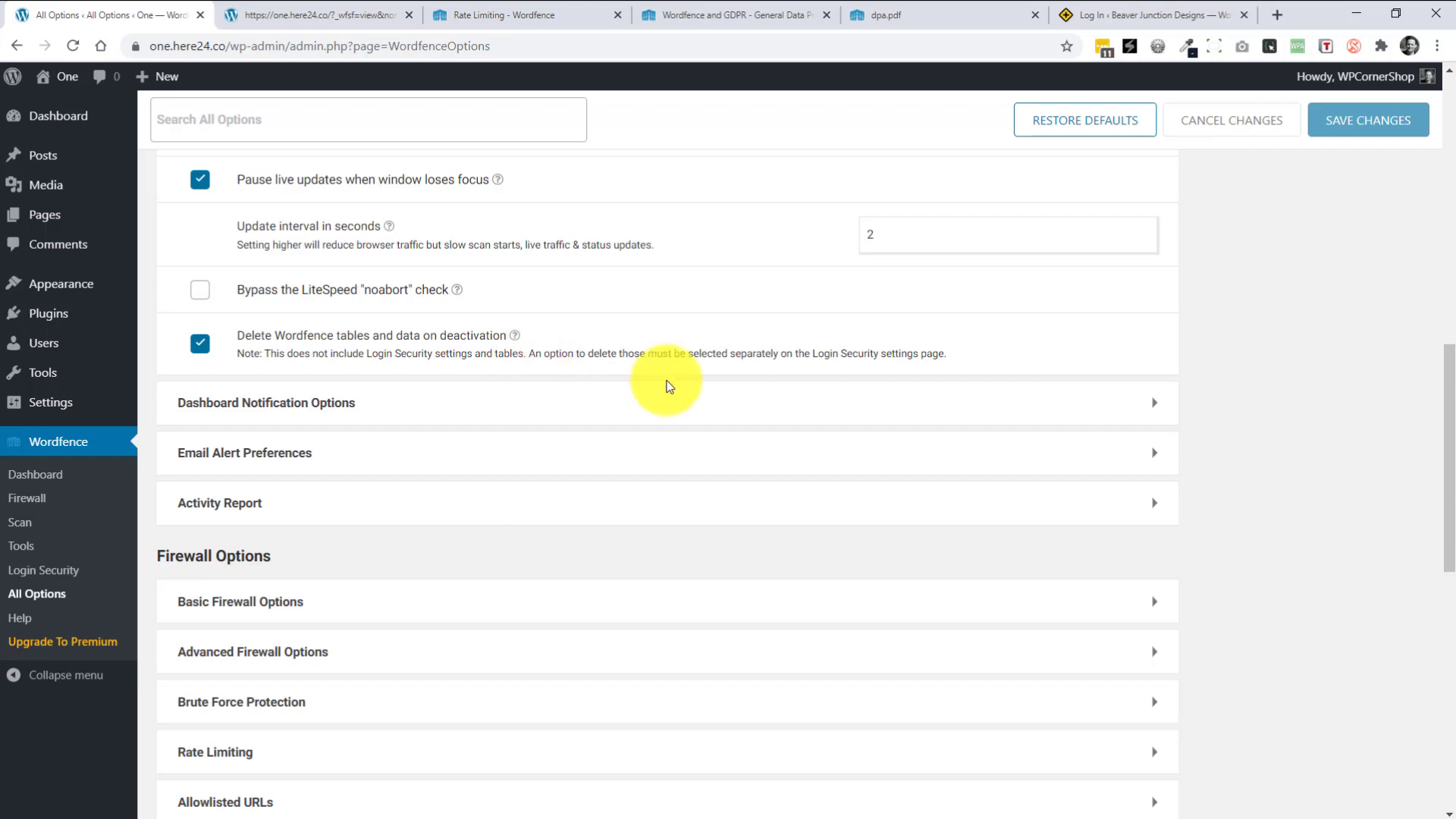
# - Expand Dashboard Notification Options and Email Alert Preferences, and examine their notification and alert settings
pyautogui.click(721, 405)
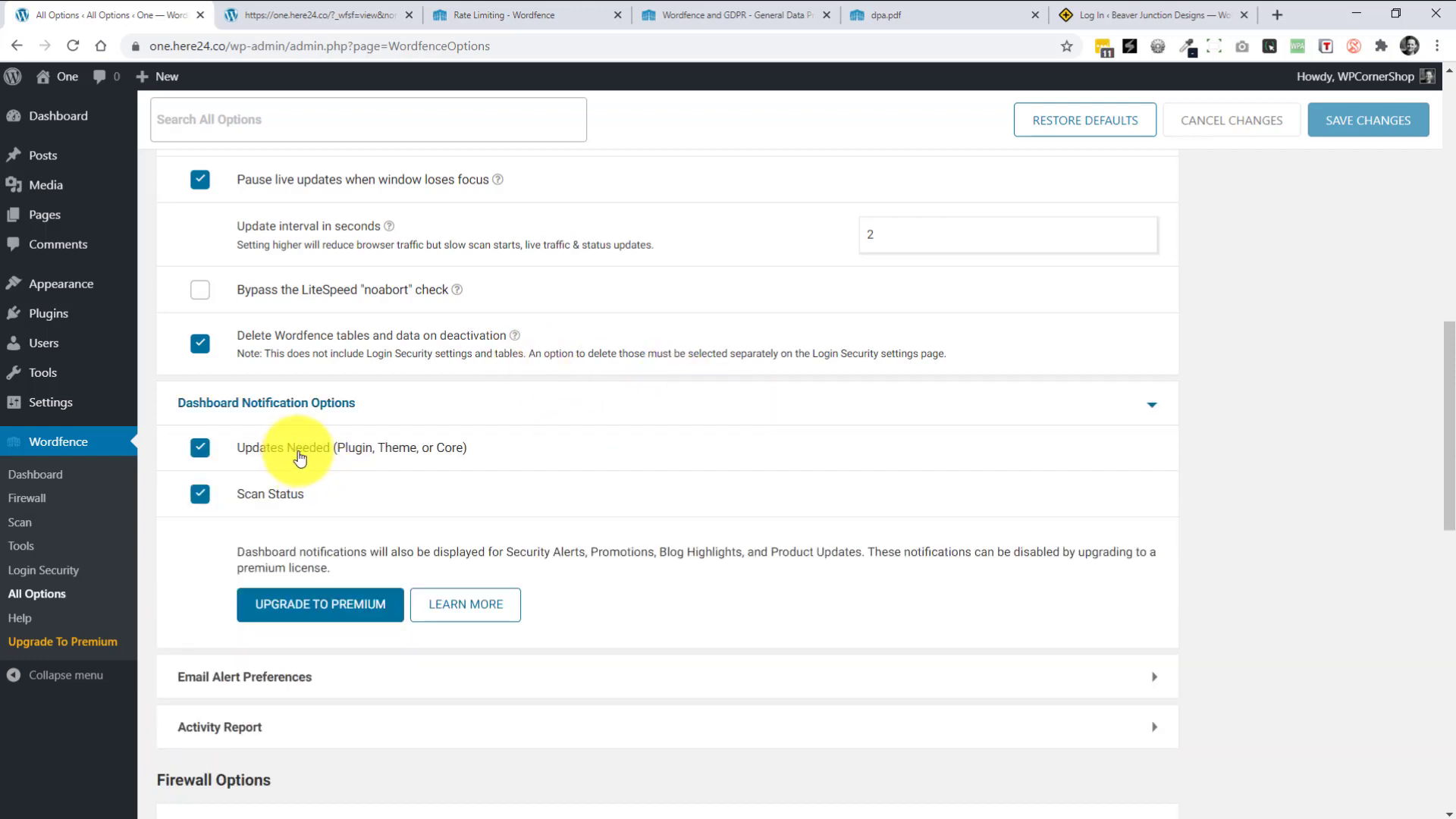
pyautogui.moveTo(1449, 424); pyautogui.dragTo(1440, 515)
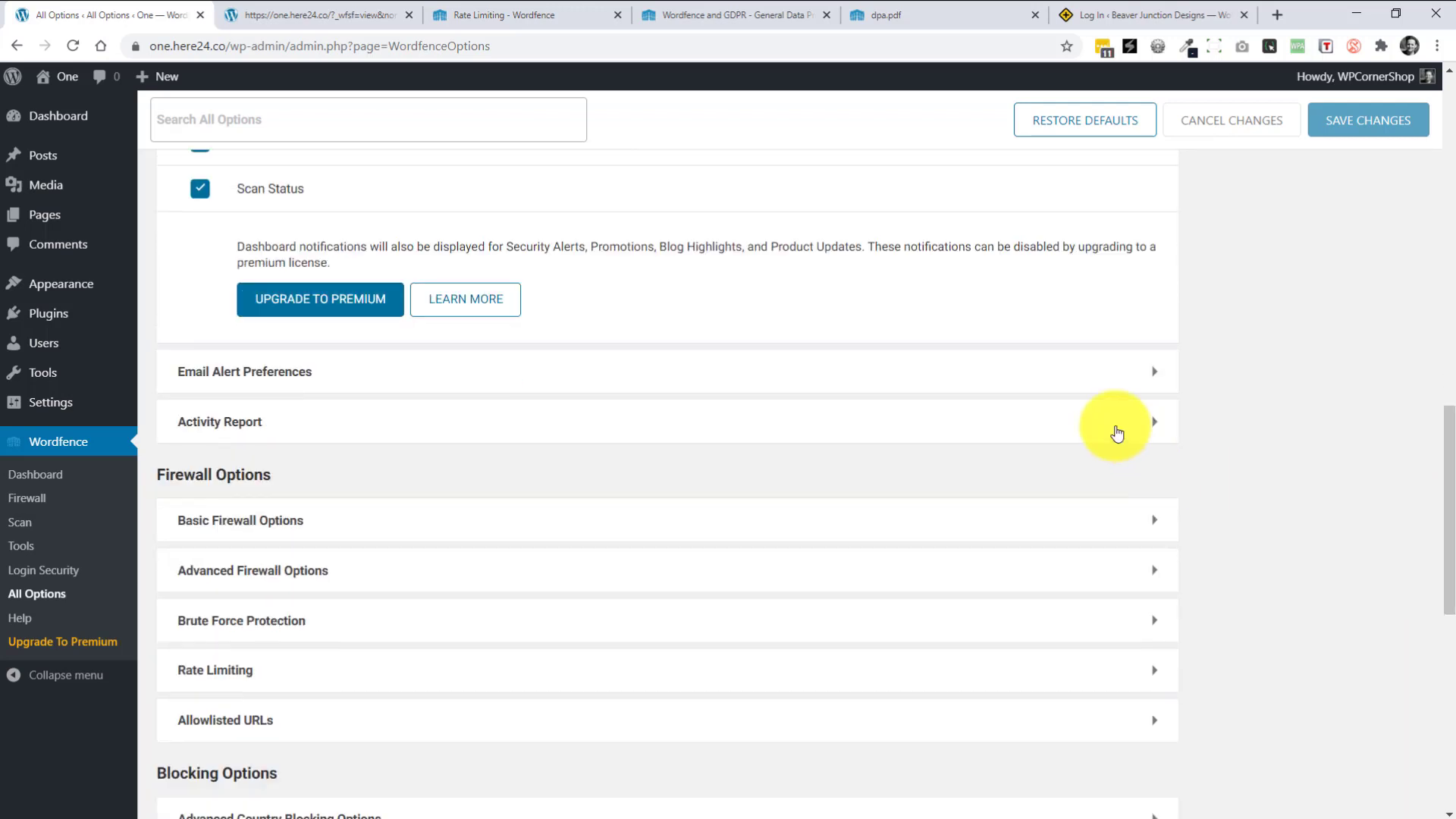
pyautogui.click(1152, 377)
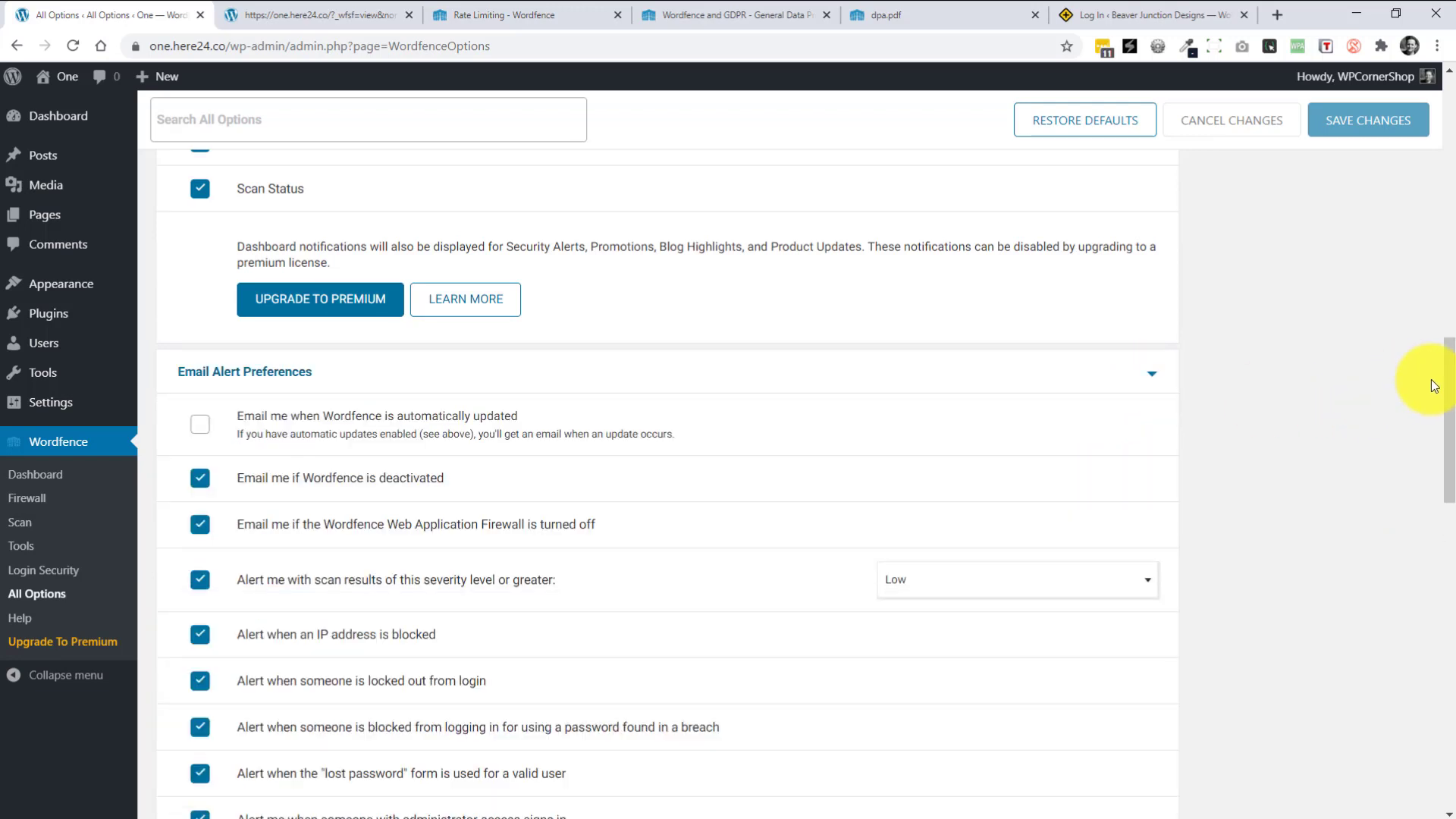
pyautogui.moveTo(1431, 379); pyautogui.dragTo(1431, 450)
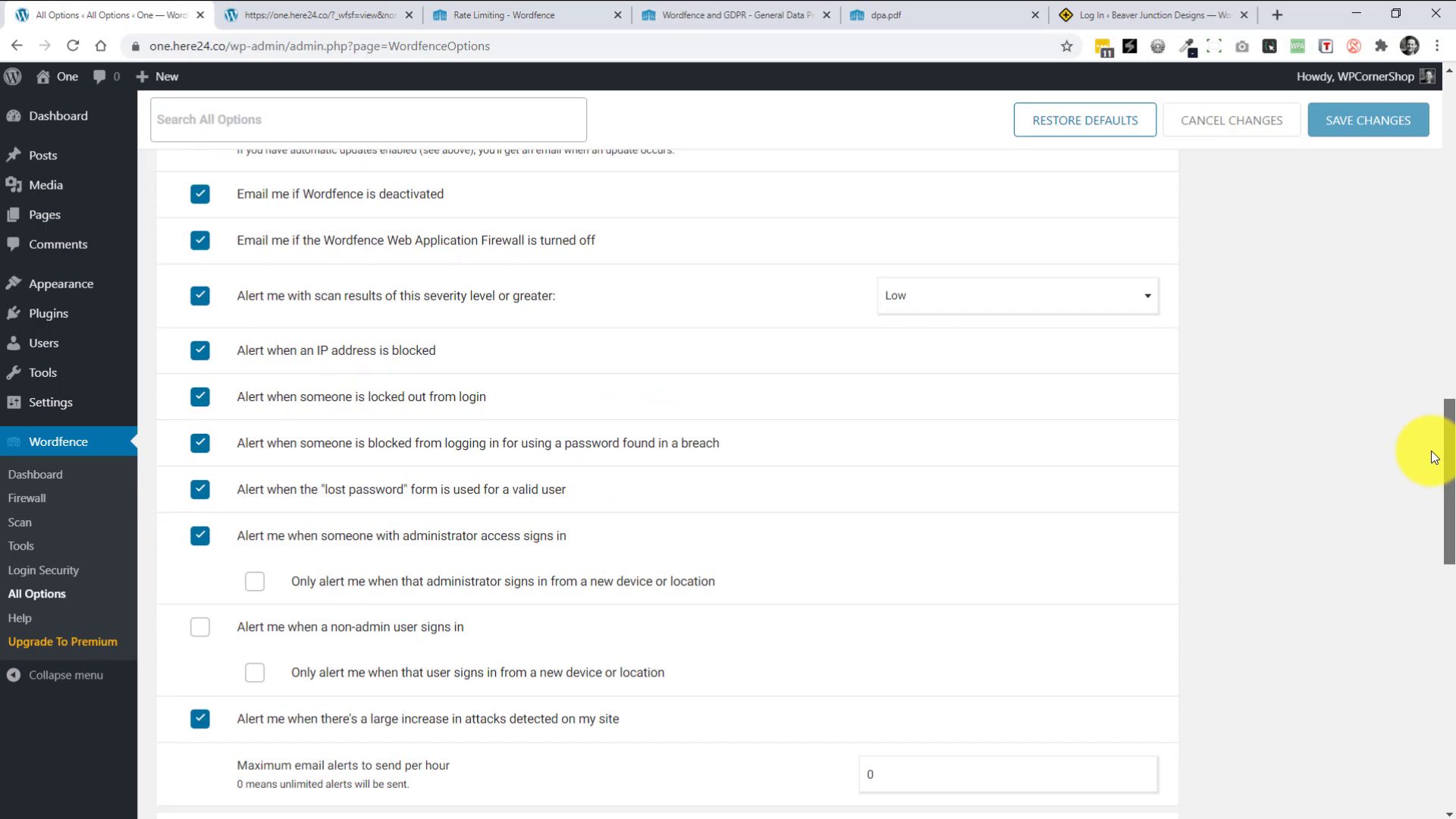
pyautogui.moveTo(1431, 451); pyautogui.dragTo(1430, 556)
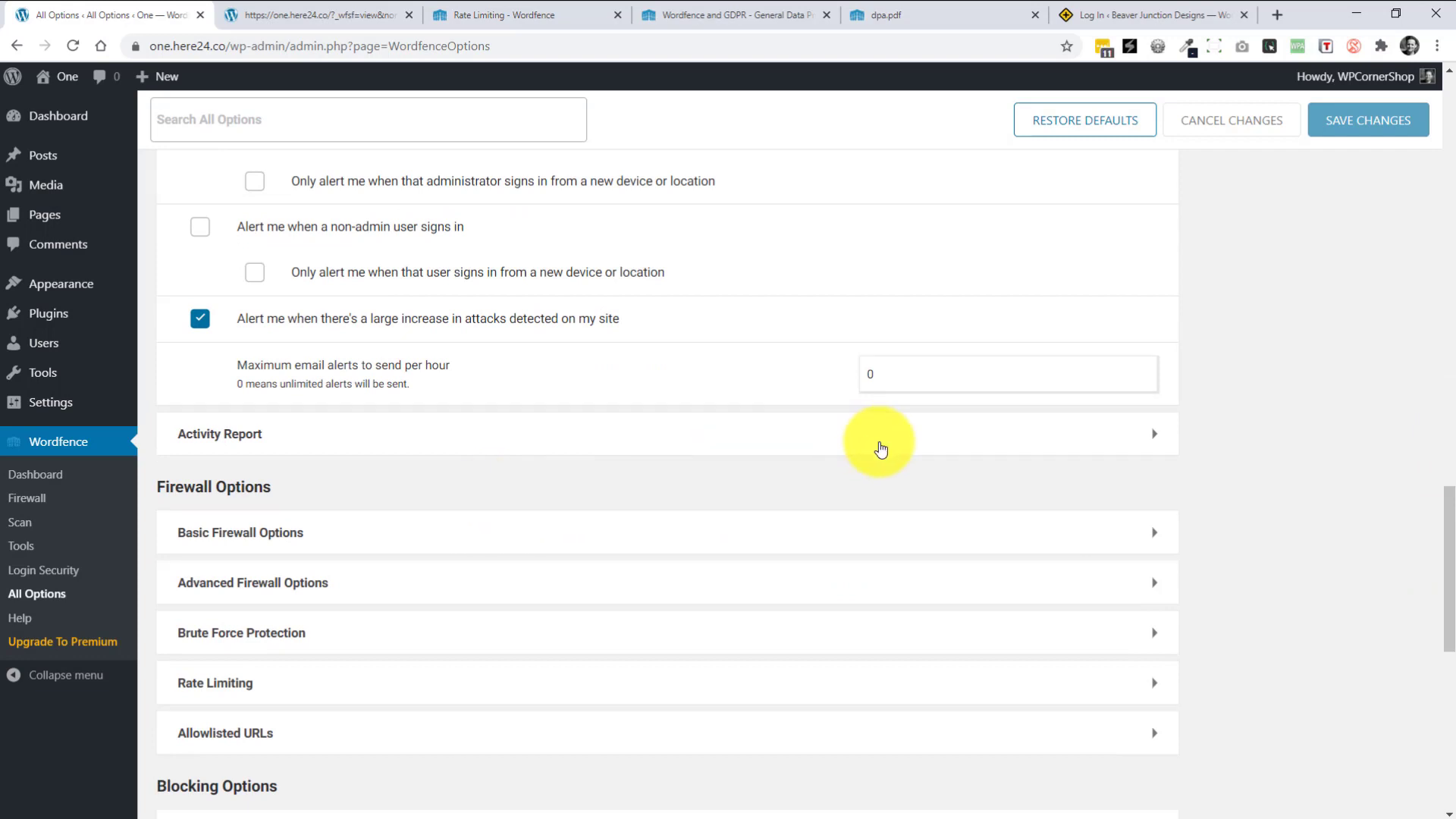
# - Expand the Activity Report and Live Traffic Options sections and examine their settings, looking over the firewall, blocking and scan sections between them
pyautogui.click(926, 445)
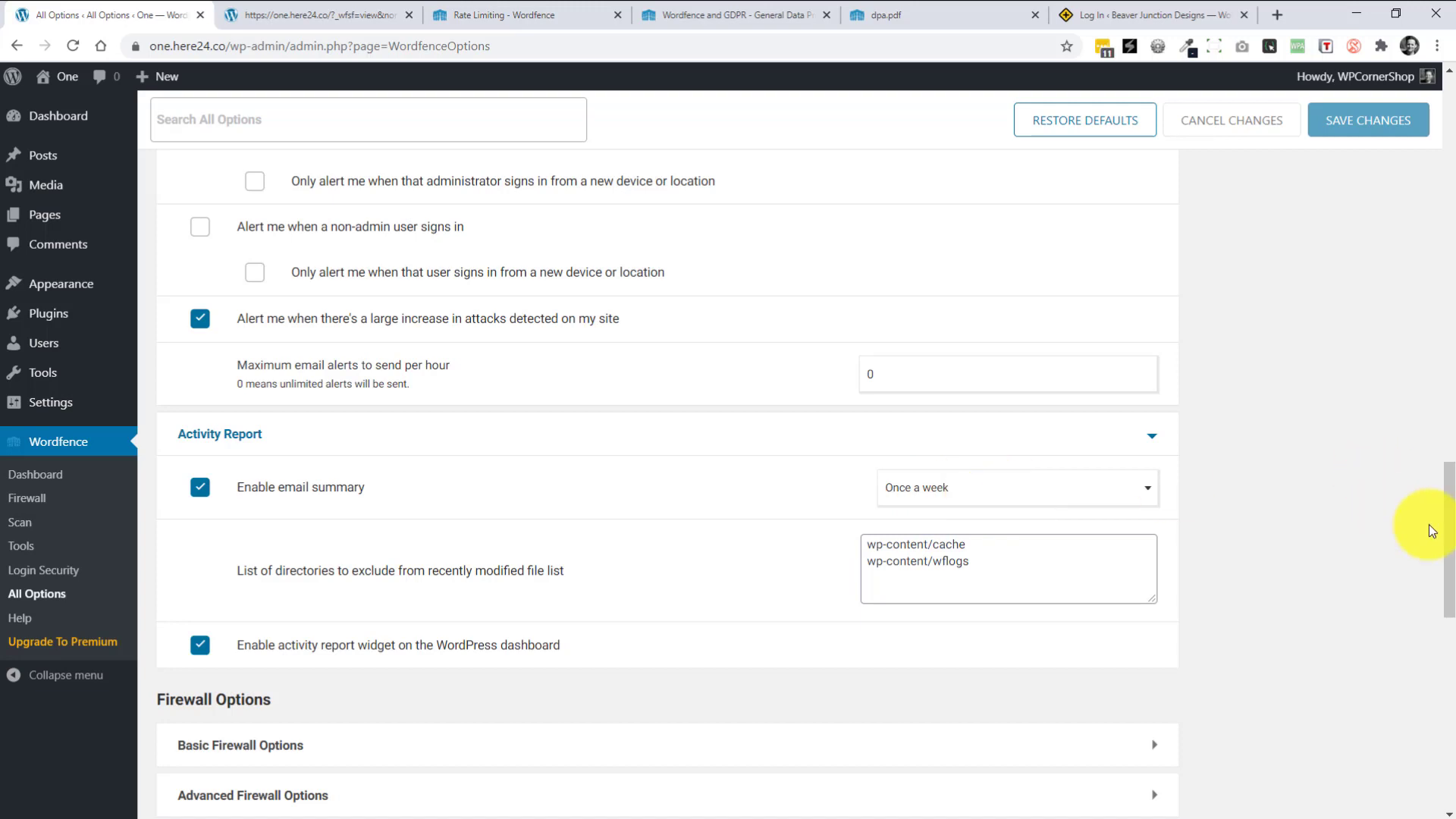
pyautogui.moveTo(1447, 506); pyautogui.dragTo(1433, 613)
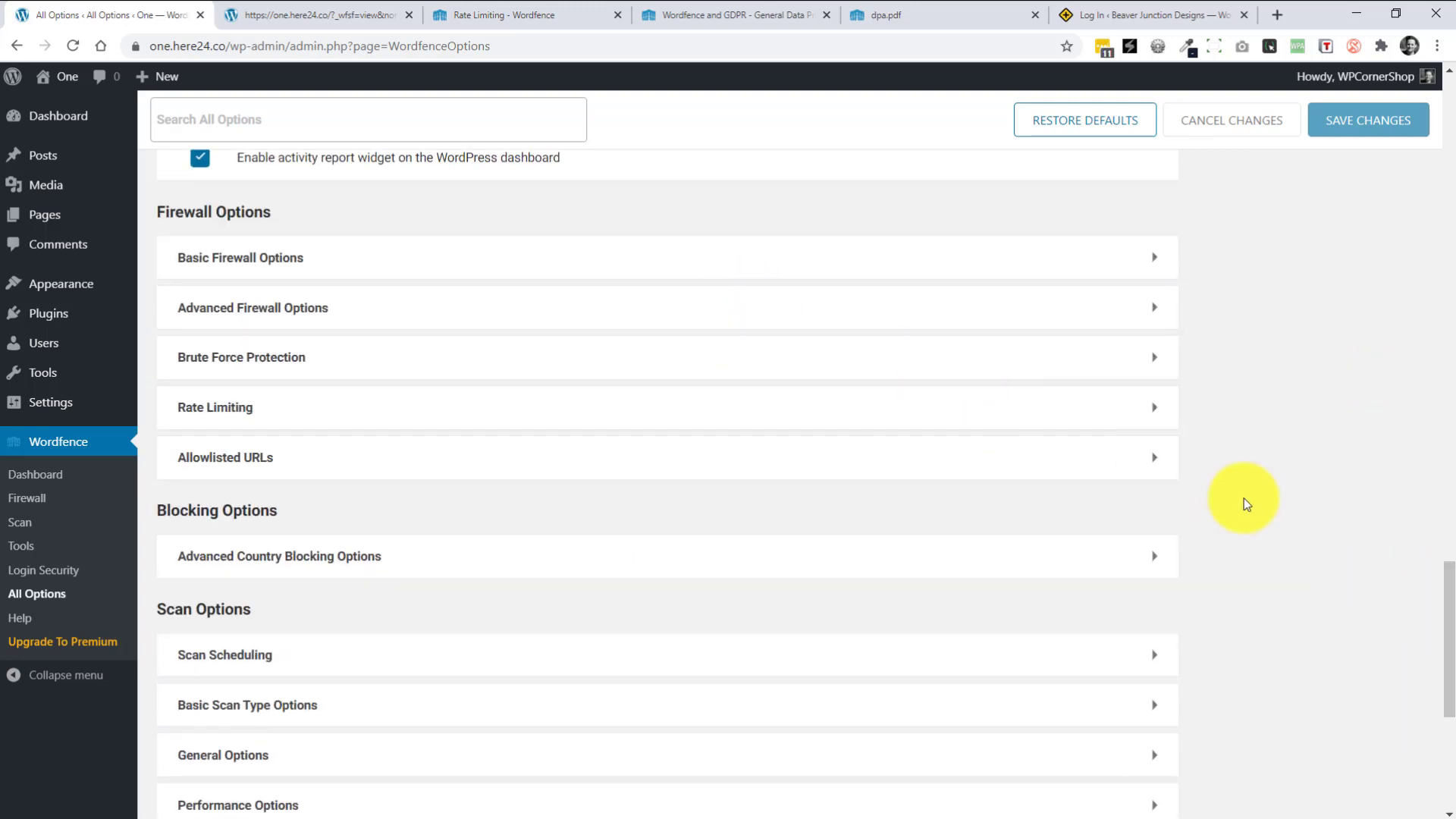
pyautogui.moveTo(1446, 576); pyautogui.dragTo(1423, 614)
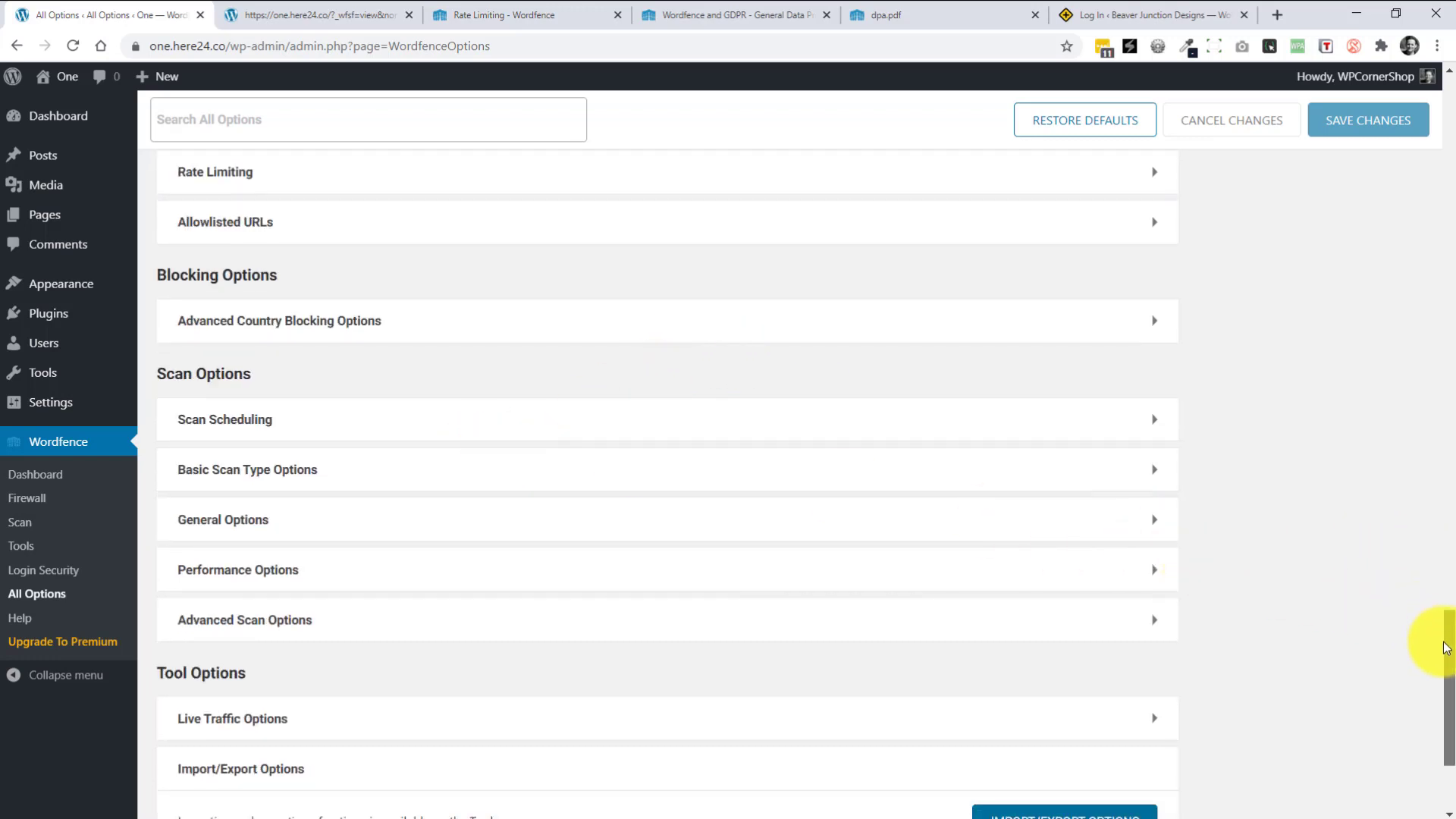
pyautogui.moveTo(1440, 644); pyautogui.dragTo(1440, 690)
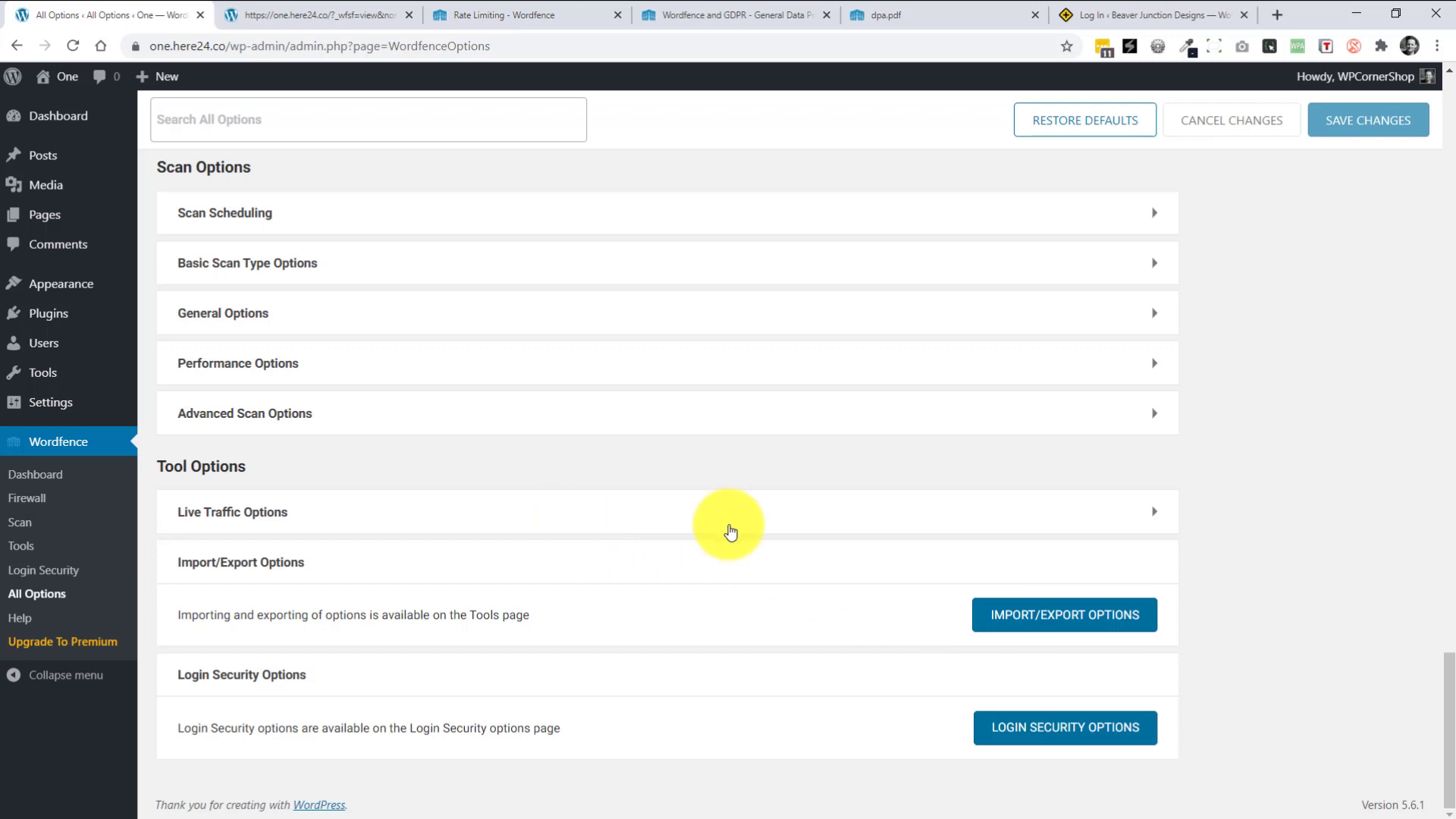
pyautogui.click(1149, 523)
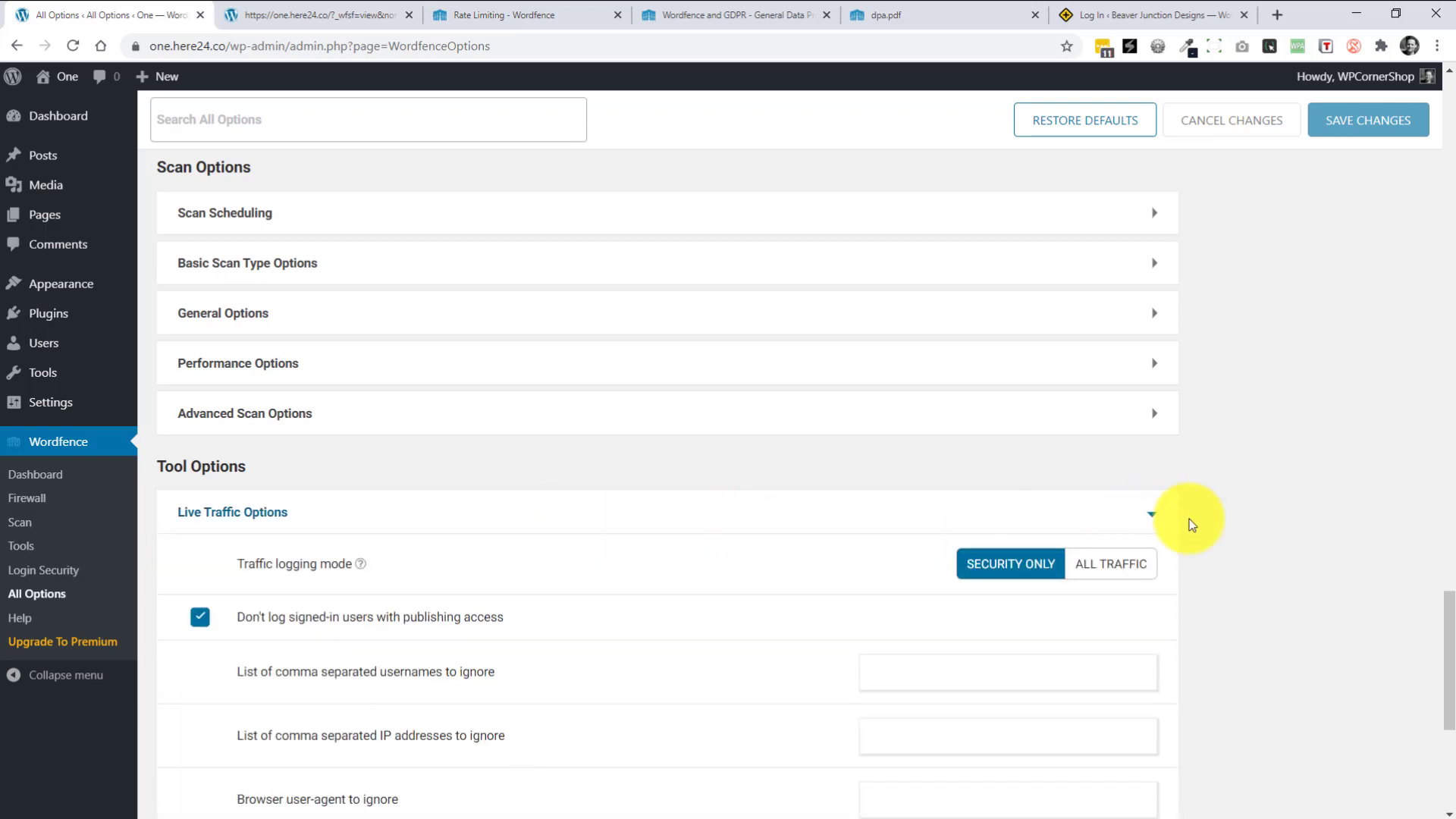
pyautogui.moveTo(1439, 604); pyautogui.dragTo(1443, 647)
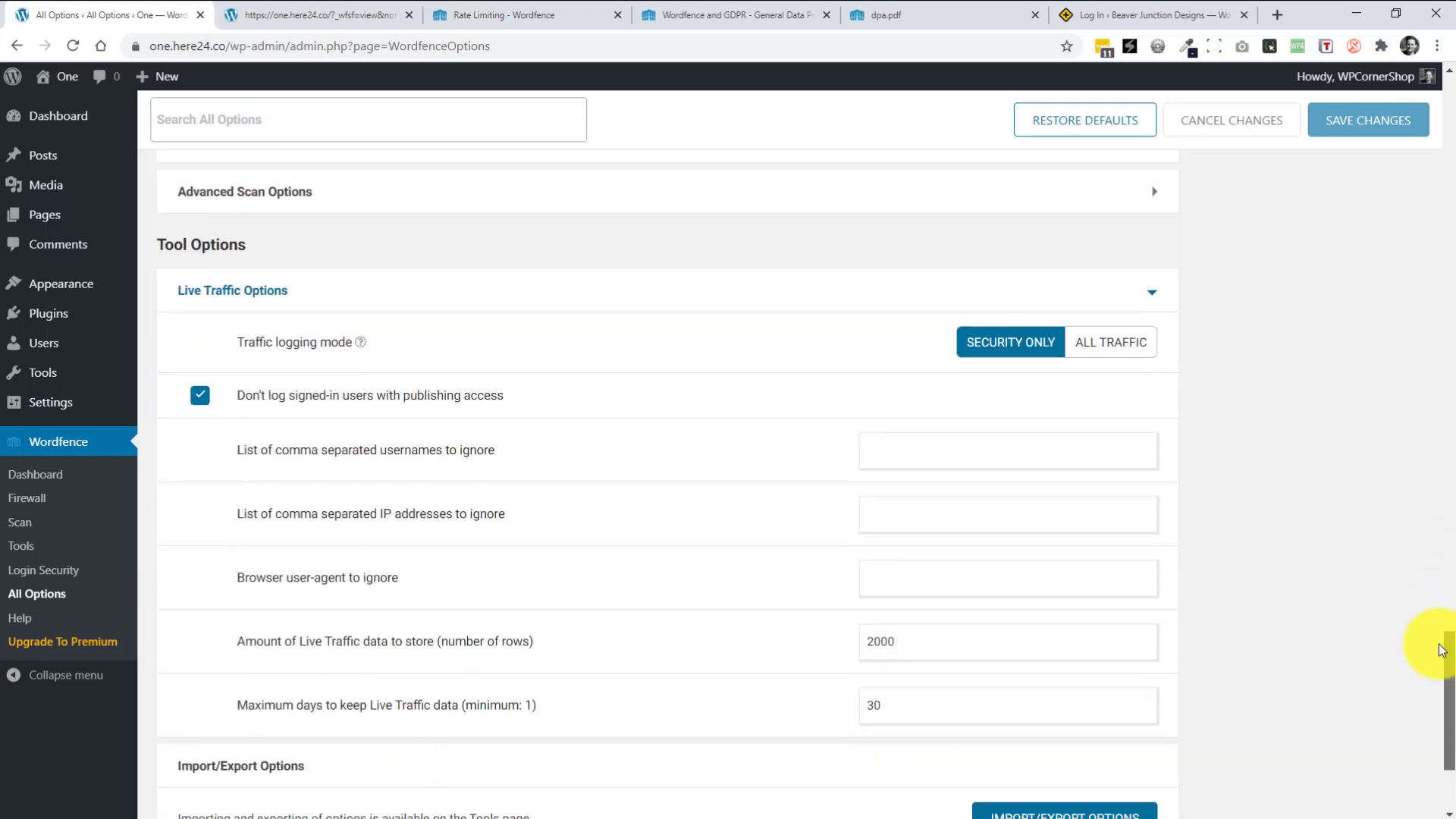